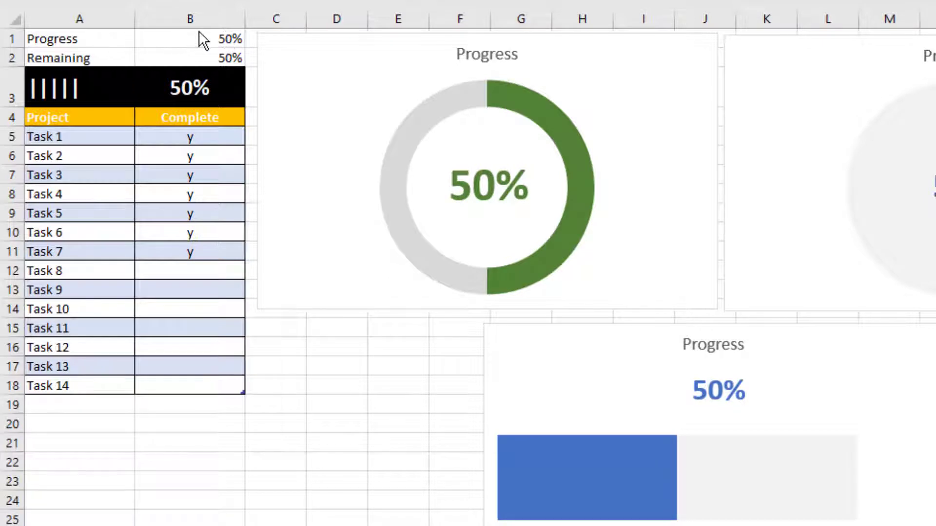
Select the Progress percentage in cell B1 on the Progress Charts sheet.
click(187, 41)
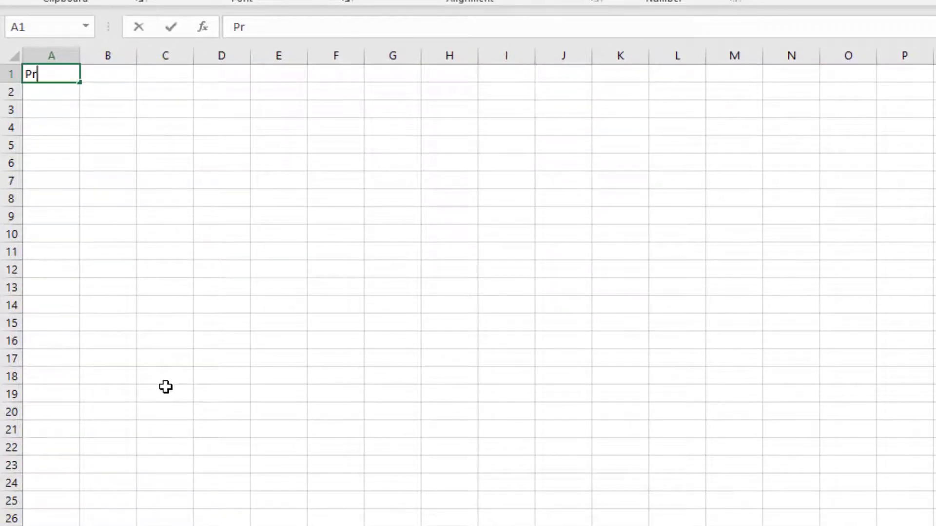
Label A1 'Progress' and A2 'Remaining', and widen columns A and B.
text(ogress)
key(Return)
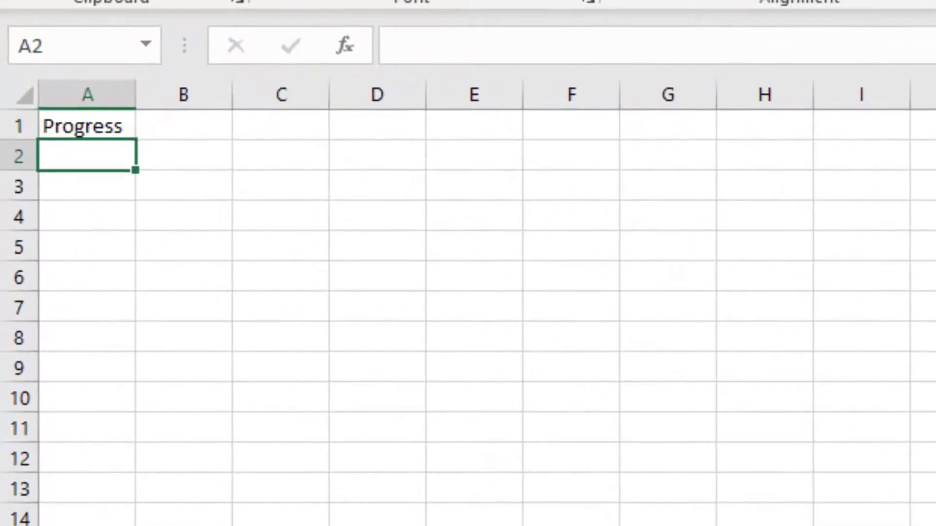
text(Remaining)
click(183, 126)
double_click(136, 95)
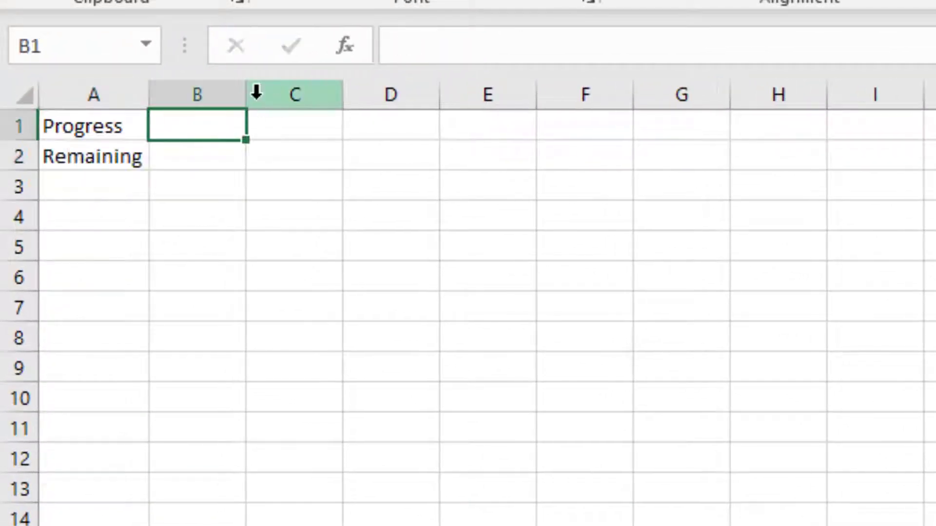
drag(244, 99, 268, 96)
drag(150, 88, 166, 90)
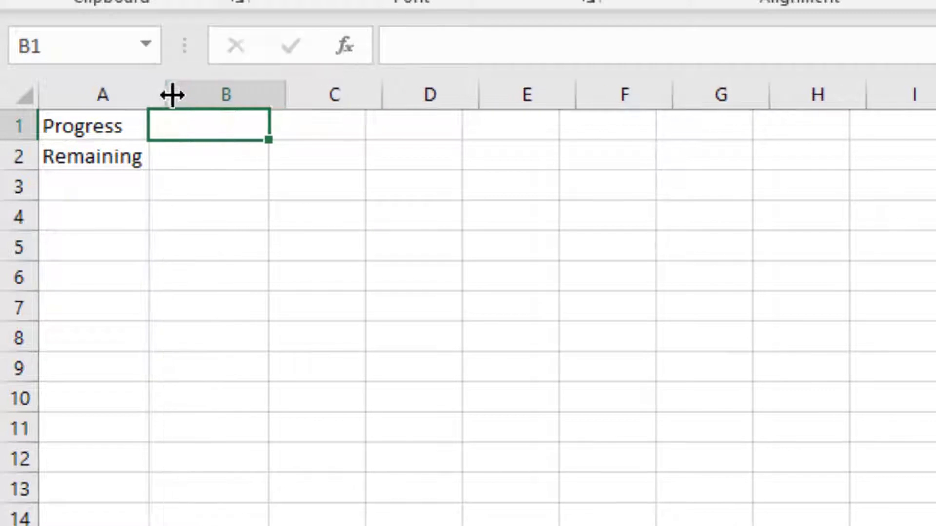
Enter 40% in B1 and the formula =100%-B1 in B2.
double_click(229, 131)
text(40)
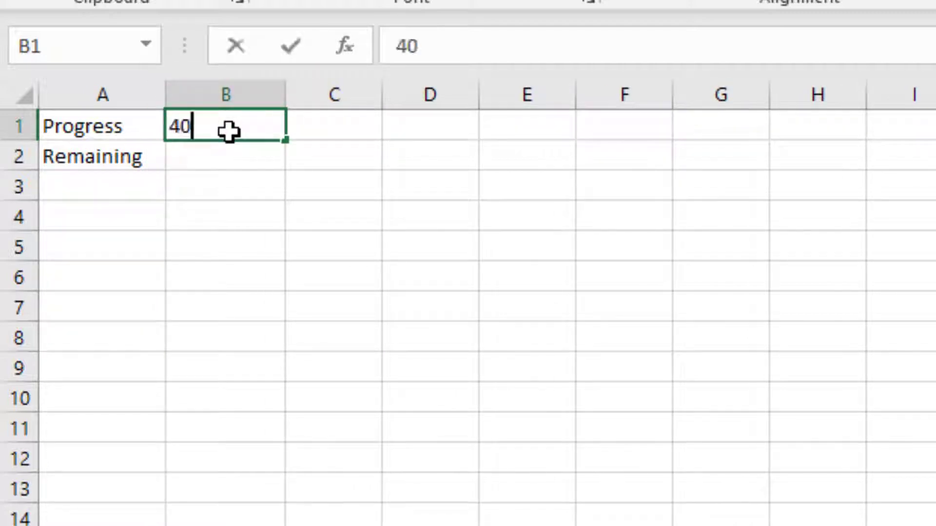
text(%)
key(Return)
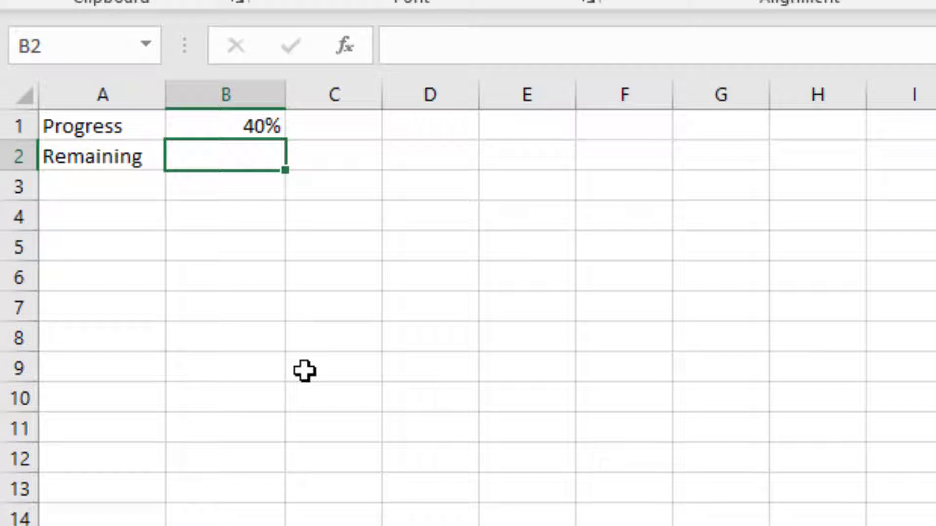
text(=)
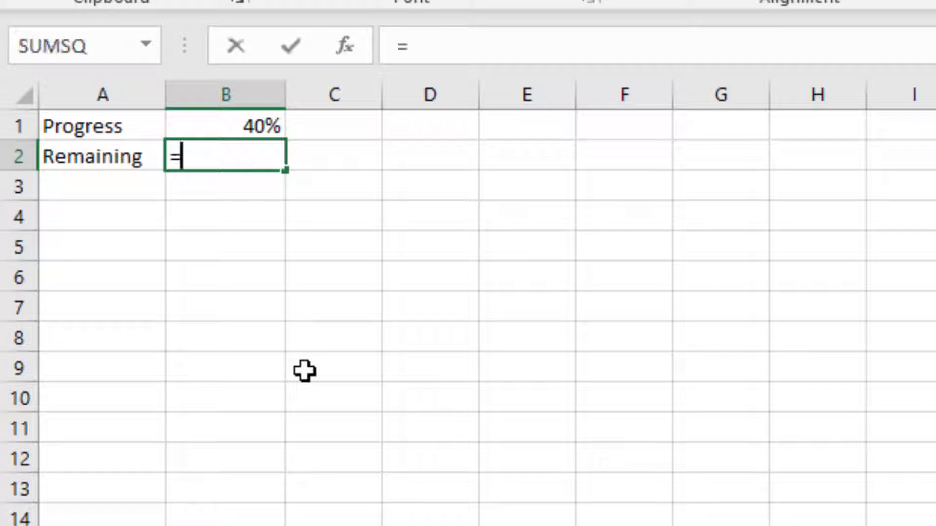
text(100)
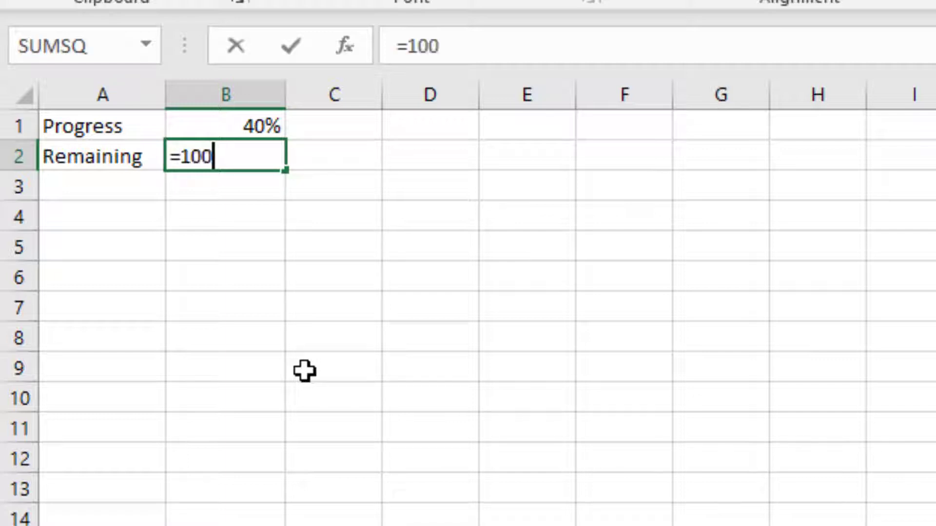
text(%-)
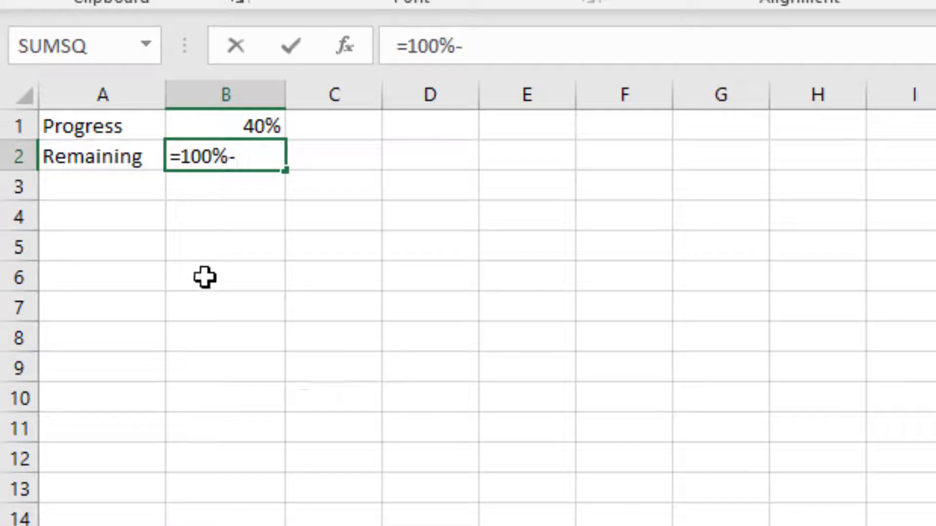
click(223, 122)
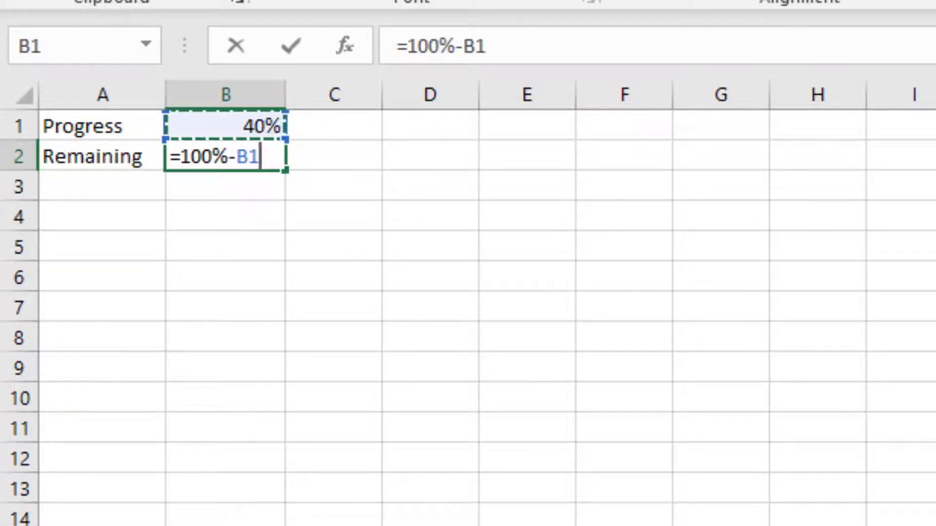
key(Return)
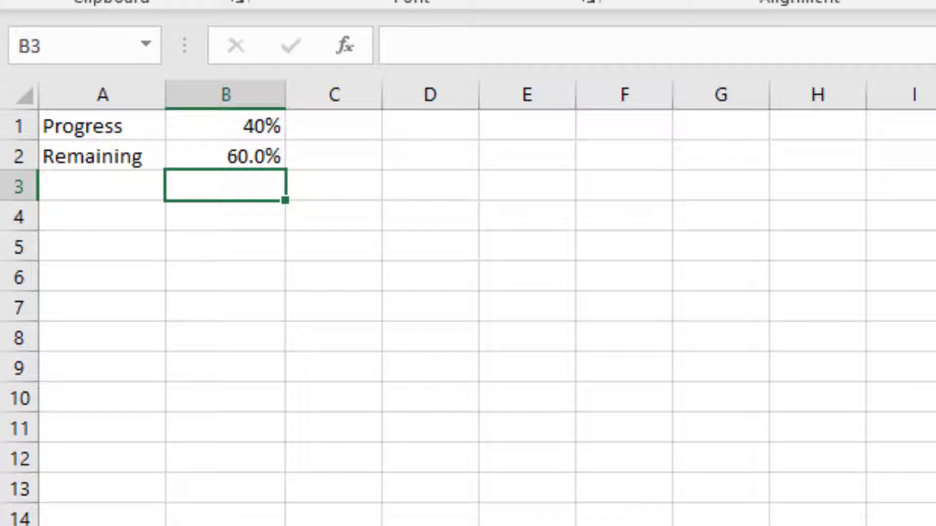
Change Progress in B1 to 55% so Remaining updates to 45%.
click(258, 123)
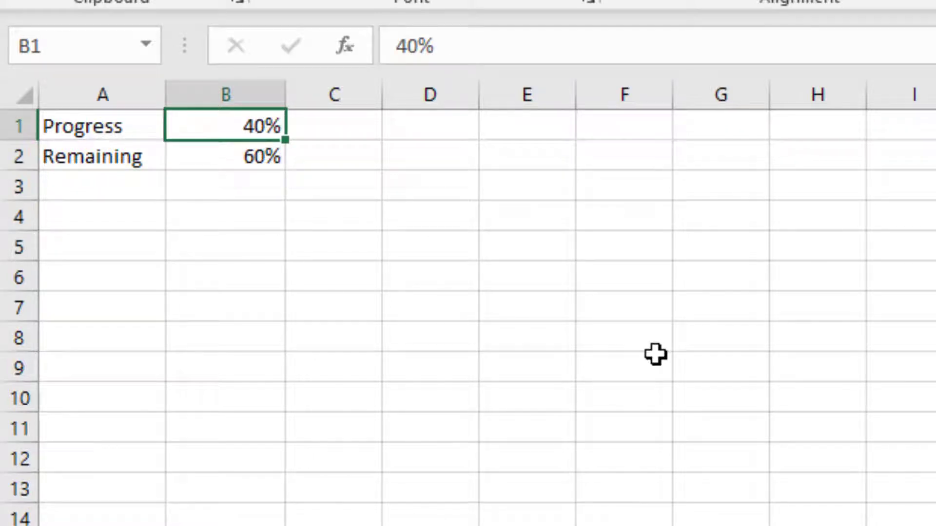
text(55)
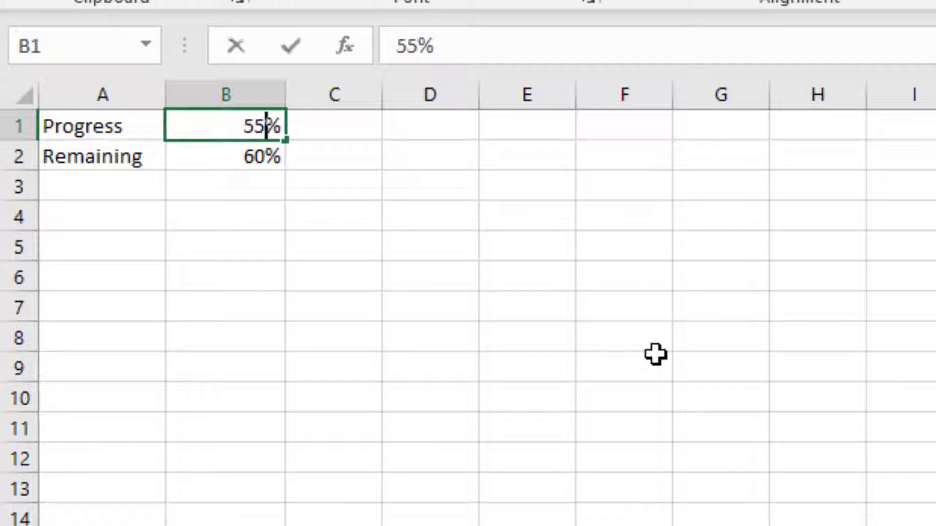
key(Return)
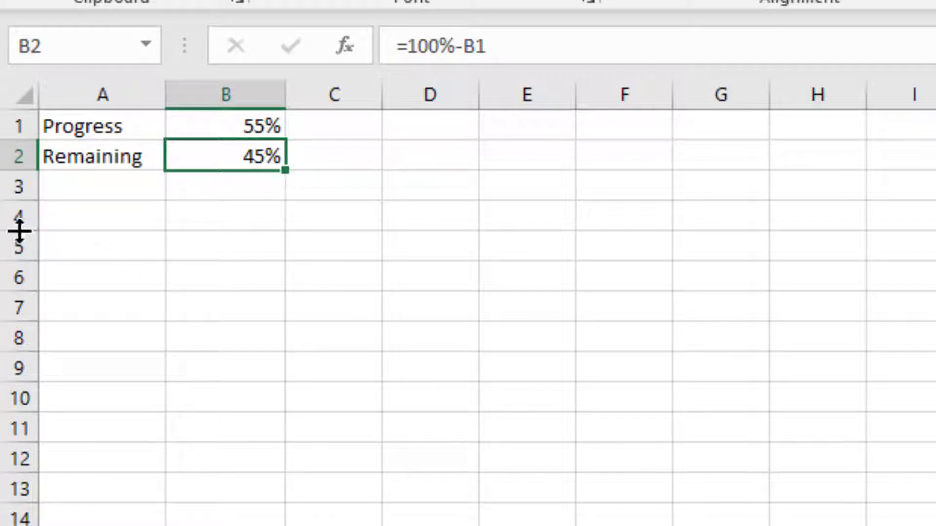
Link B4 to the Progress value in B1 and centre its 55%.
click(99, 220)
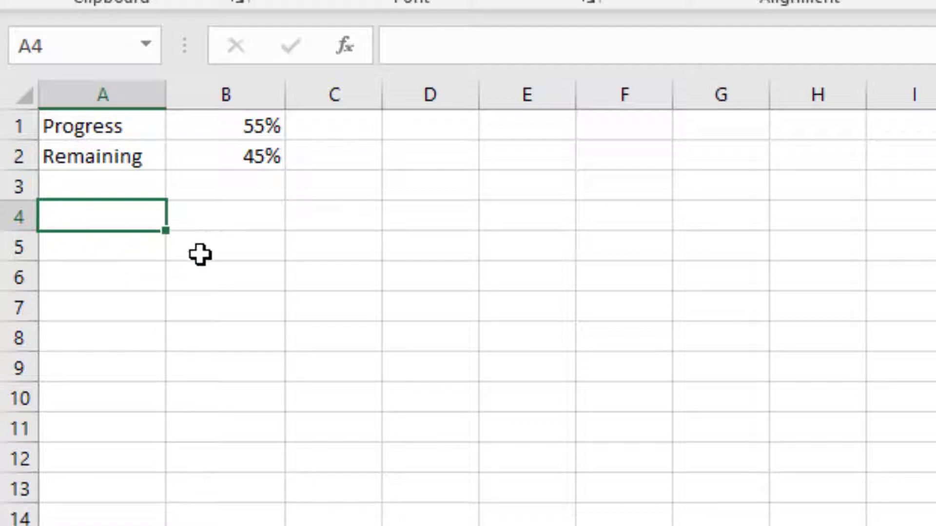
key(Right)
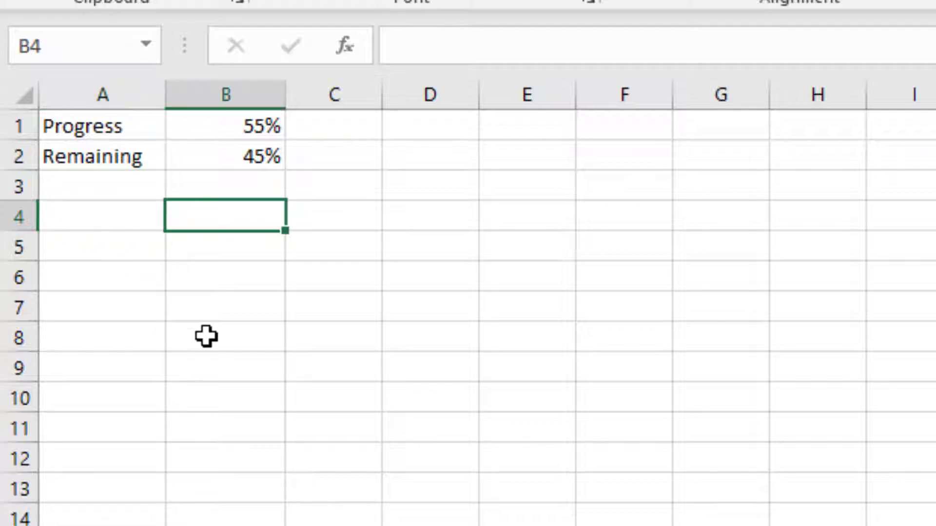
text(=)
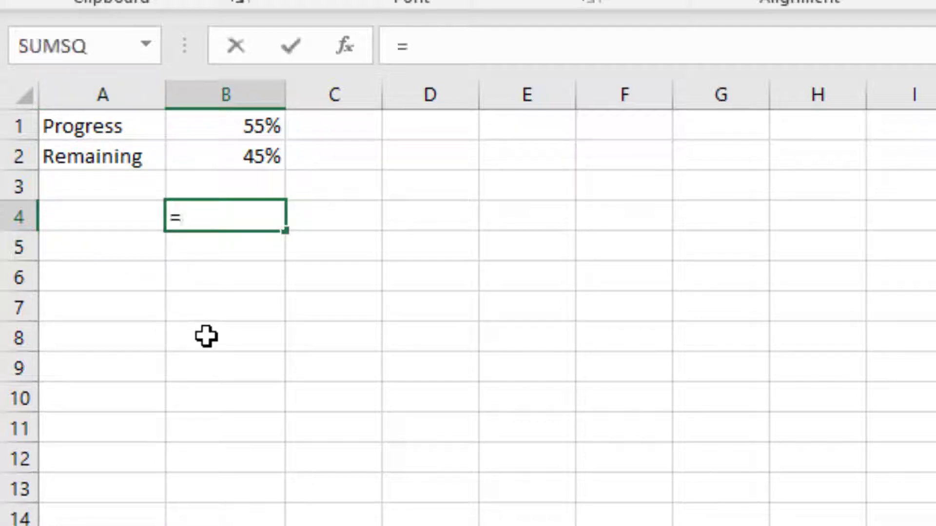
click(249, 127)
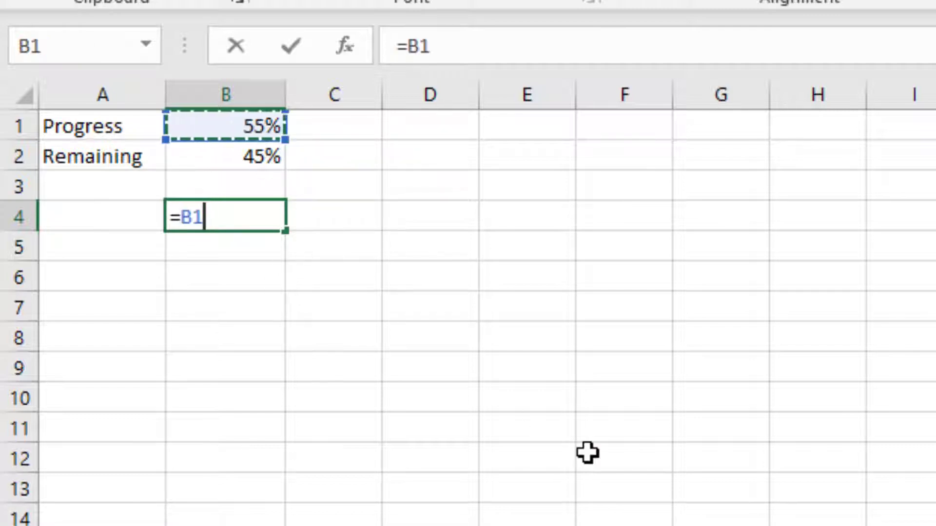
key(Return)
click(255, 217)
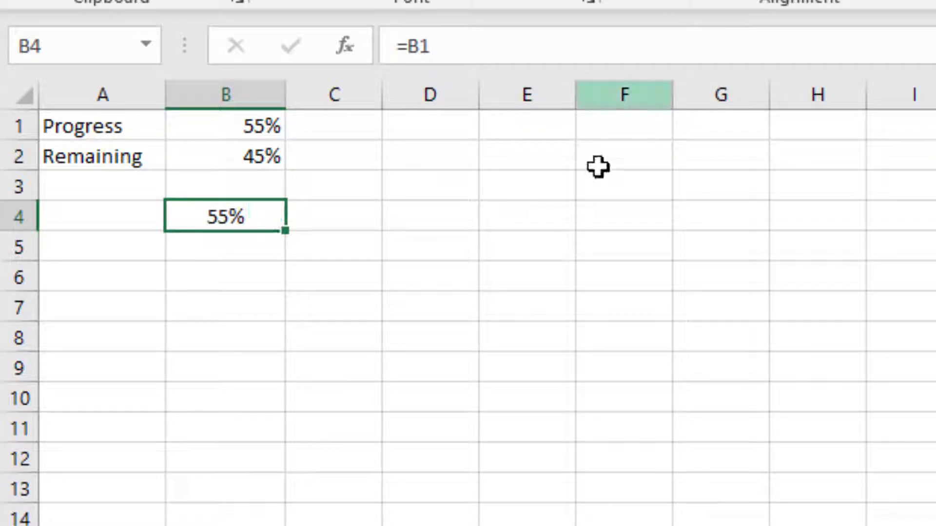
key(ctrl+e)
Test =REPT("|",5) in A4, then remove its fixed repeat count of 5.
key(Left)
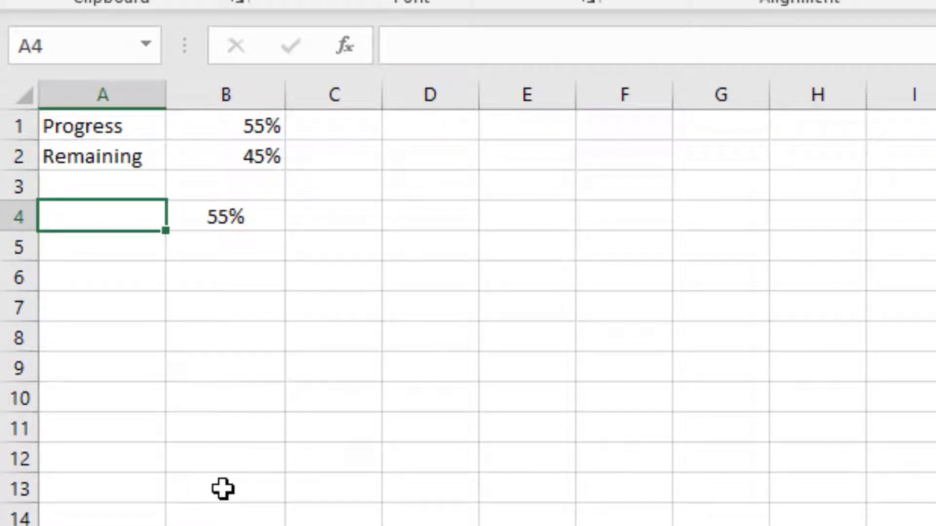
text(=)
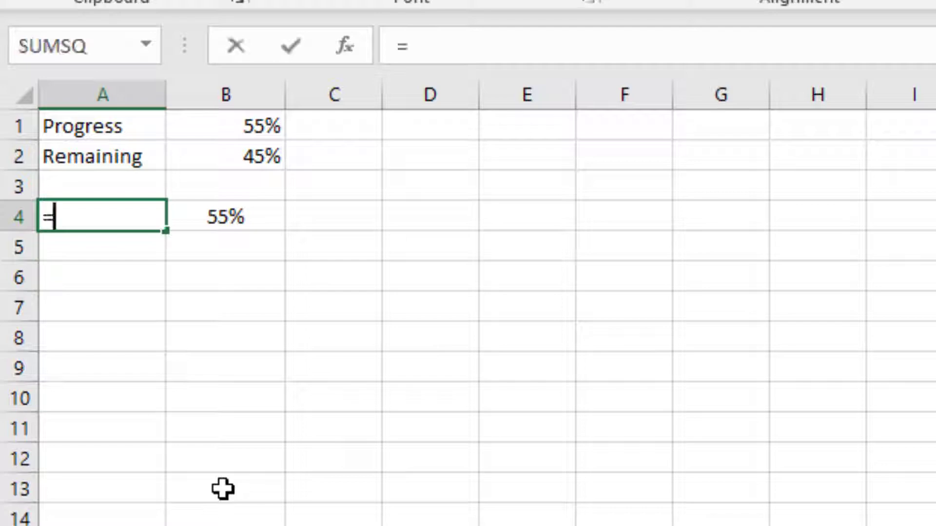
text(rept)
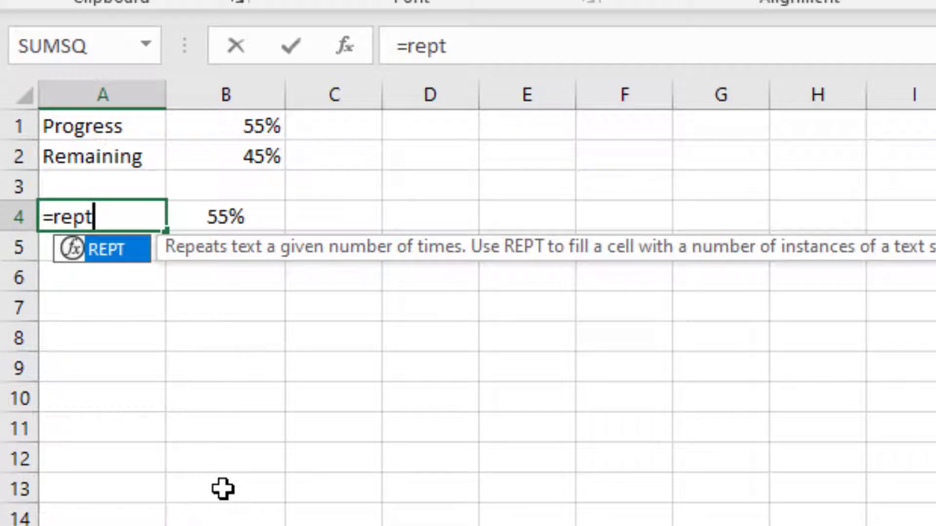
key(Tab)
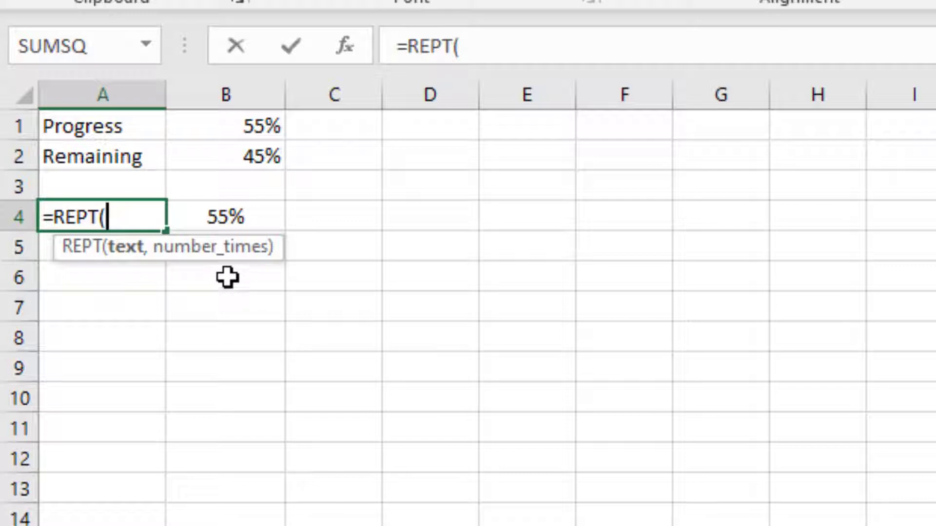
text("|)
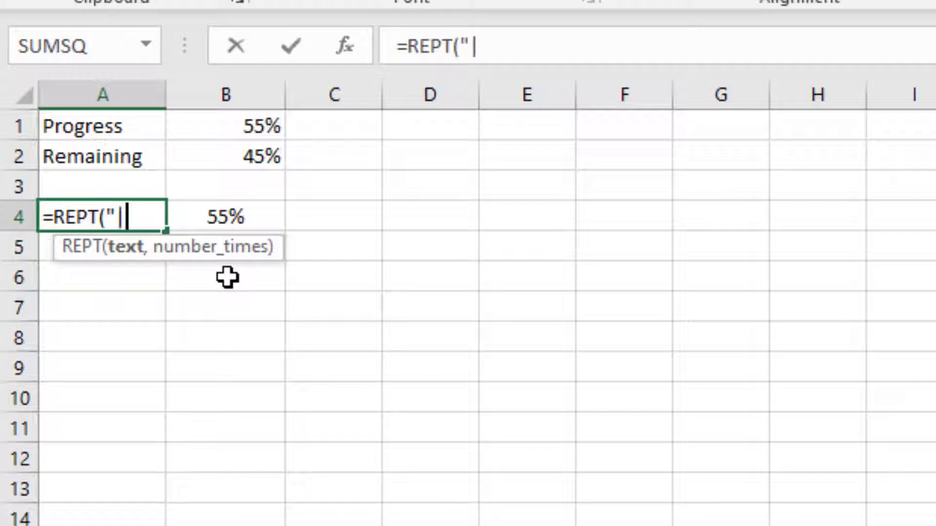
text(",)
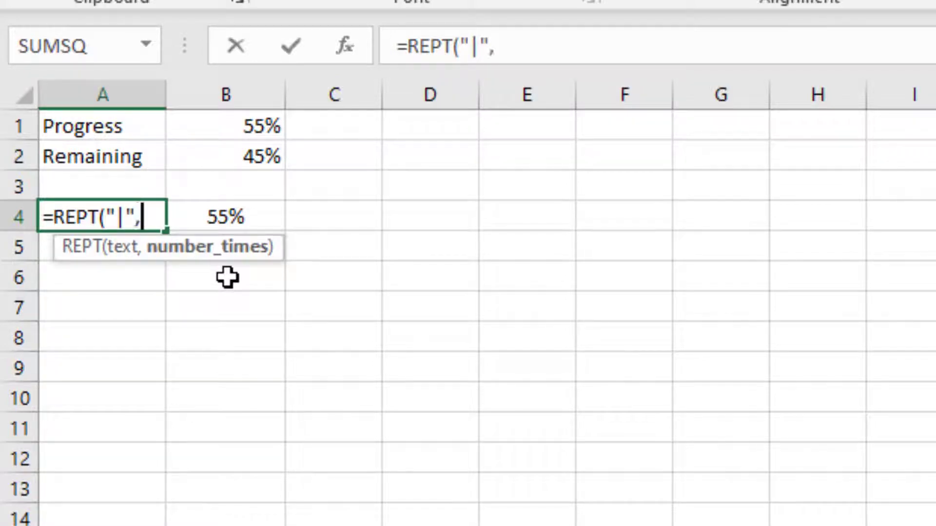
text(5))
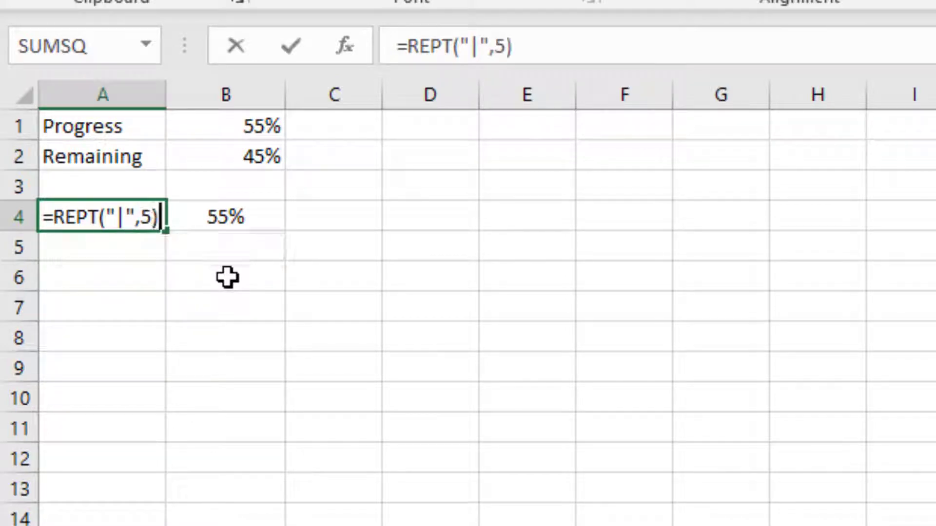
key(Return)
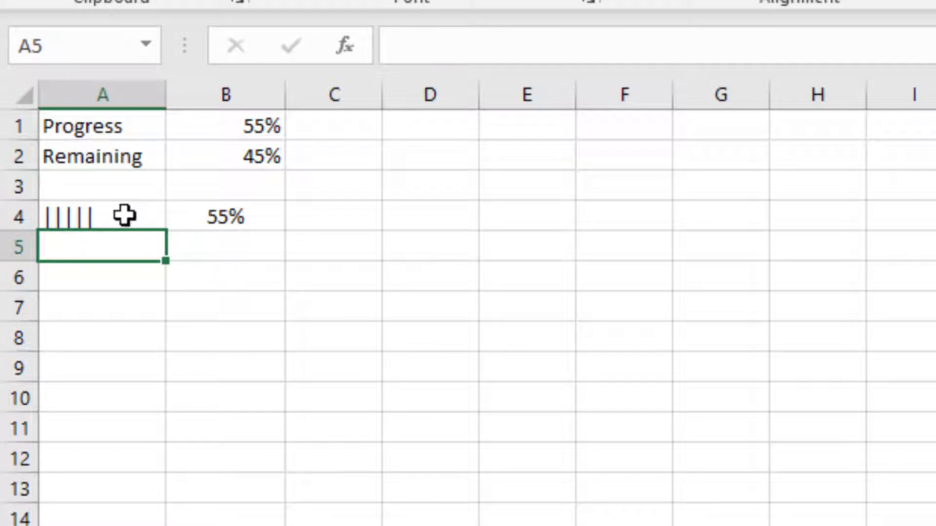
click(125, 217)
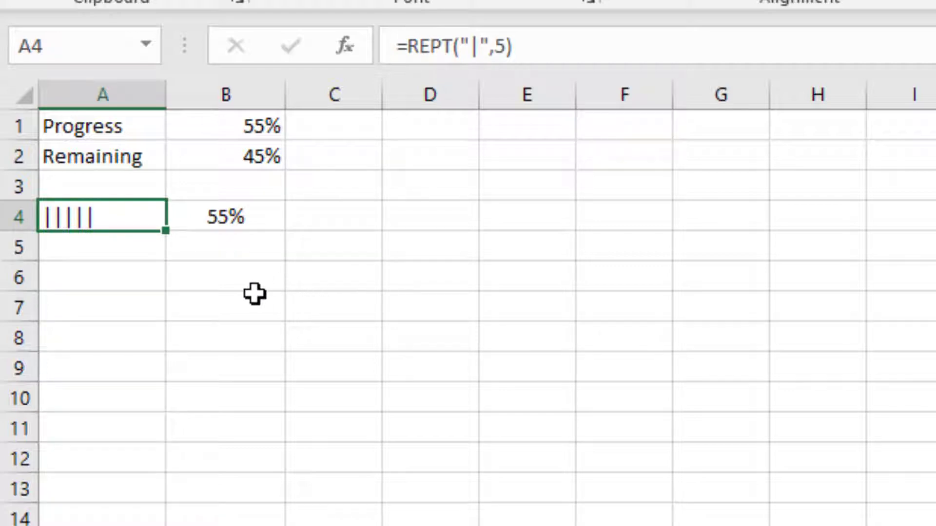
key(F2)
key(BackSpace)
key(BackSpace)
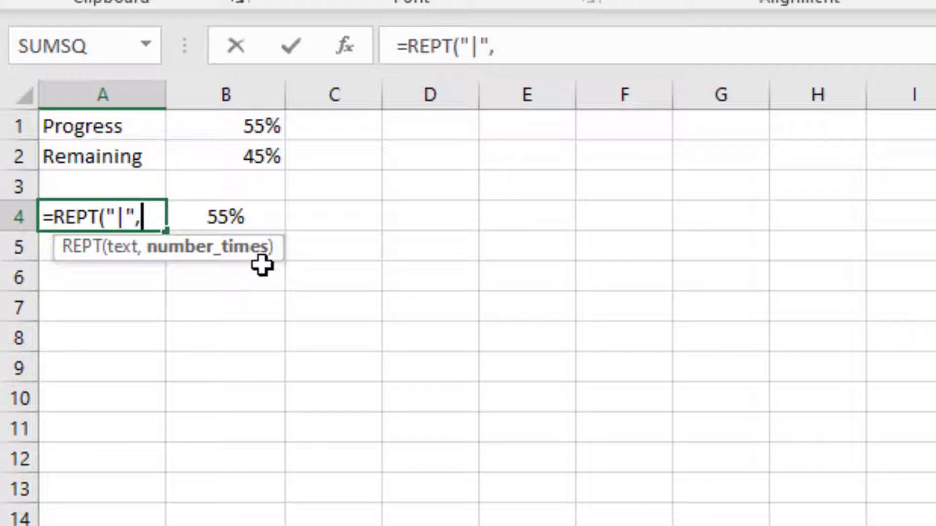
Complete A4 as =REPT("|",B4*10) so the bar length follows B4.
click(224, 216)
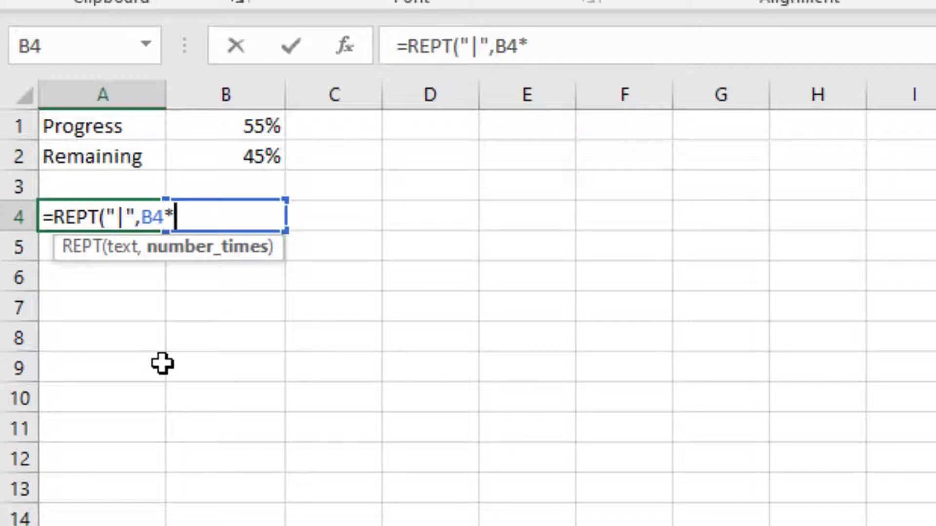
text(100)
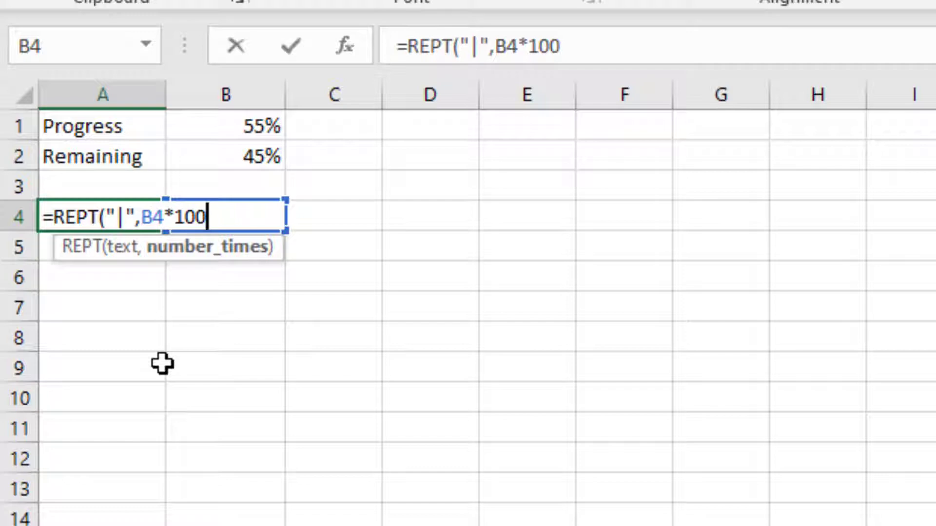
key(BackSpace)
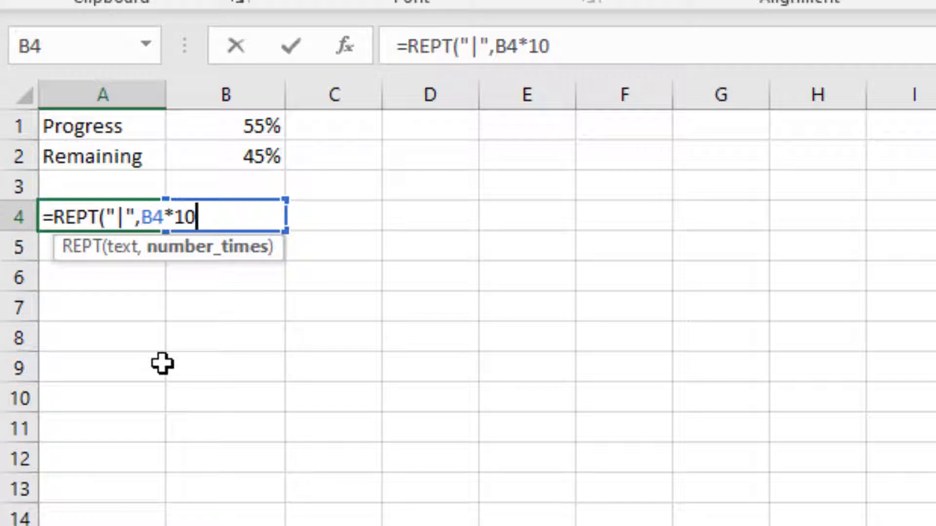
text())
key(Return)
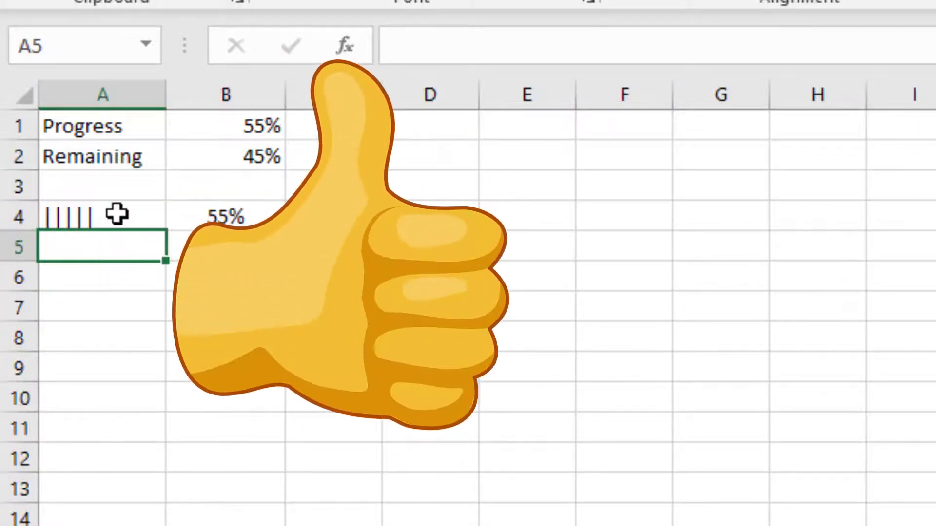
Give A4:B4 a black fill with white font colour.
drag(117, 215, 224, 218)
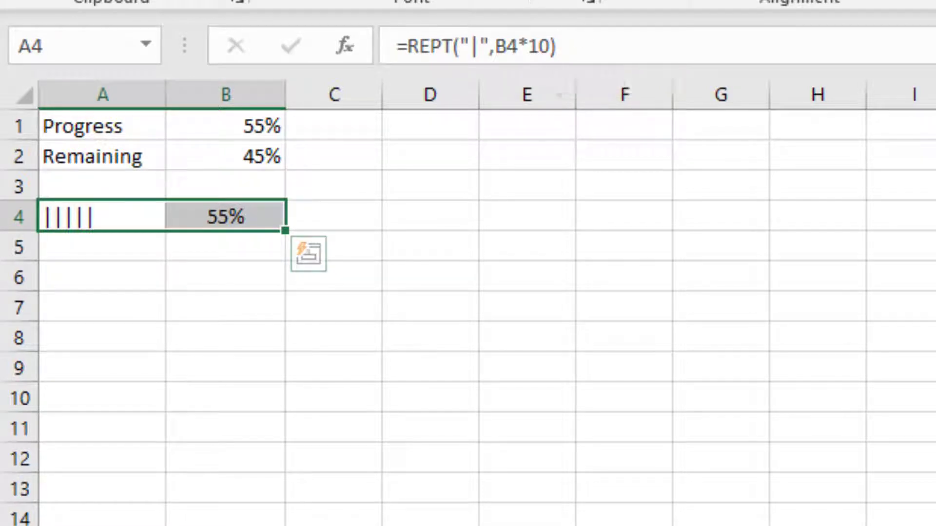
click(487, 1)
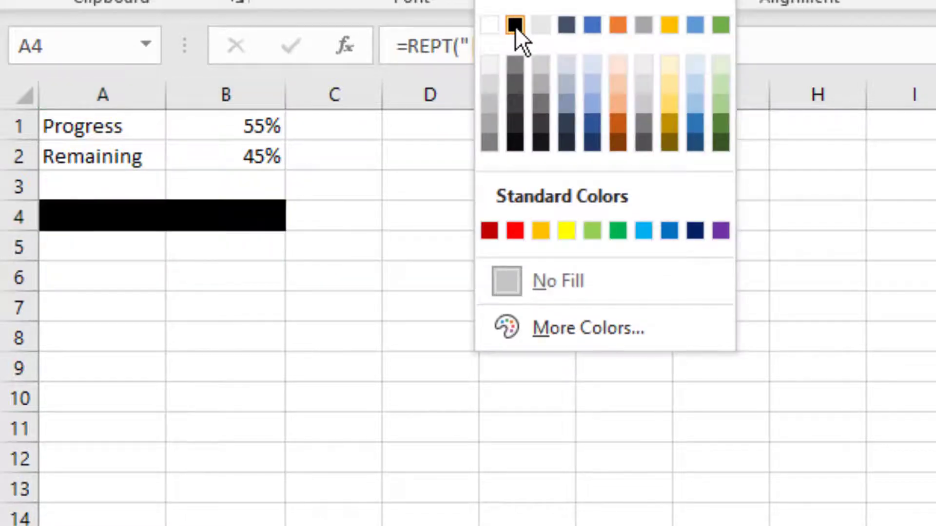
click(515, 24)
click(574, 1)
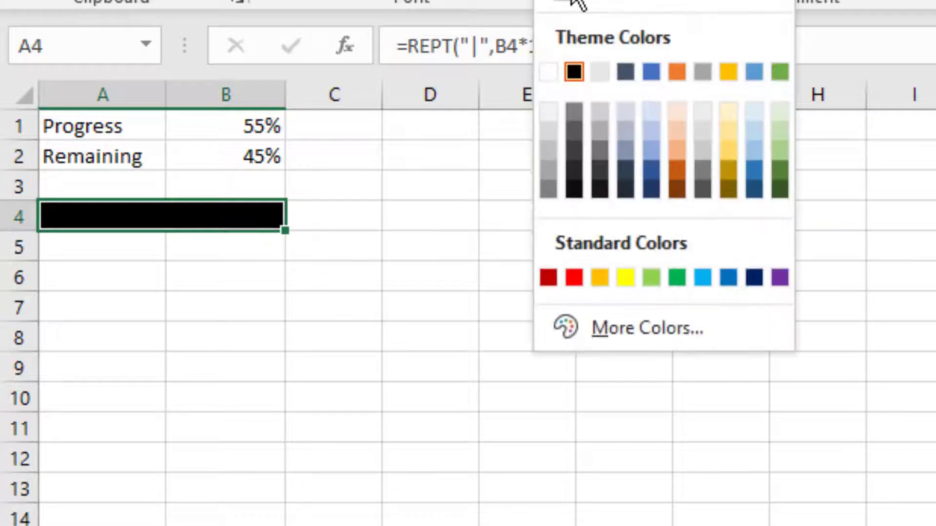
click(553, 73)
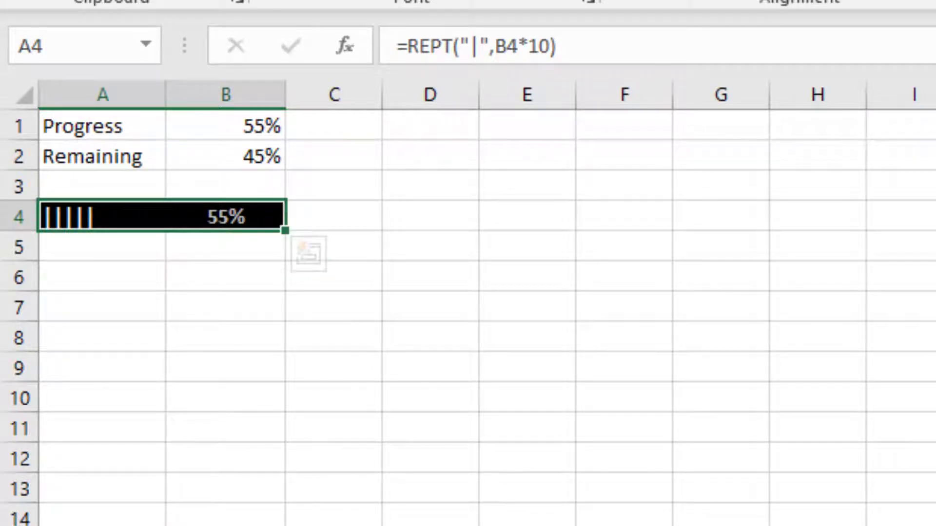
Make the bar text bold, larger and vertically centred in row 4.
key(ctrl+b)
key(alt+h)
key(f)
key(g)
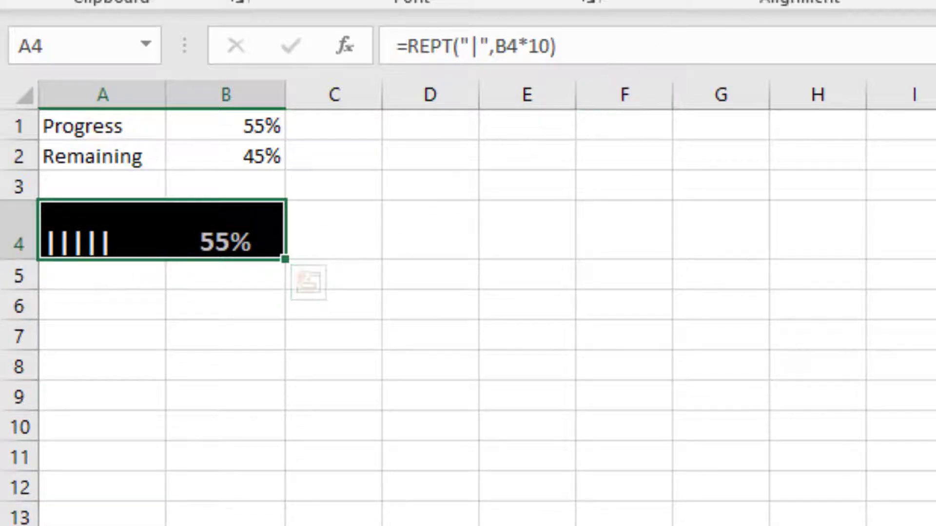
key(alt+h)
key(a)
key(m)
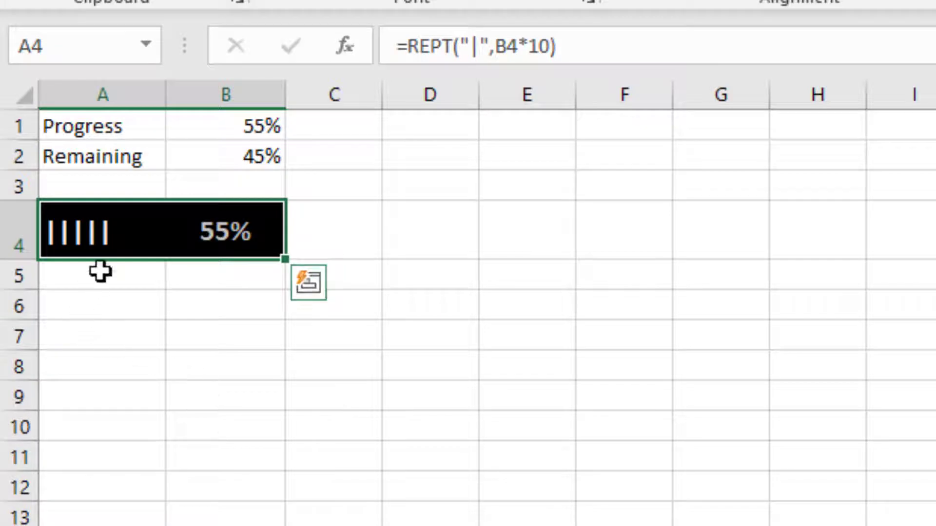
click(244, 126)
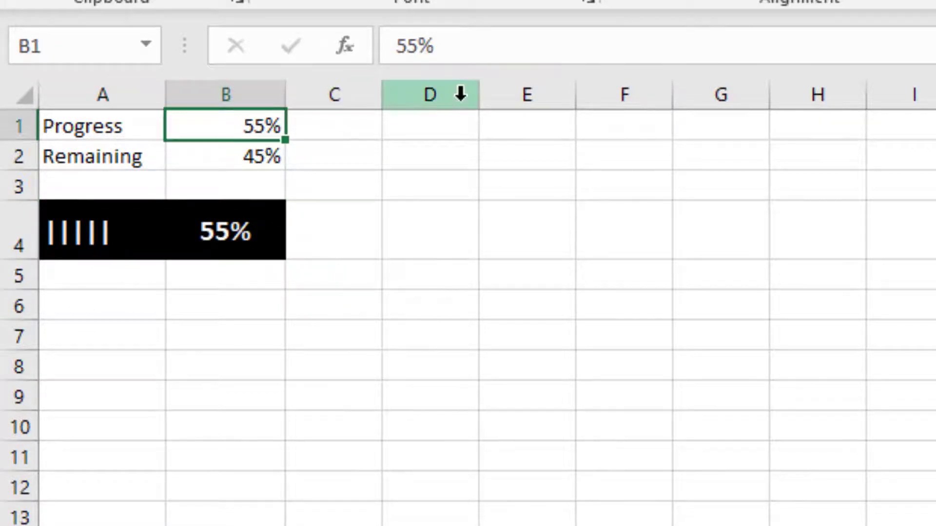
Set Progress to 100%, then to 23%, so Remaining shows 77%.
text(100)
key(Return)
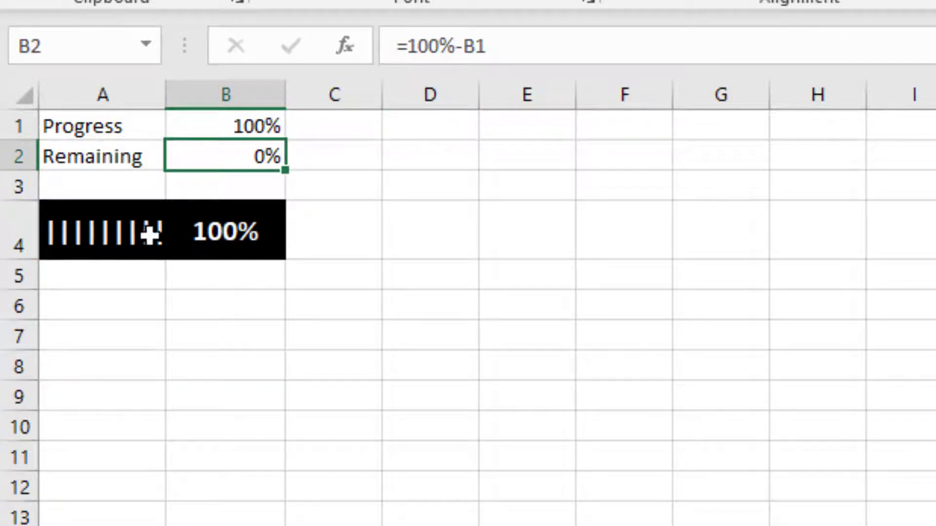
click(254, 123)
text(23)
key(Return)
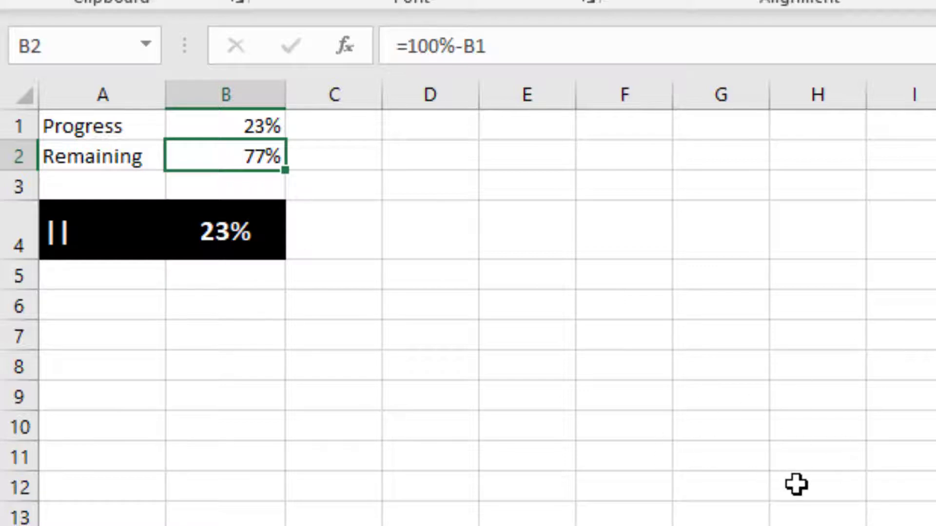
Select the Progress and Remaining table A1:B2.
key(ctrl+Home)
key(shift+Right)
key(shift+Down)
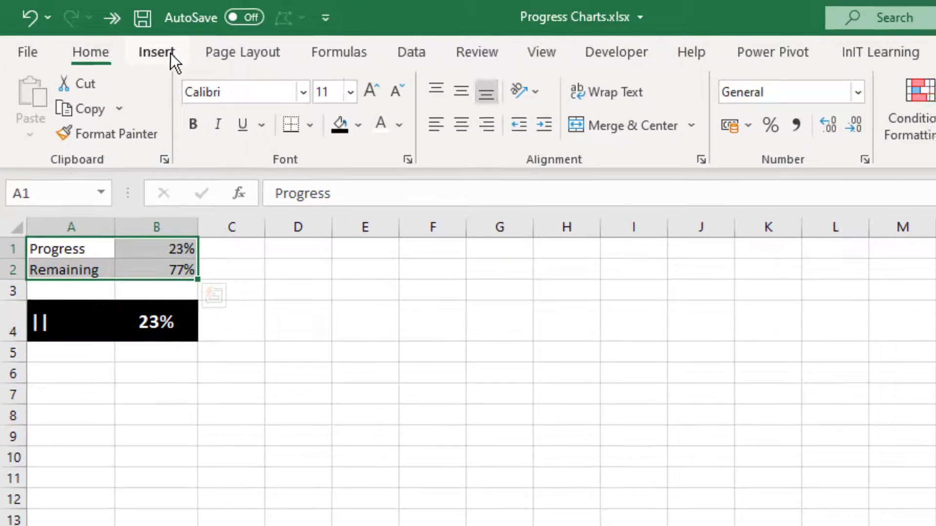
Insert a Stacked Bar chart showing Progress and Remaining in a single bar.
click(171, 54)
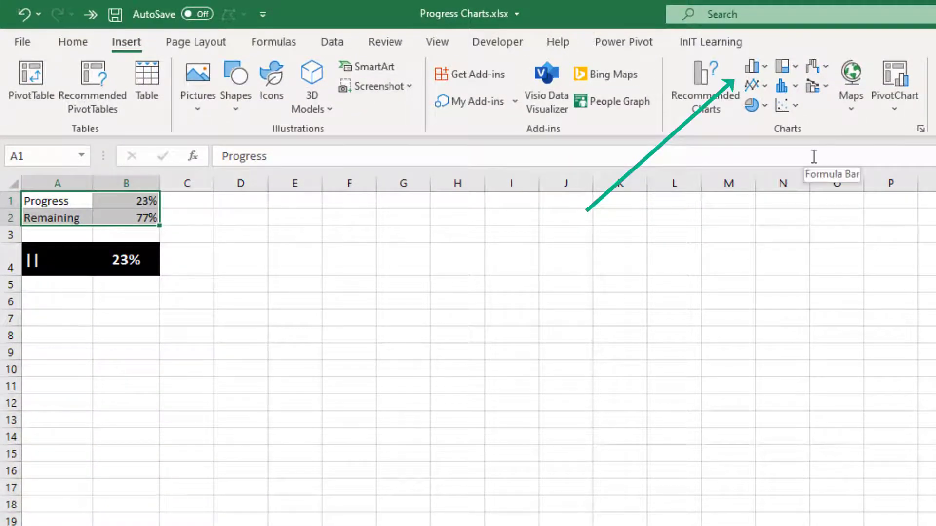
click(765, 67)
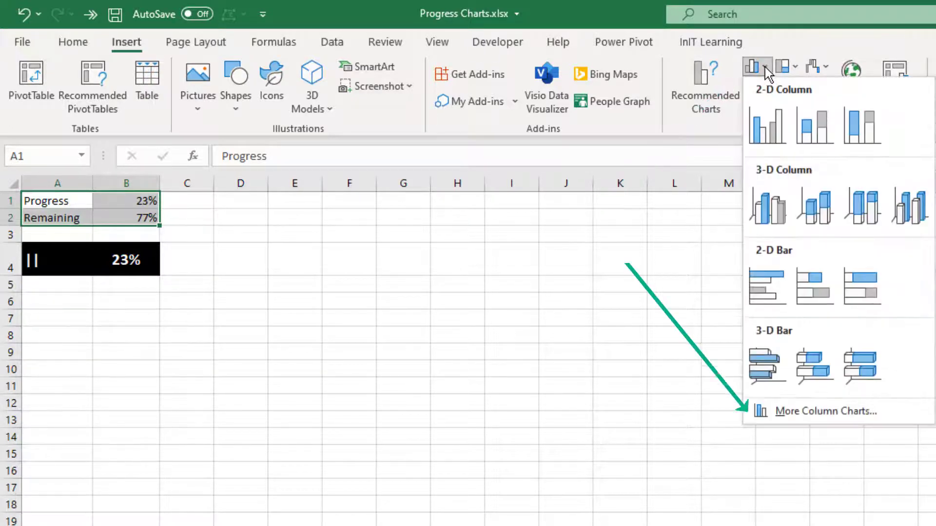
click(813, 414)
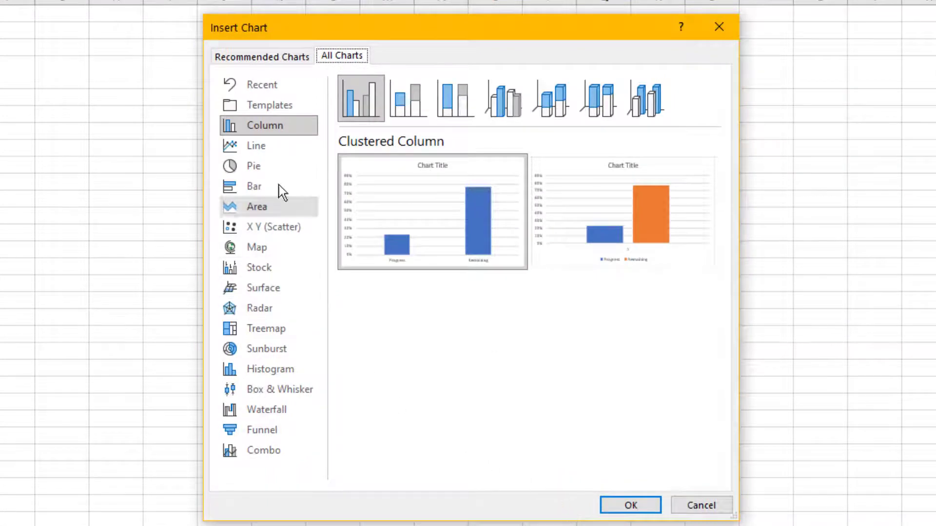
click(258, 189)
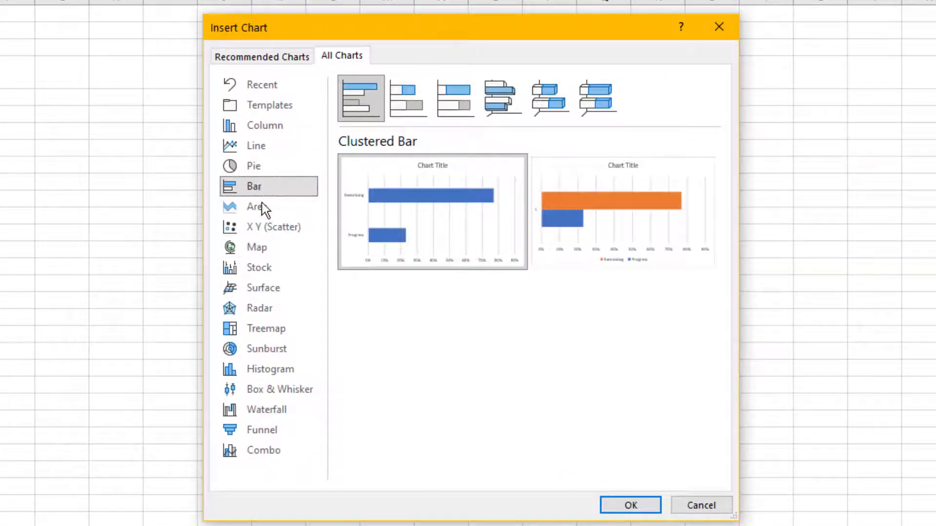
mouse_move(535, 160)
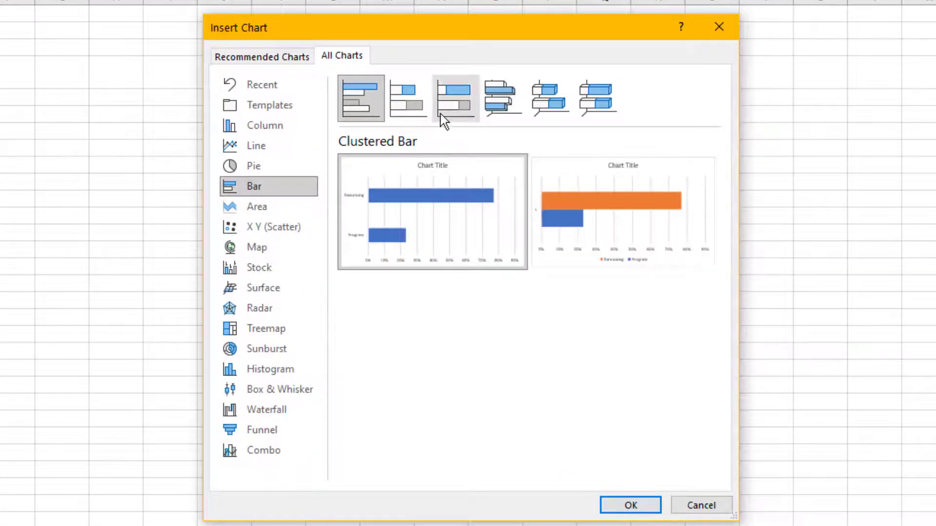
click(408, 98)
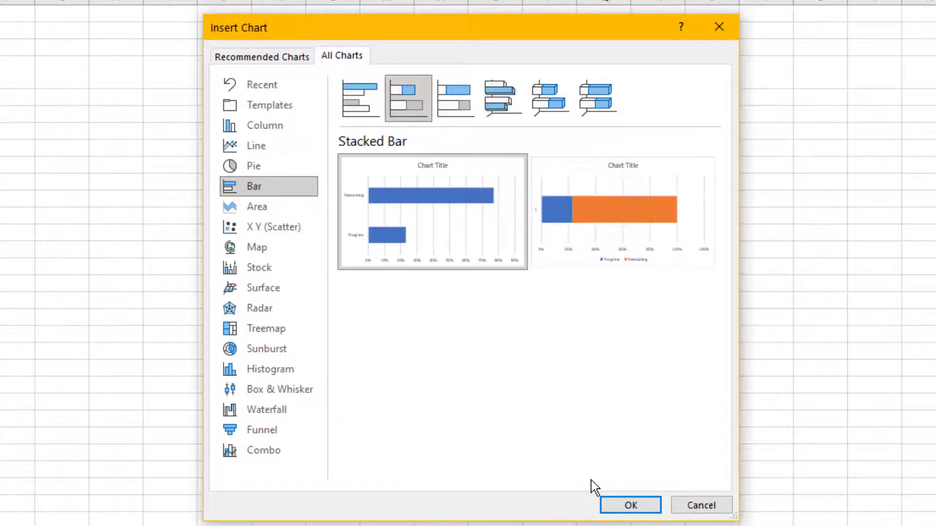
click(620, 213)
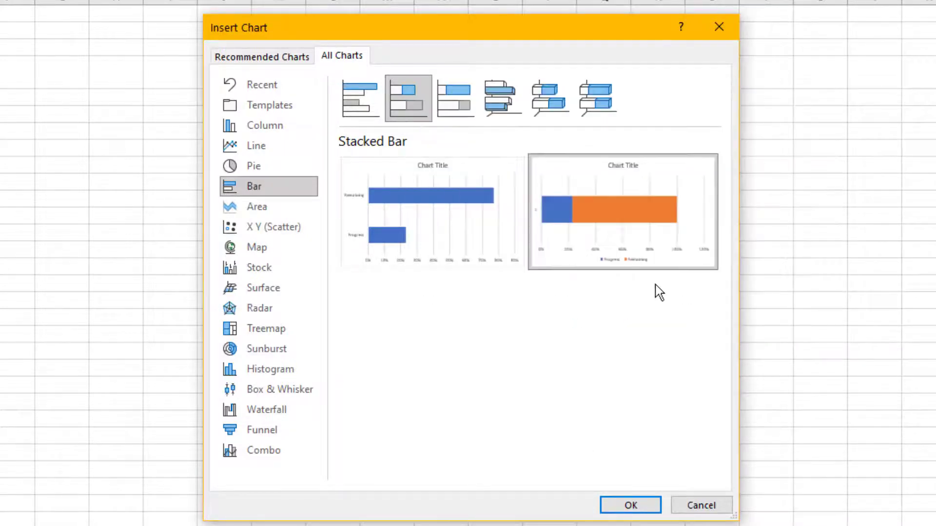
click(631, 506)
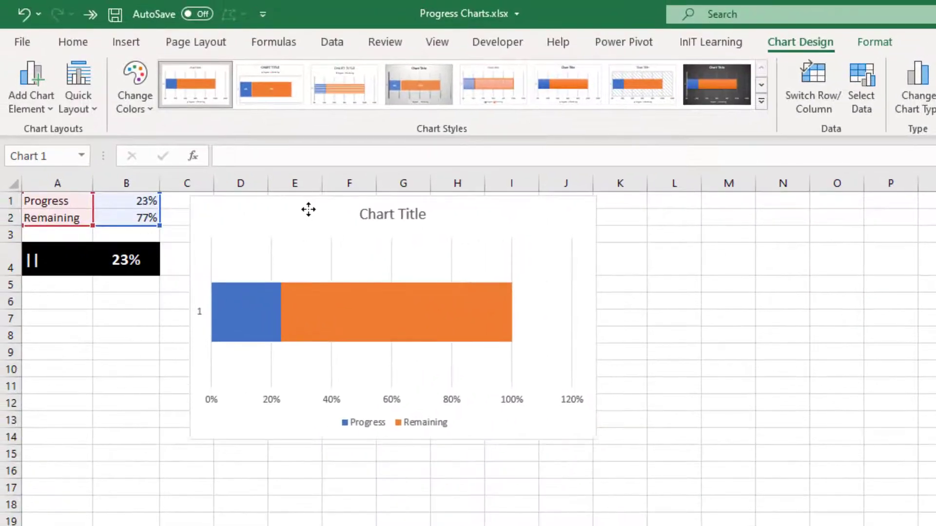
Move the chart beside the table; delete its legend, horizontal axis, gridlines and vertical axis.
drag(309, 210, 289, 210)
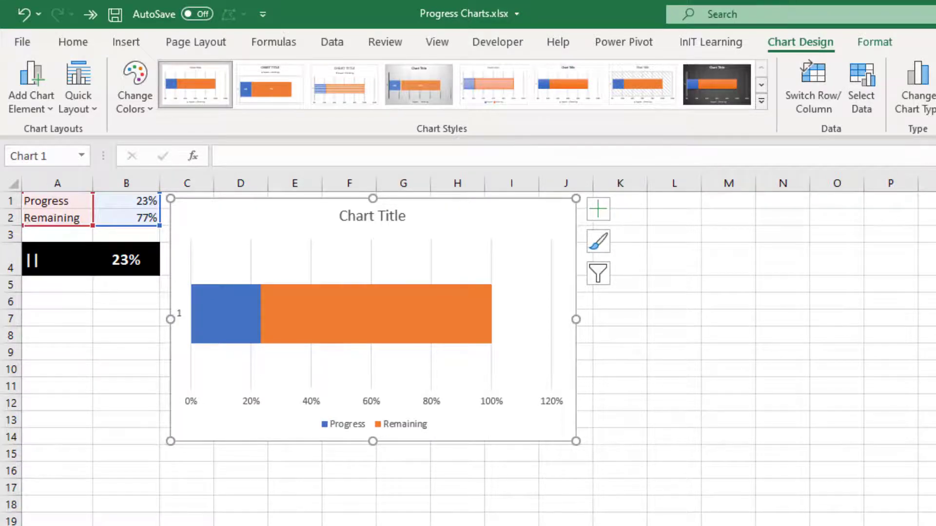
click(402, 425)
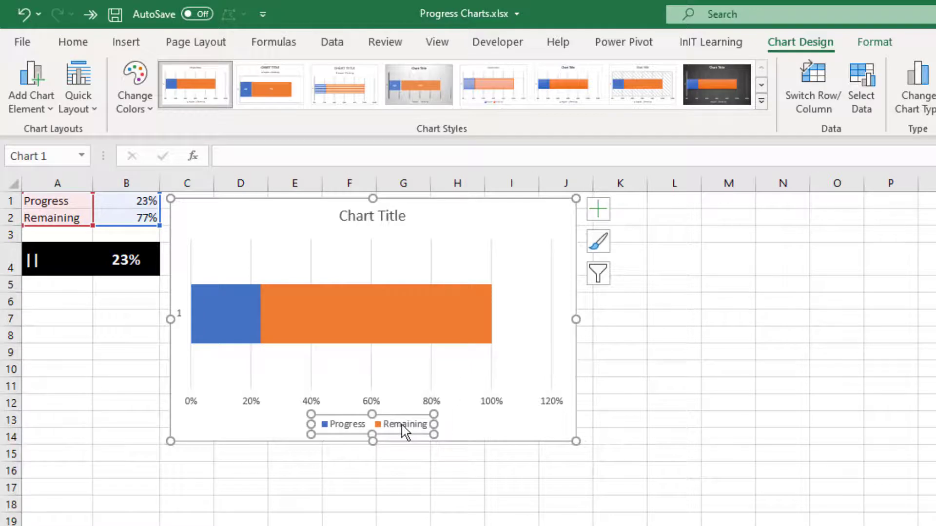
key(Delete)
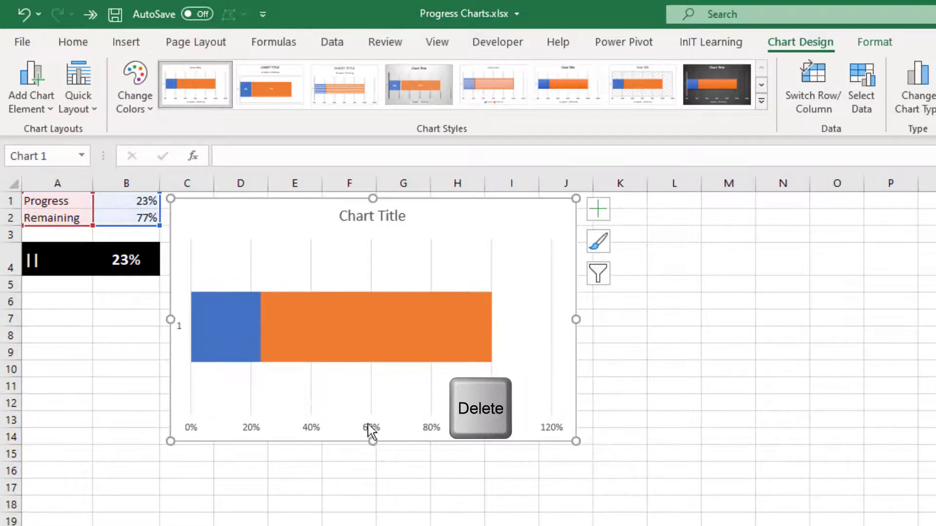
click(375, 432)
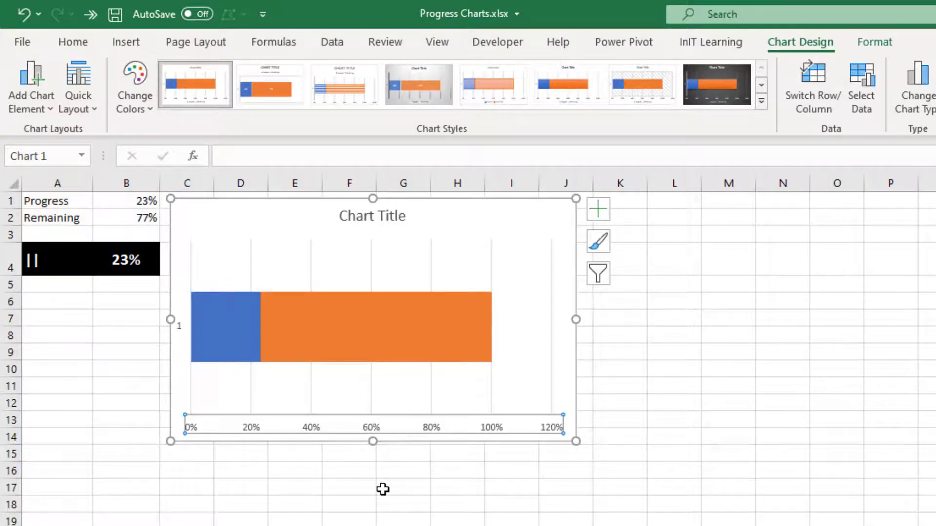
key(Delete)
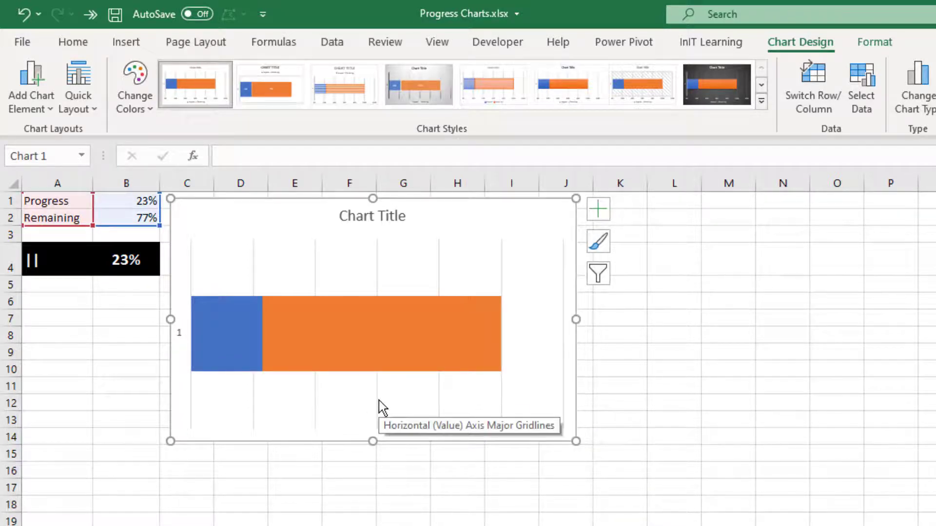
click(379, 399)
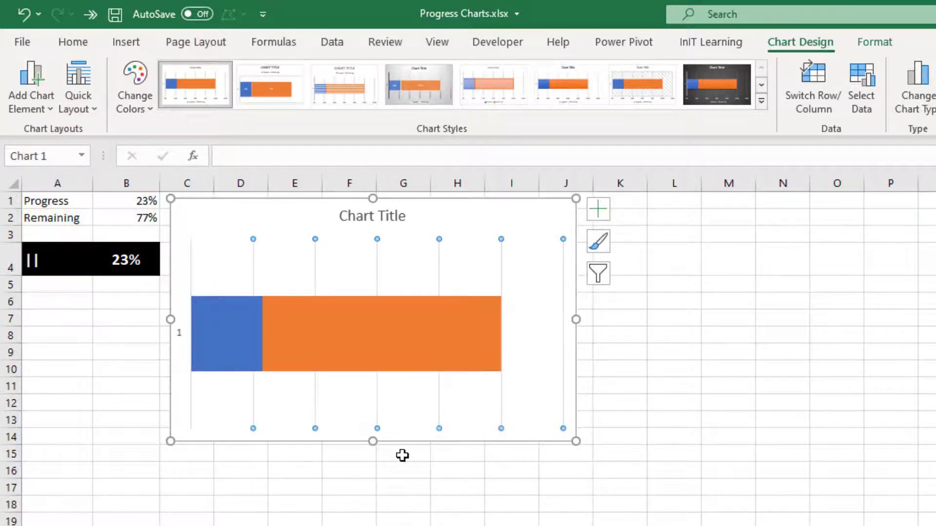
key(Delete)
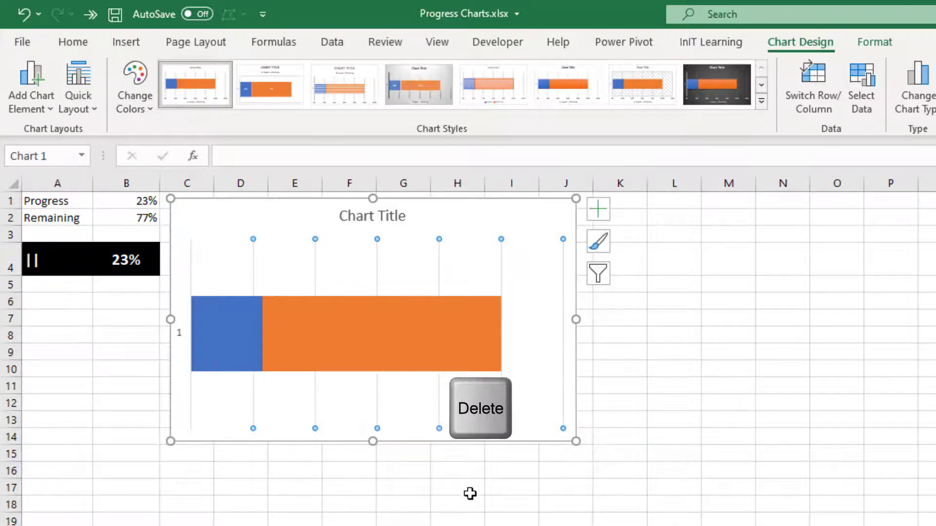
click(180, 335)
key(Delete)
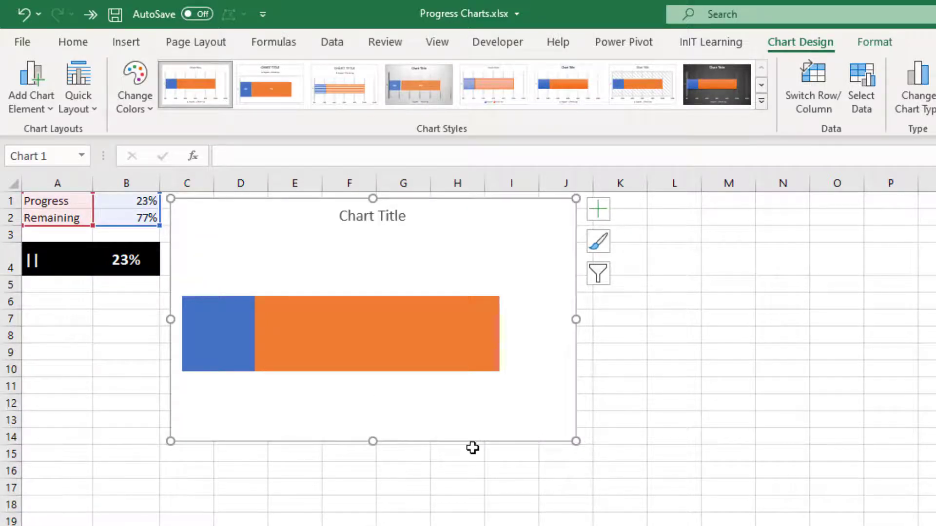
Change the chart title to 'Progress'.
click(371, 220)
click(258, 156)
text(Progress)
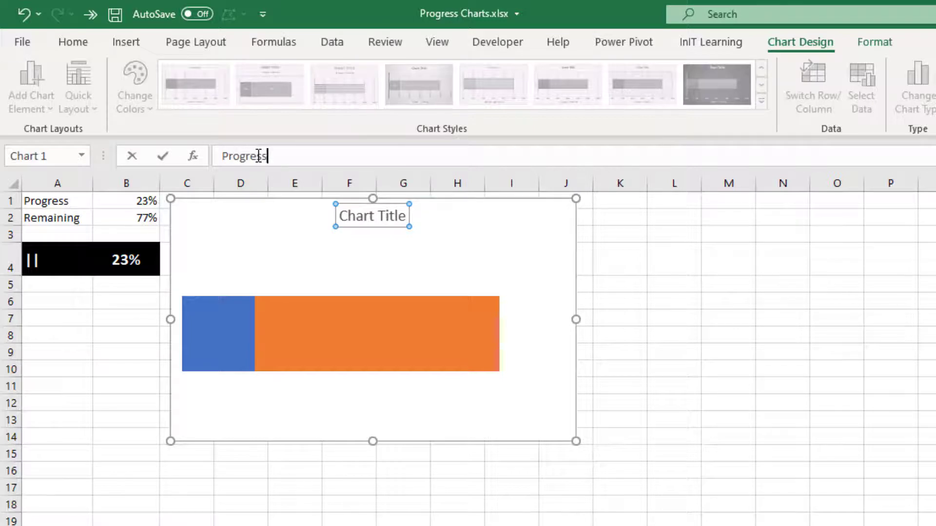
key(Return)
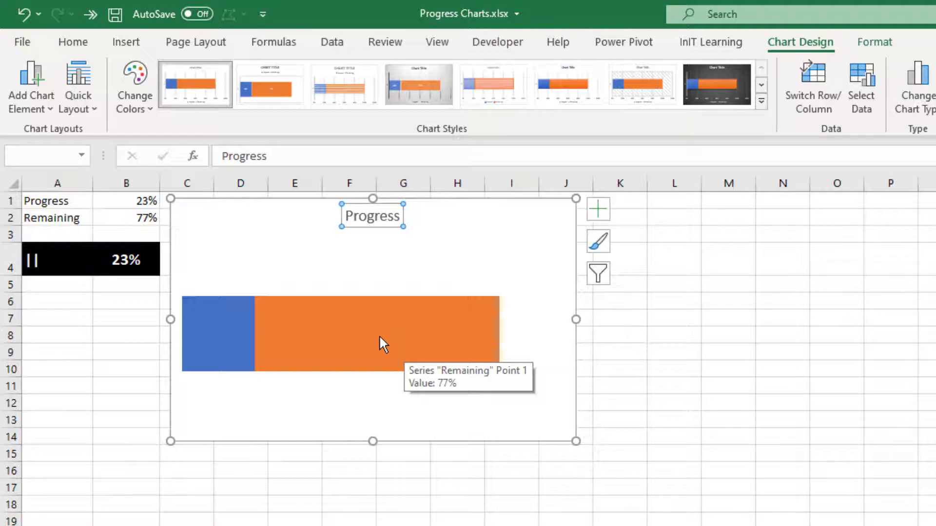
click(379, 335)
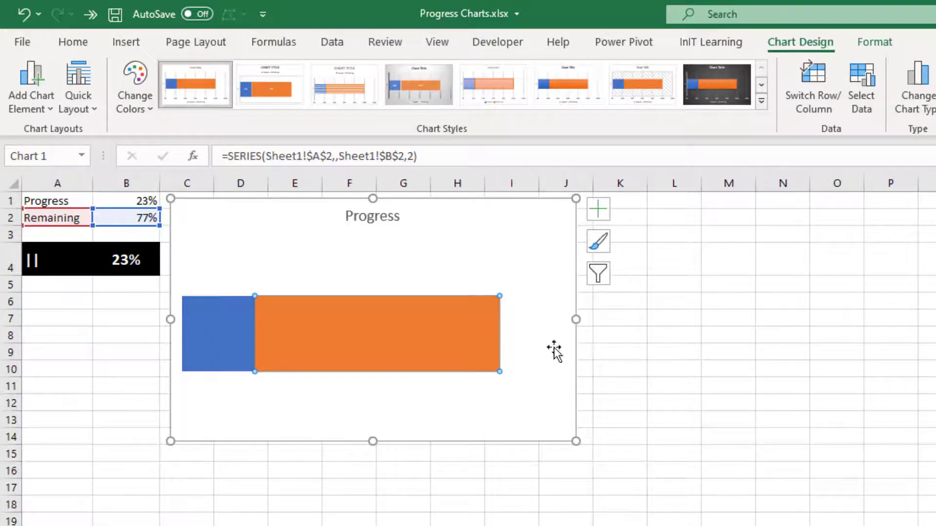
Set the Remaining data point's border to No line.
right_click(432, 325)
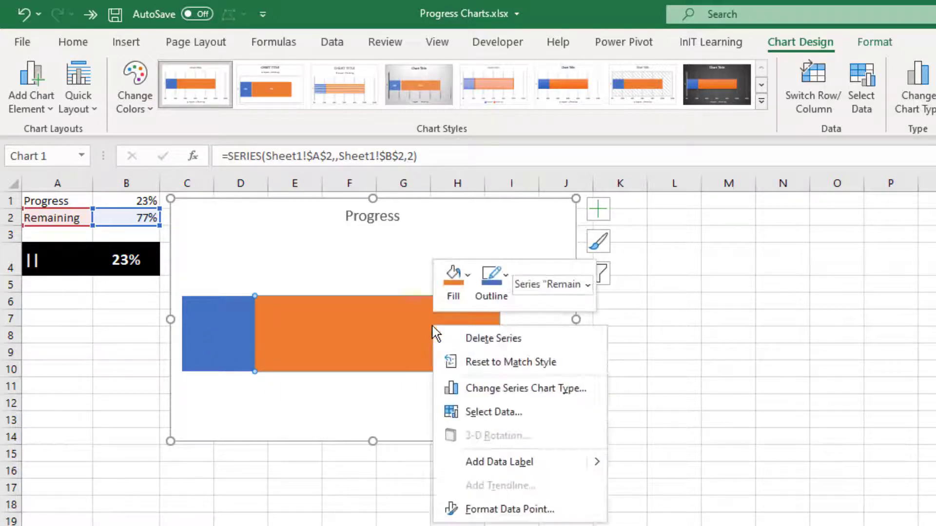
click(502, 510)
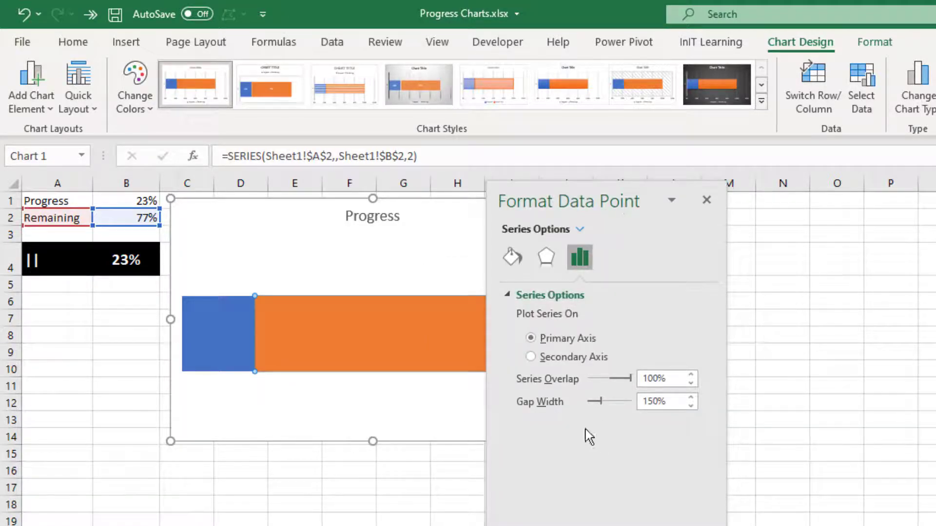
click(518, 264)
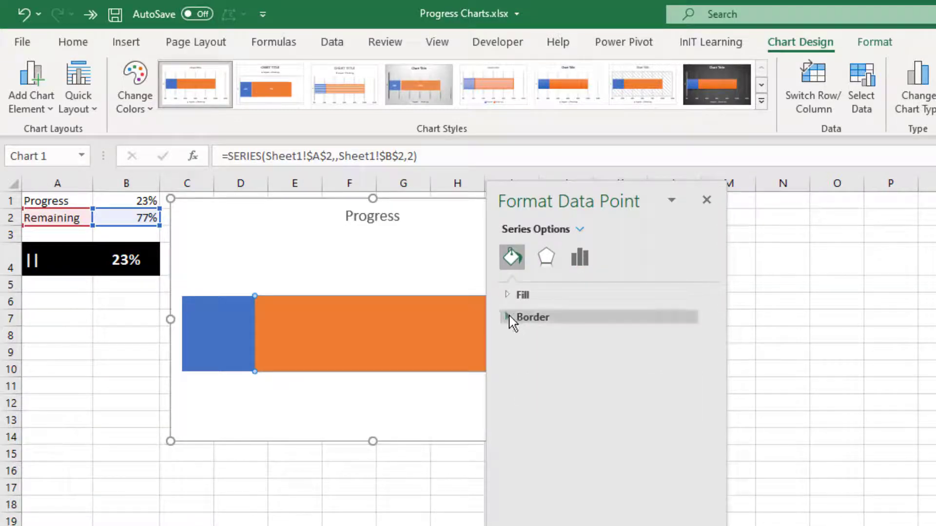
click(510, 316)
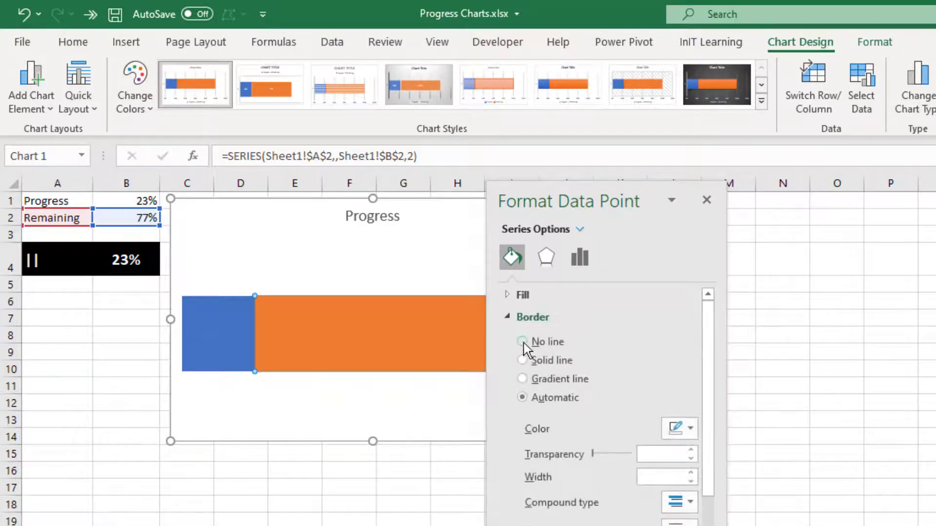
click(522, 342)
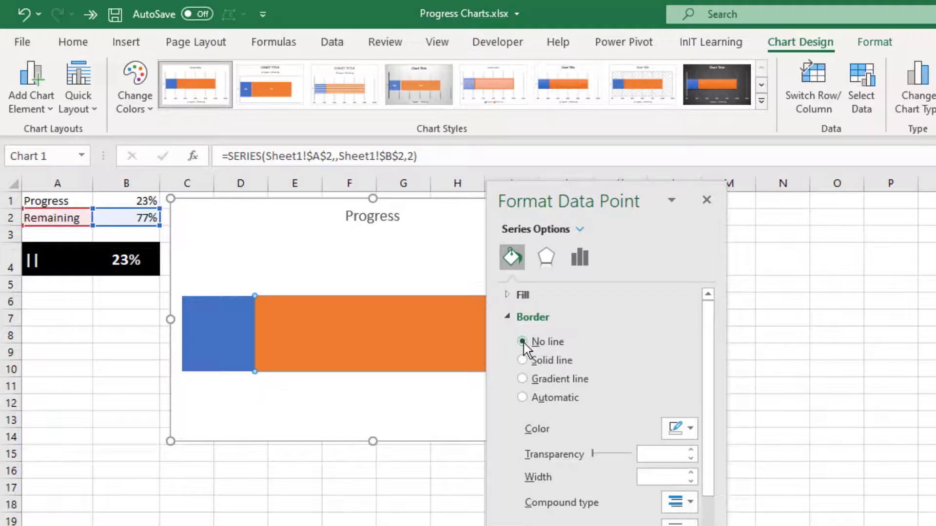
Give the Remaining bar a solid light grey fill.
click(508, 295)
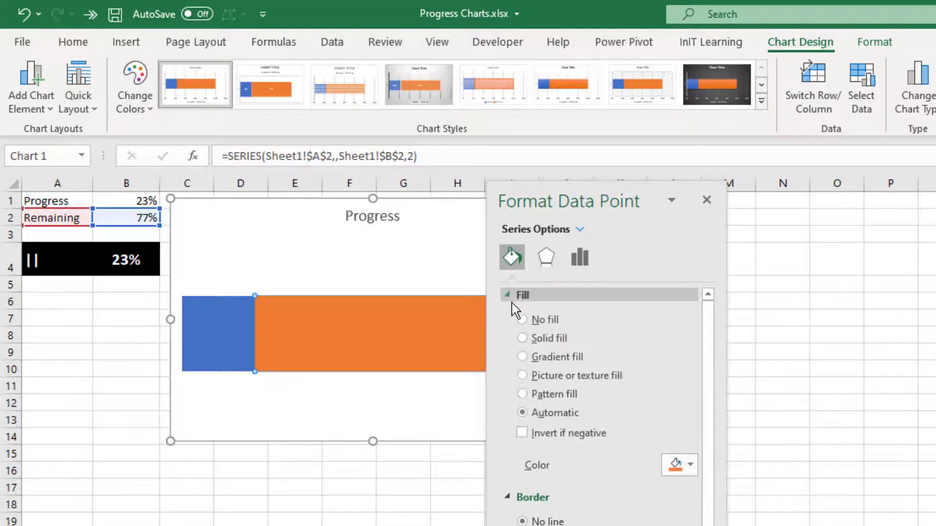
click(523, 338)
click(690, 464)
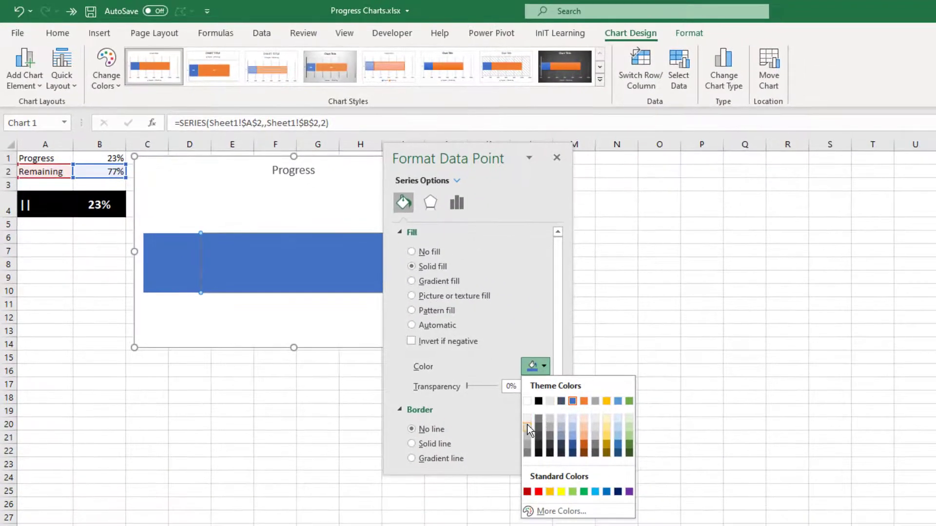
click(527, 425)
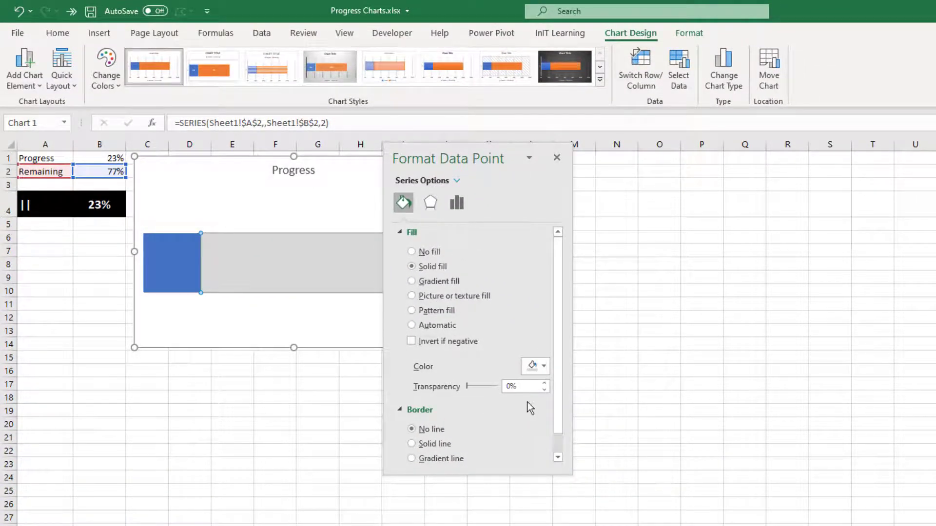
click(536, 366)
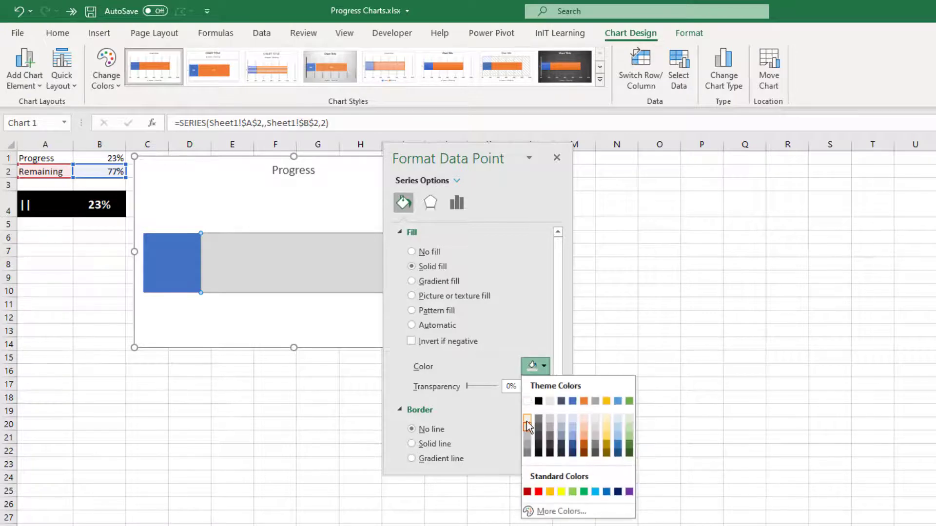
click(526, 420)
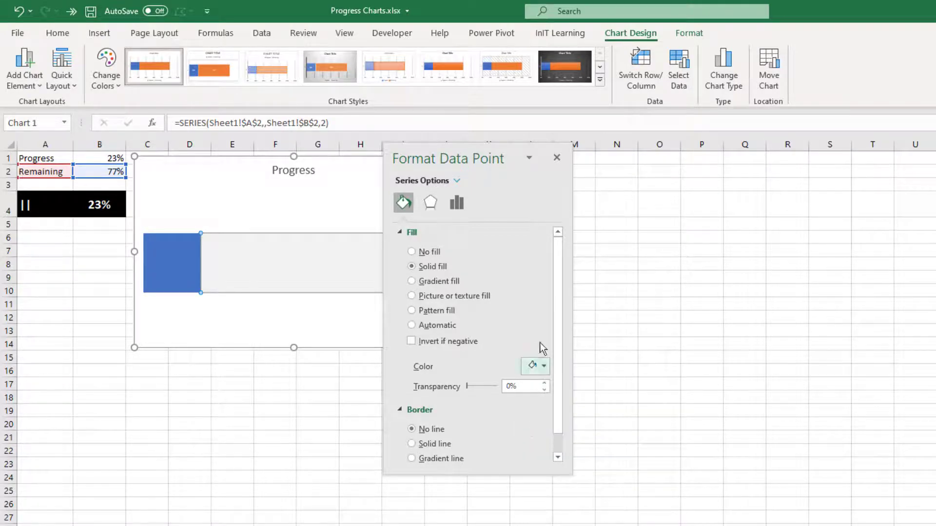
click(557, 157)
click(368, 373)
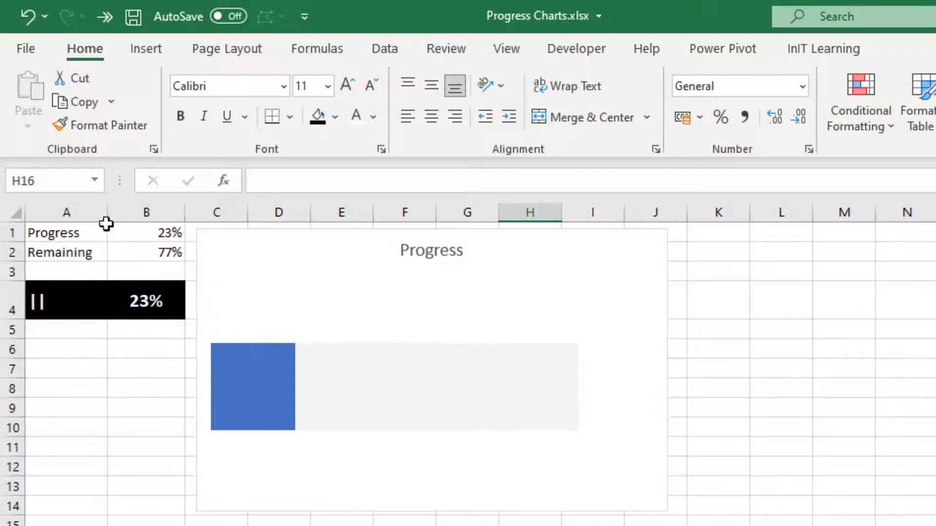
Enter 45 in cell B1 as the new Progress value, then select the progress chart.
click(157, 234)
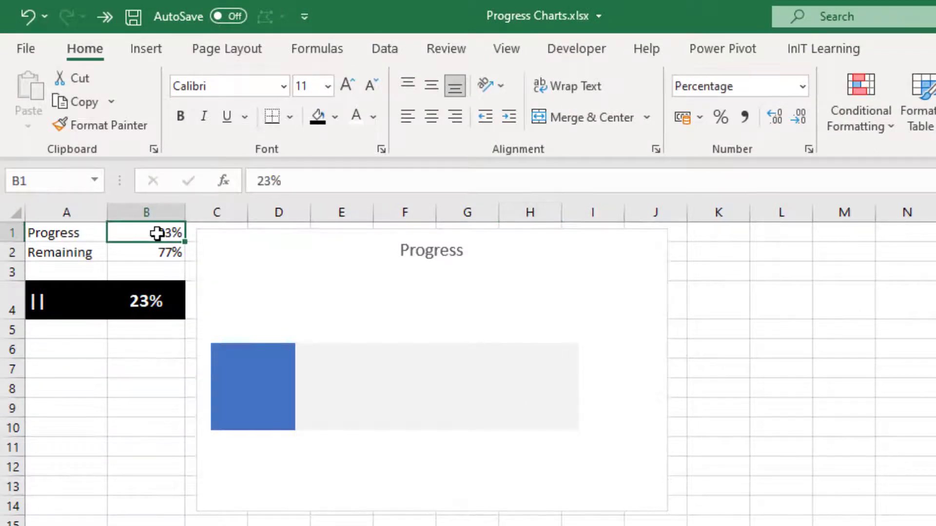
text(45)
key(Return)
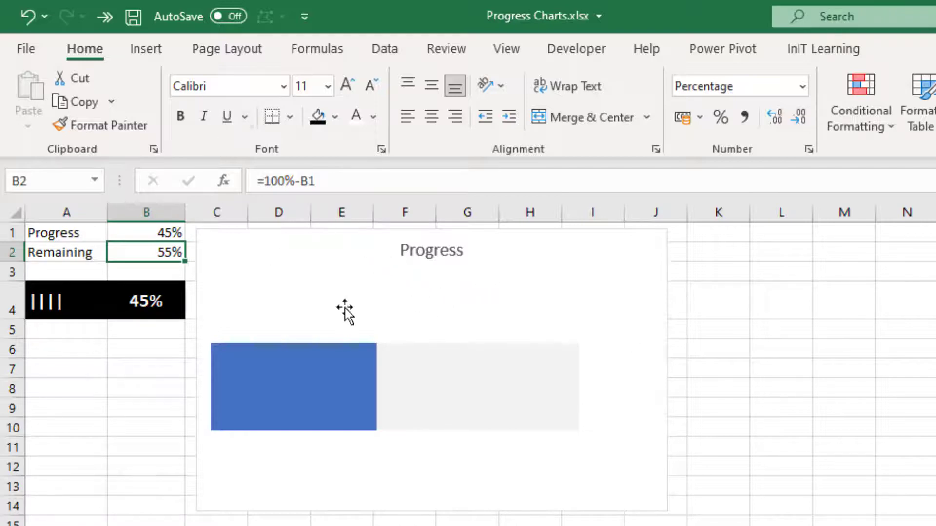
click(667, 347)
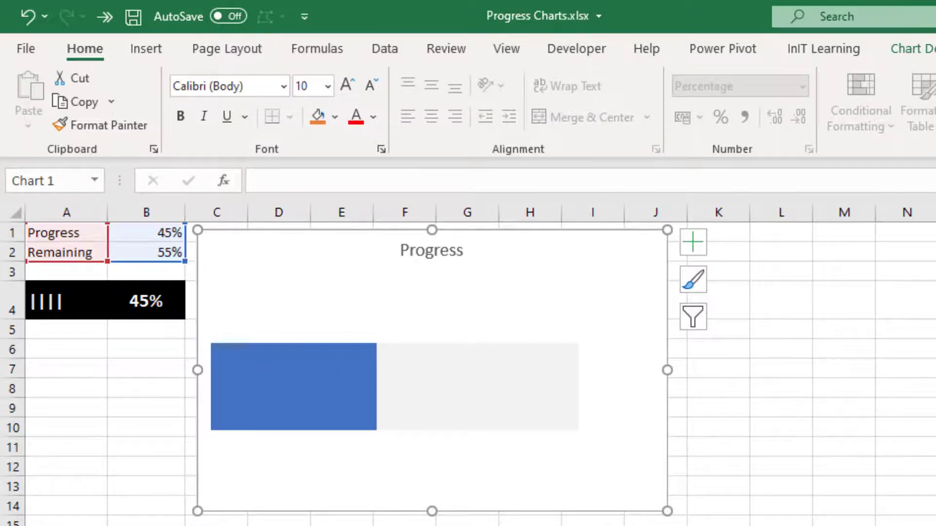
Draw a text box on the chart and link it to cell B1 with =B1.
click(142, 51)
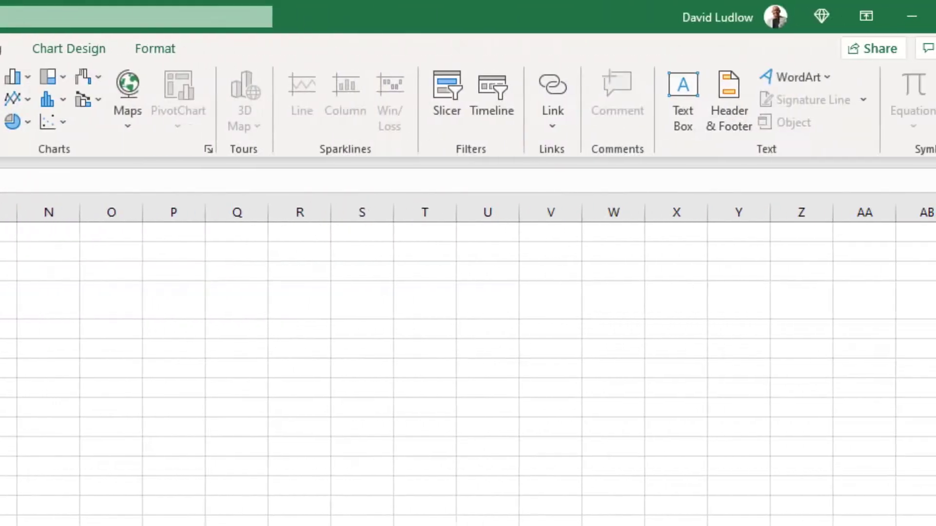
click(684, 83)
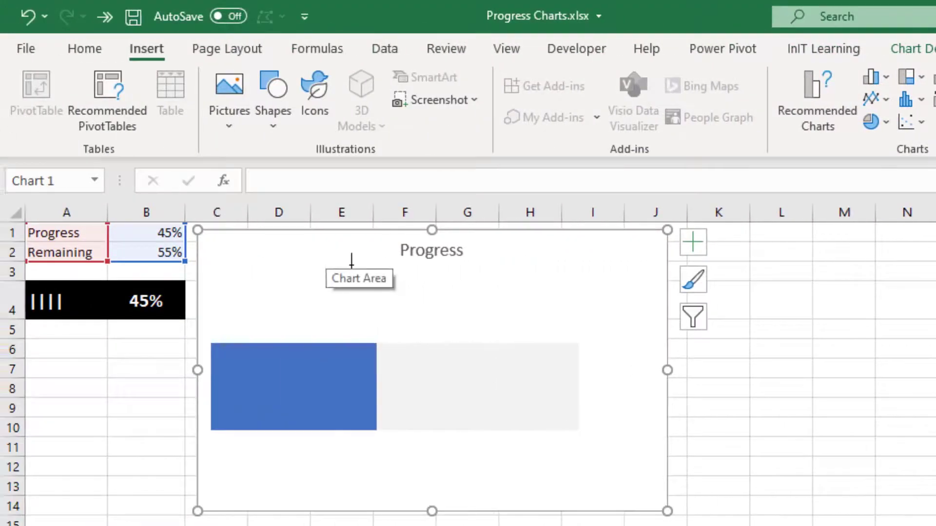
mouse_move(383, 283)
mouse_down()
mouse_move(483, 302)
mouse_move(538, 327)
mouse_up()
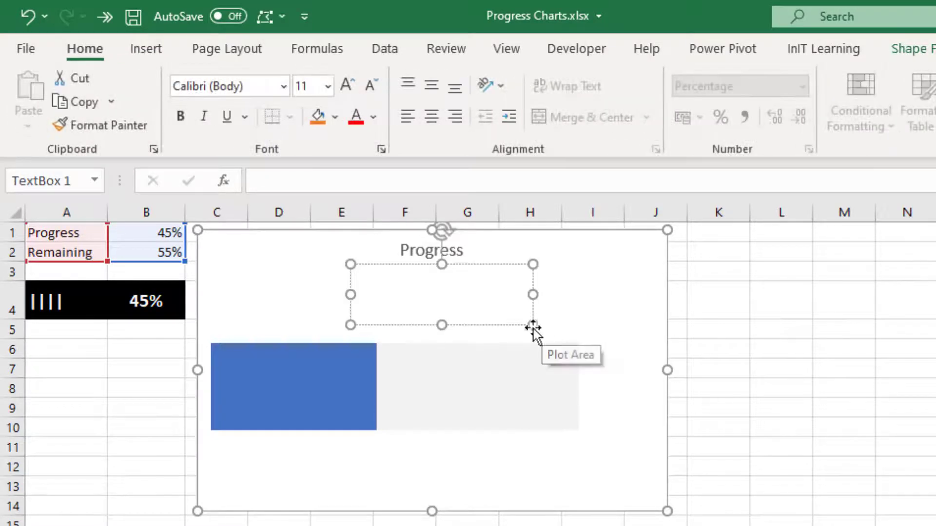
click(321, 181)
text(=)
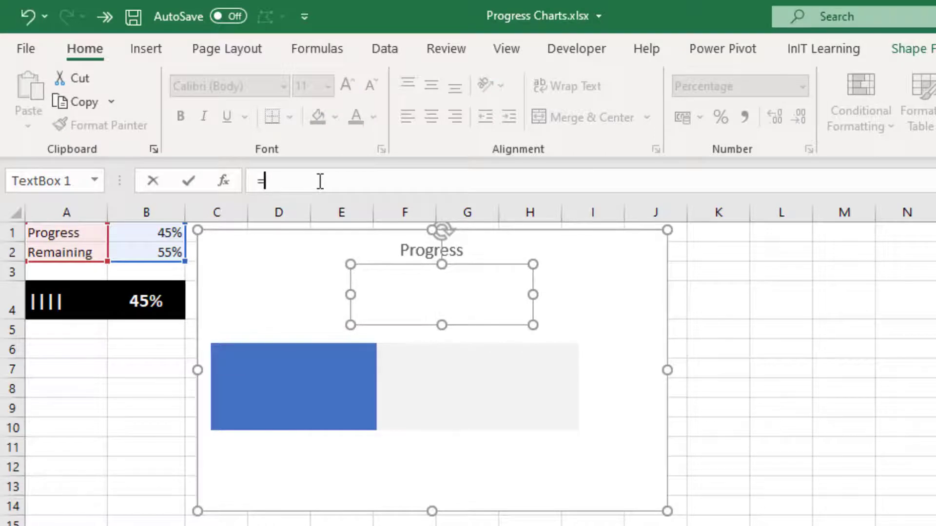
click(155, 233)
key(Return)
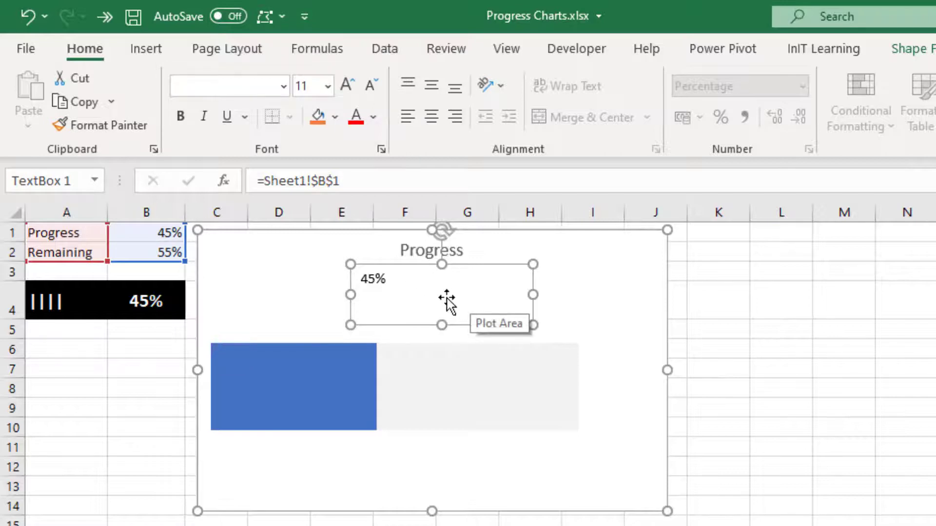
Centre the 45% in a narrower box and make it bold blue 32-point text.
click(436, 119)
click(436, 118)
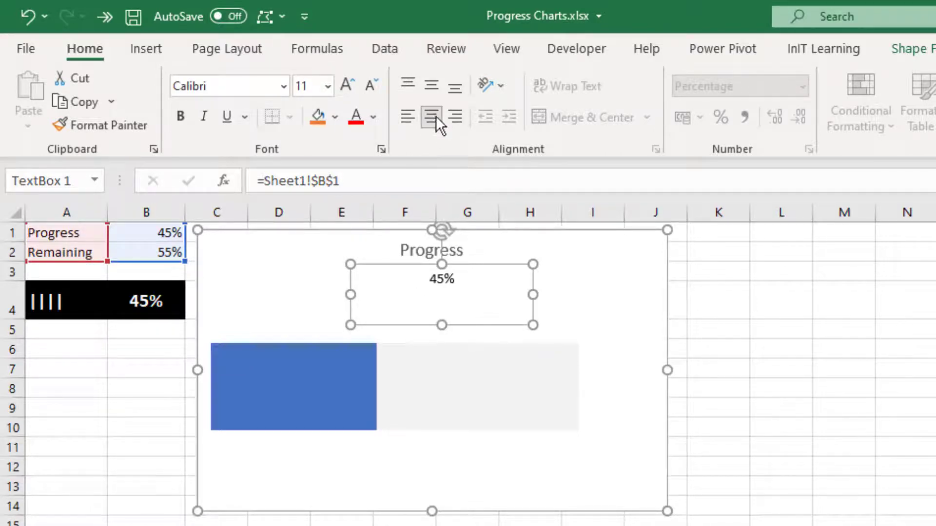
click(431, 86)
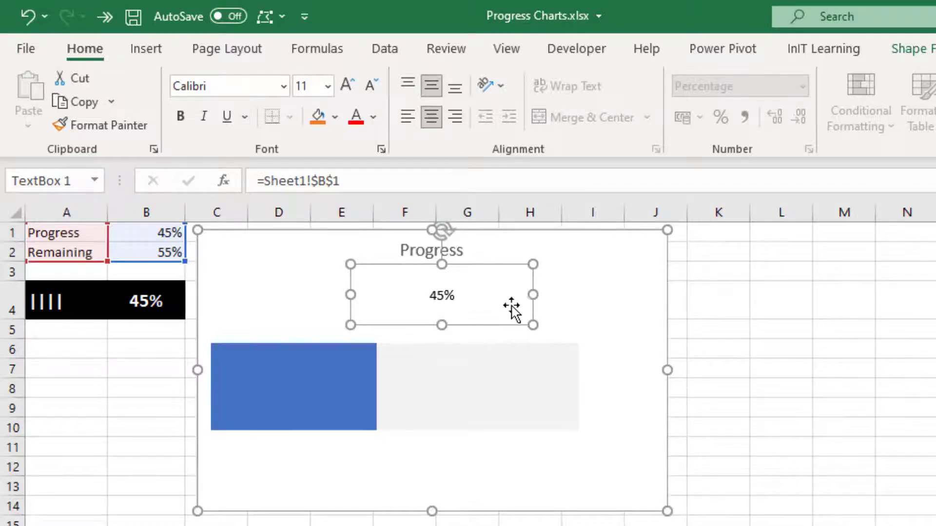
drag(533, 295, 516, 295)
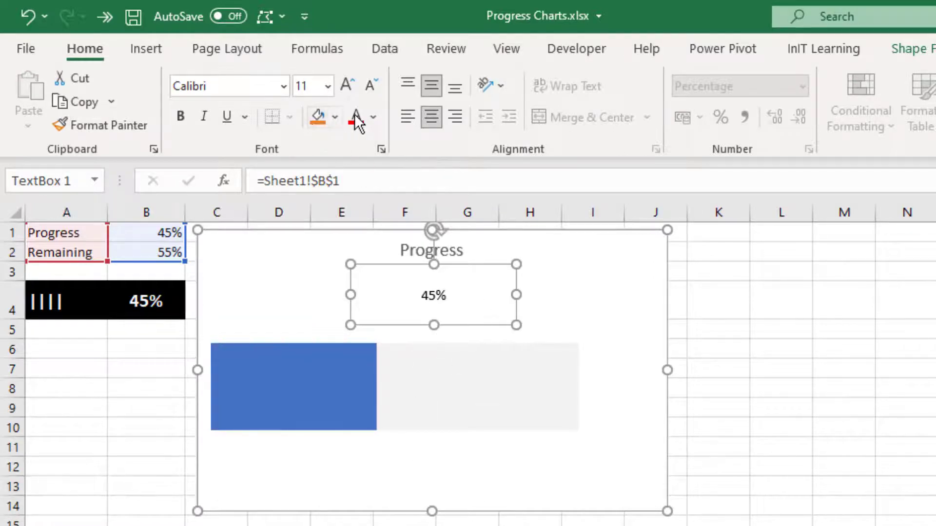
click(374, 116)
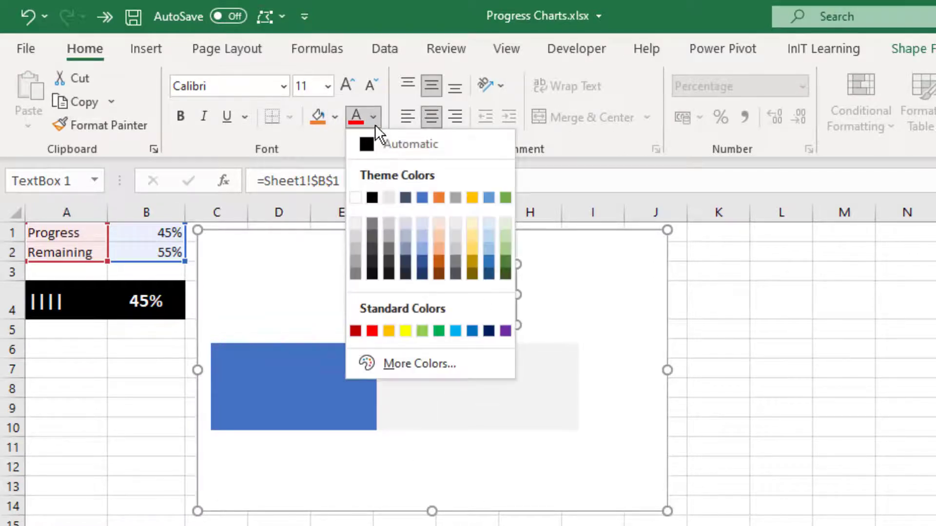
click(422, 198)
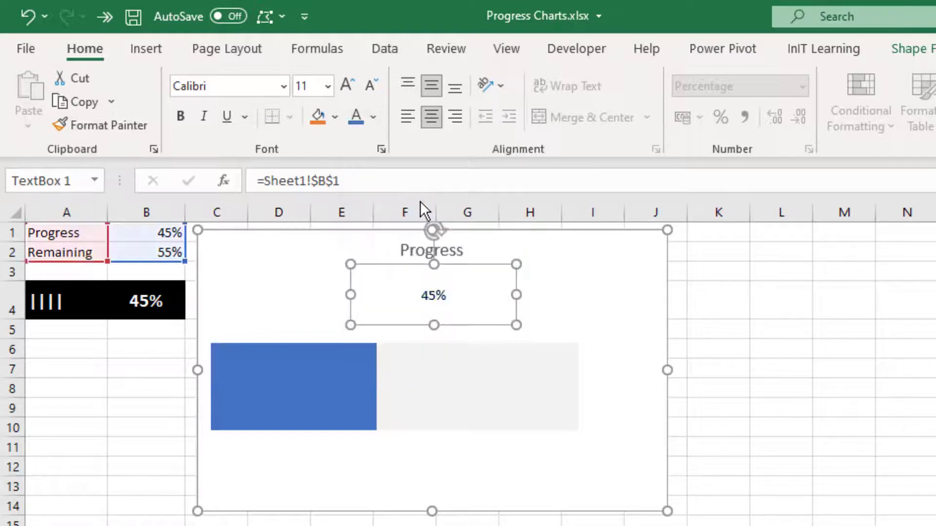
click(182, 118)
click(344, 84)
click(344, 84)
click(344, 84)
click(344, 84)
click(344, 84)
click(344, 84)
click(344, 84)
click(344, 84)
click(344, 84)
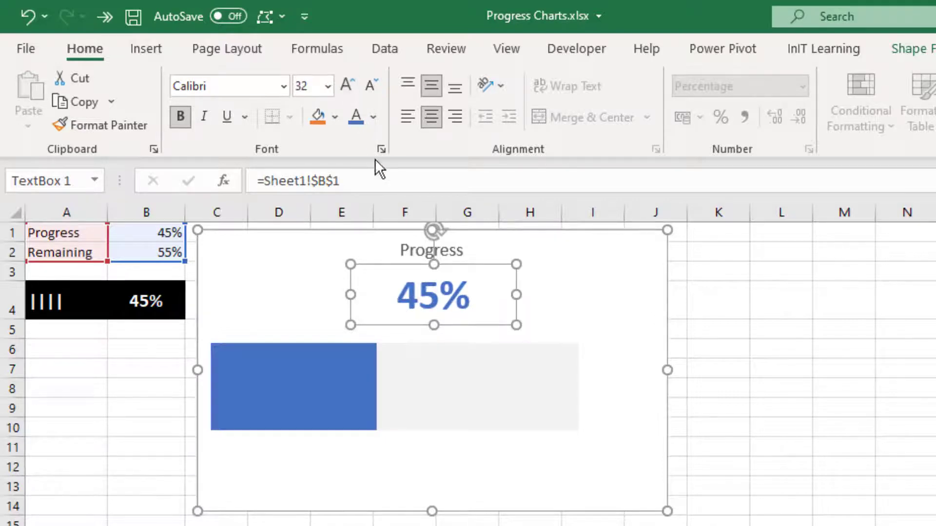
Deselect the text box and shift the bar chart slightly on the sheet.
key(Escape)
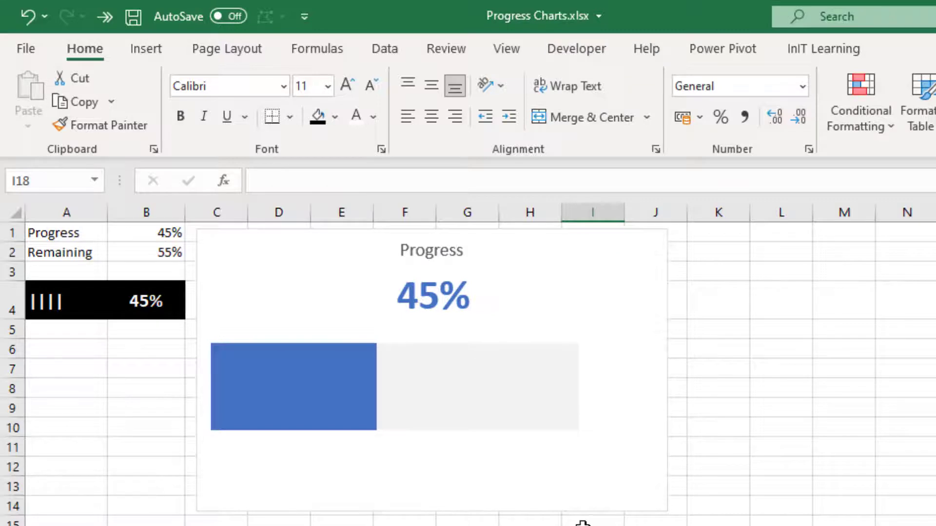
click(570, 497)
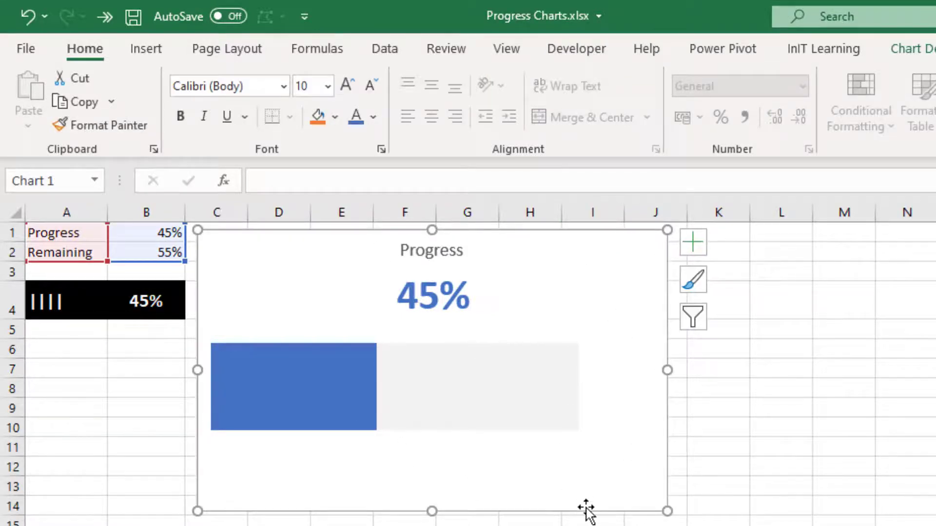
mouse_move(586, 508)
mouse_down()
mouse_move(907, 525)
mouse_move(707, 522)
mouse_move(577, 504)
mouse_up()
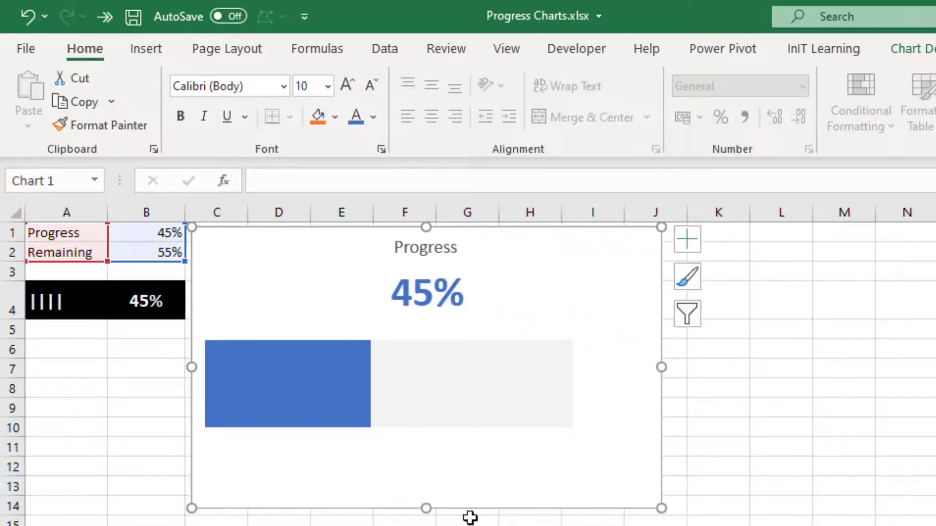
Enter 34 in cell B1 as the new Progress value.
click(146, 233)
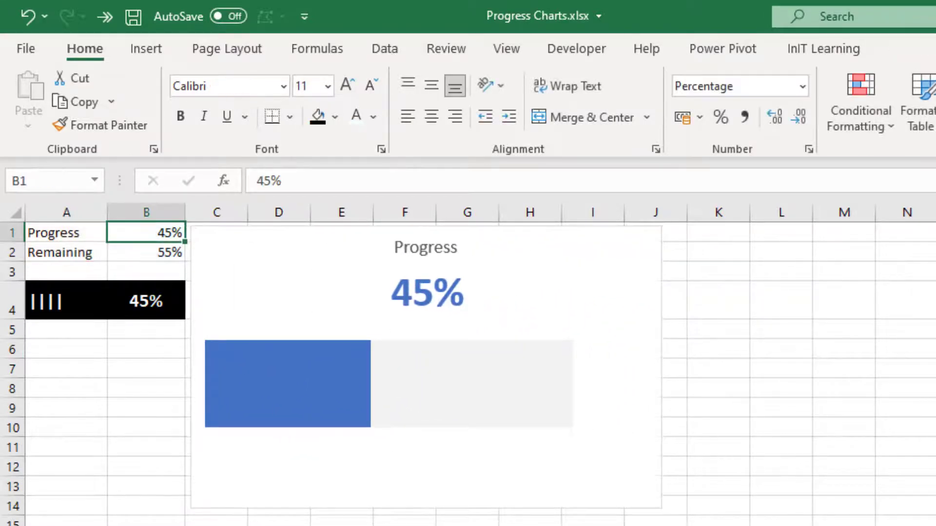
text(34)
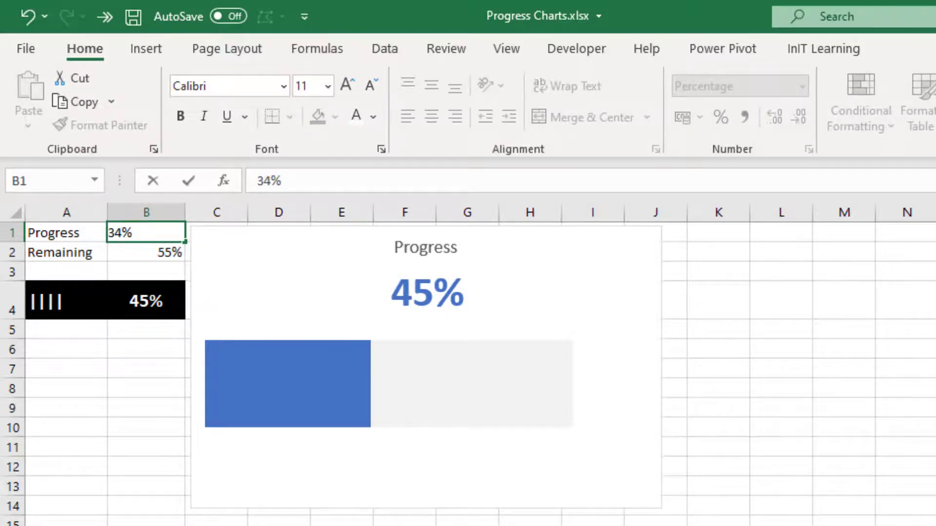
key(Return)
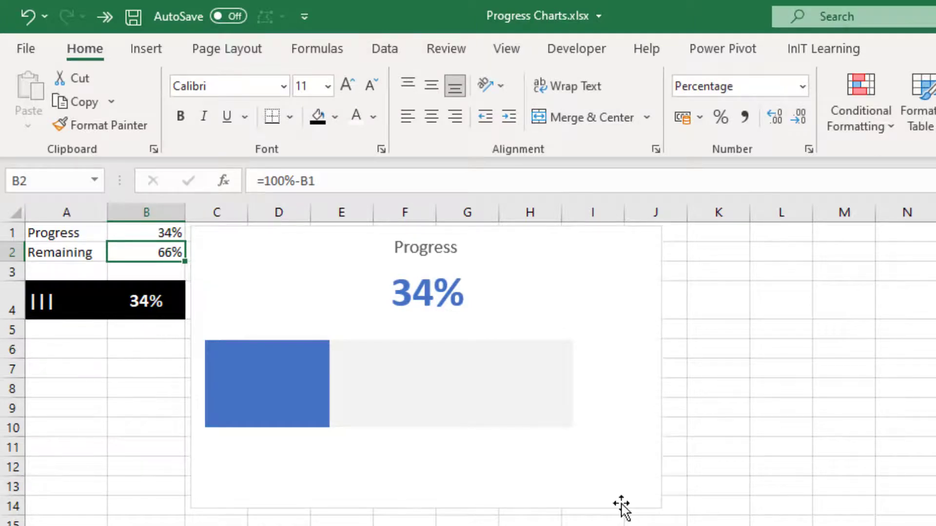
Move the bar chart out to column L.
click(590, 509)
drag(589, 510, 935, 511)
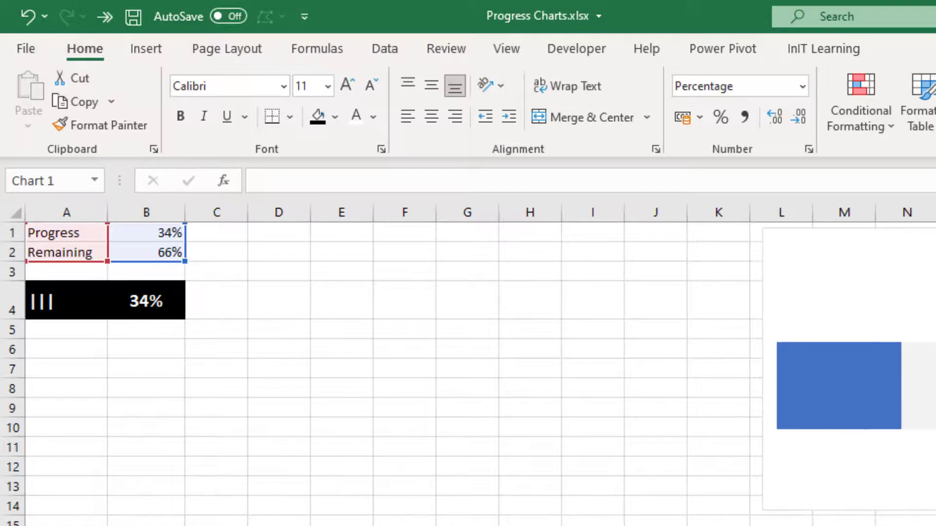
click(322, 352)
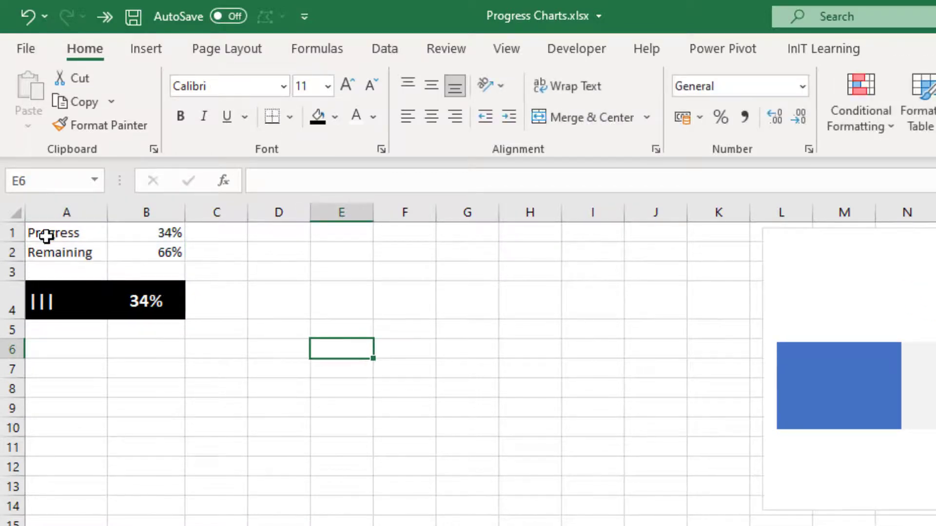
Insert a 2-D pie chart of A1:B2 and place it beside the table.
drag(46, 236, 147, 241)
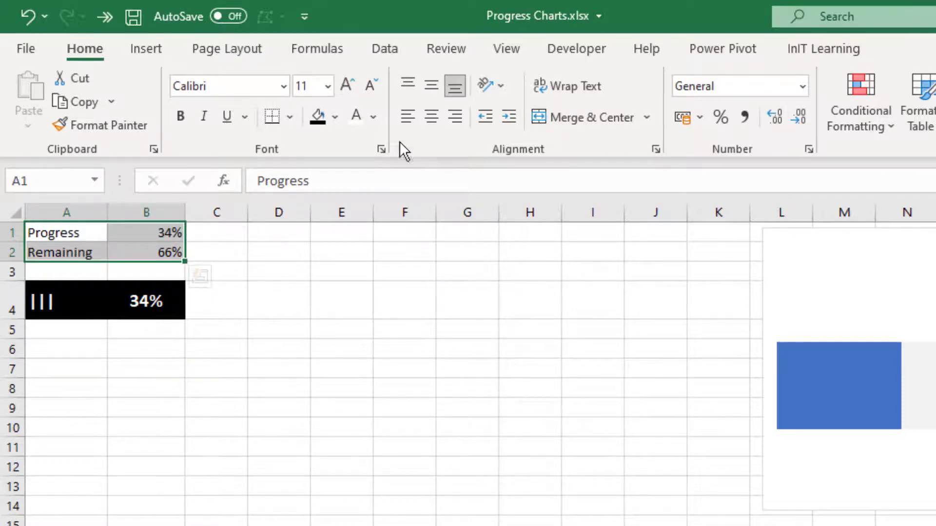
click(154, 53)
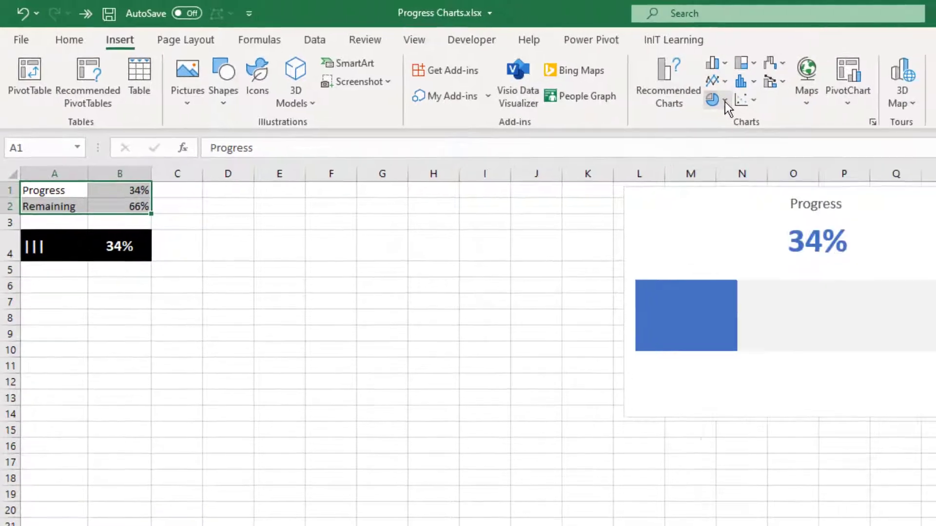
click(866, 120)
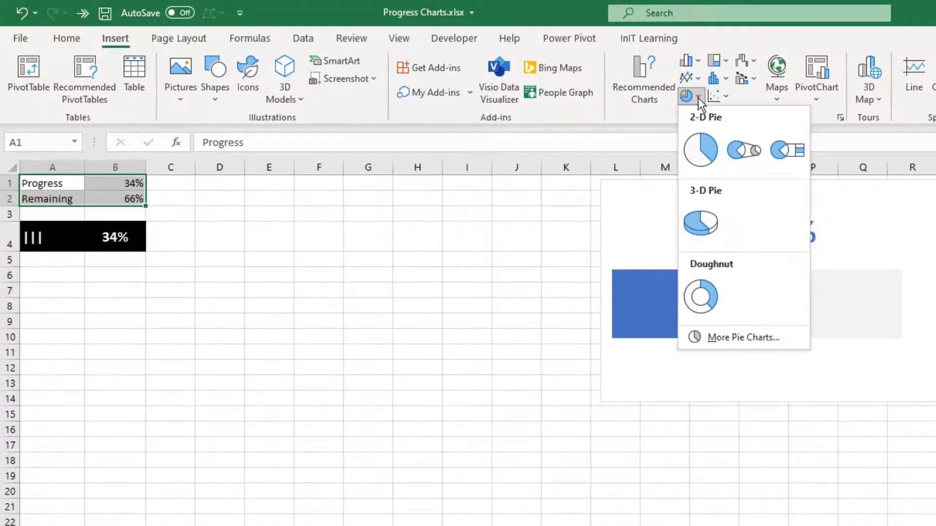
click(701, 147)
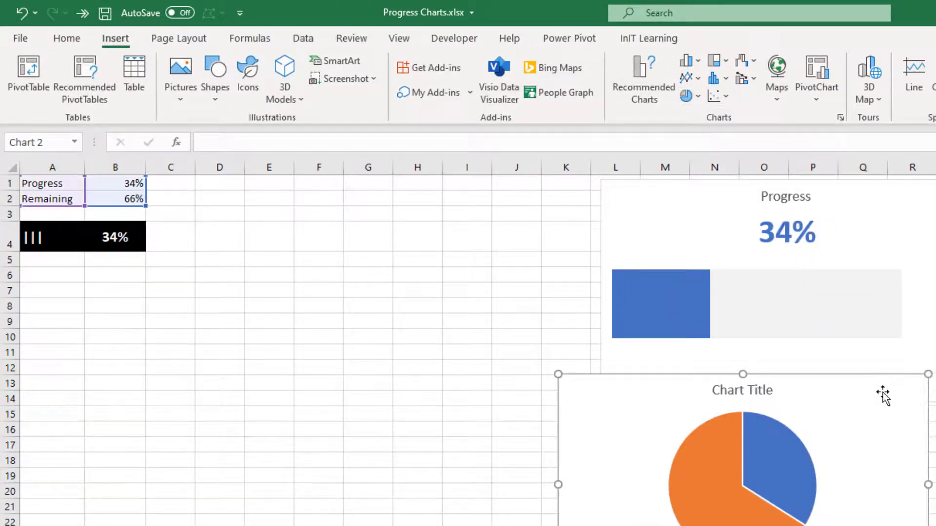
drag(880, 387, 480, 188)
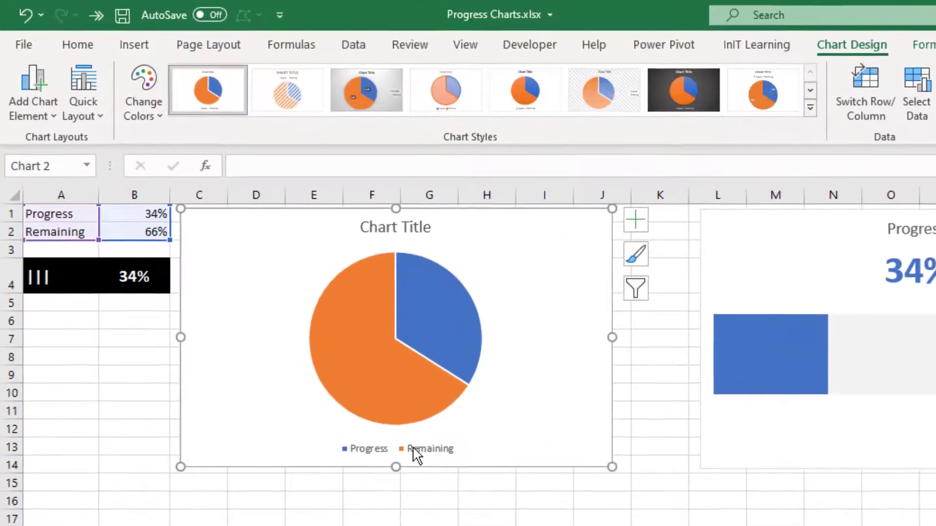
Delete the pie's legend, retitle it 'Progress', and select the orange Remaining slice.
click(415, 451)
key(Delete)
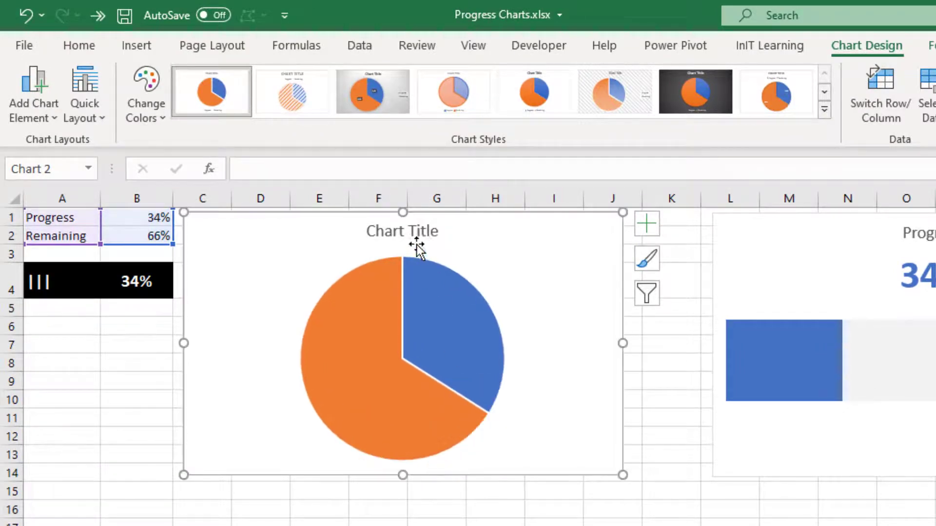
click(415, 233)
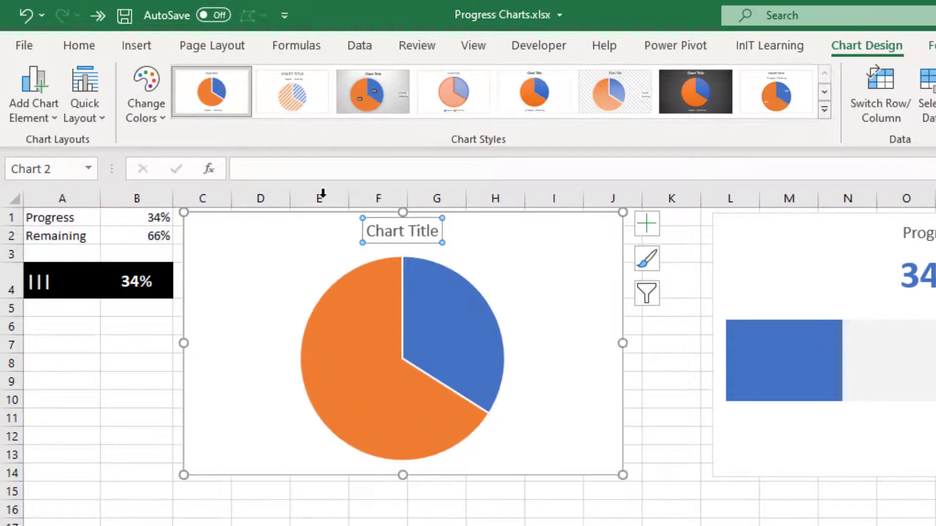
click(288, 168)
text(Progress)
key(Return)
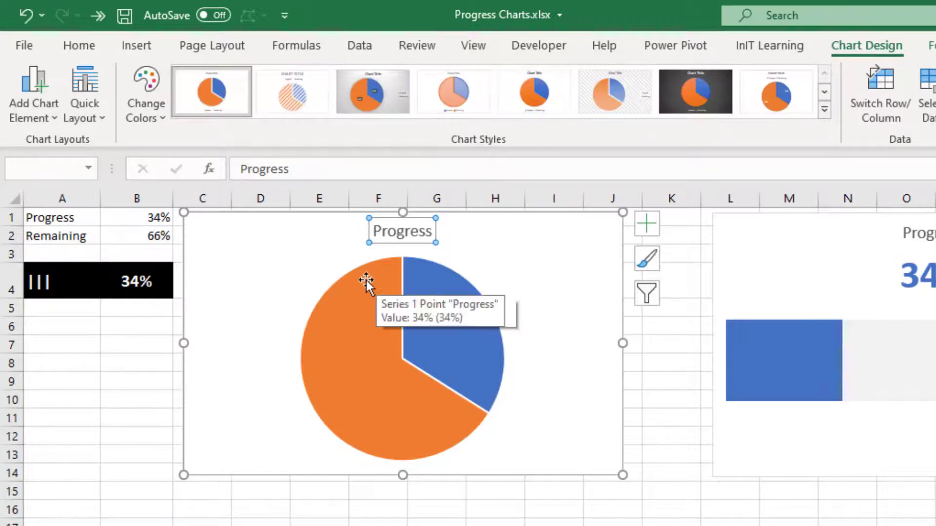
click(372, 358)
click(367, 359)
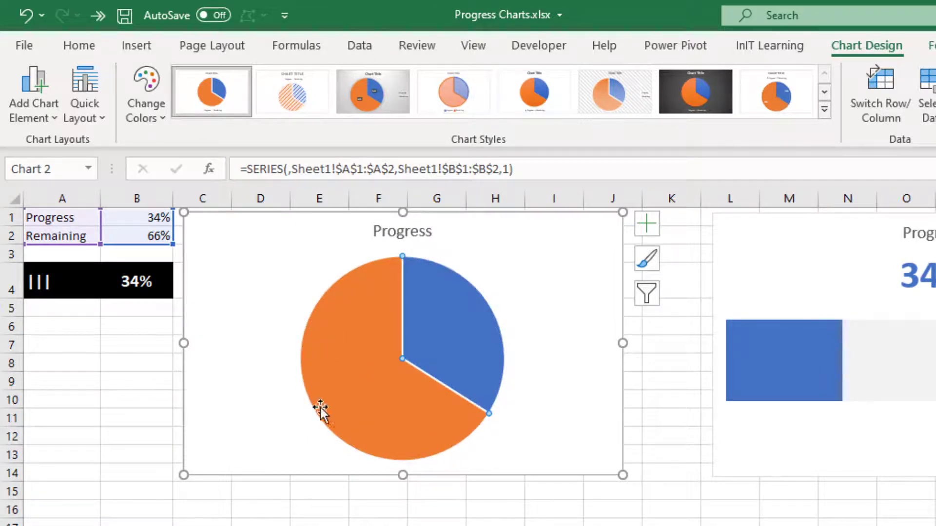
Give the Remaining slice a solid light grey fill with no border, then select the Progress slice.
right_click(367, 360)
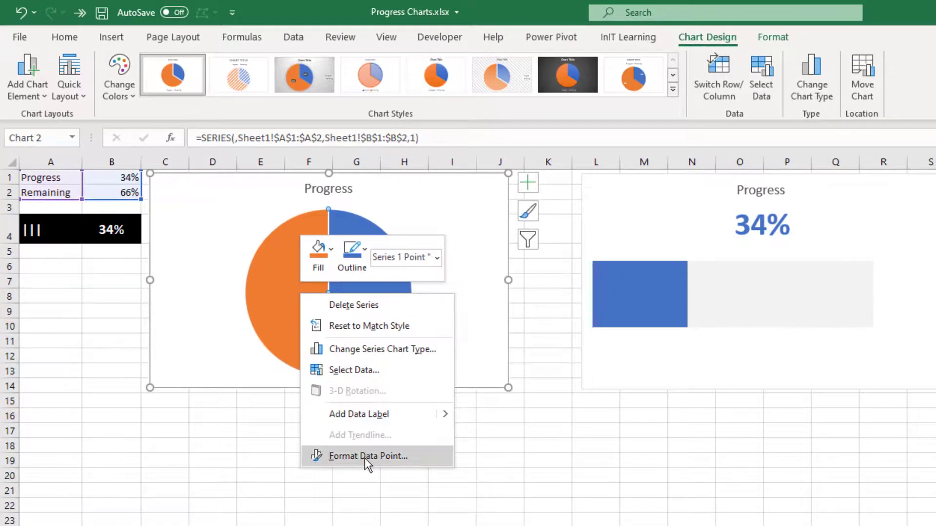
click(364, 457)
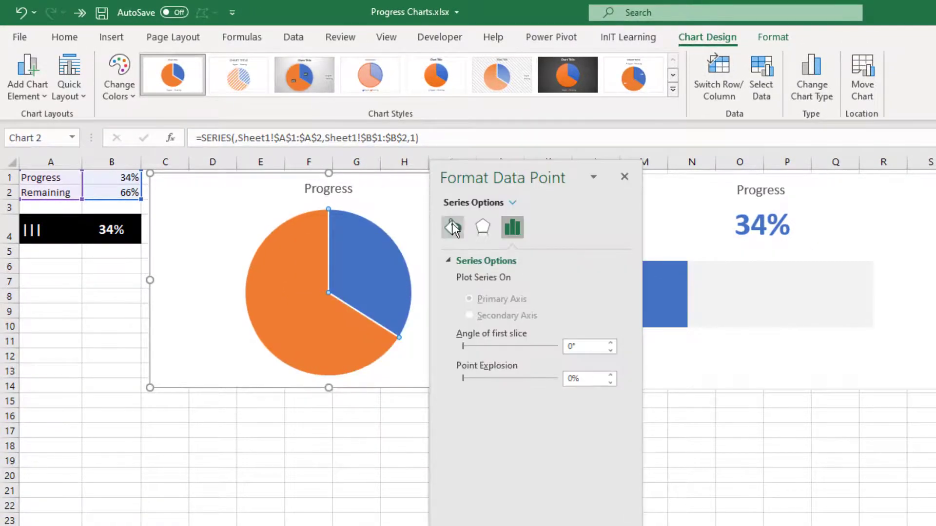
click(452, 225)
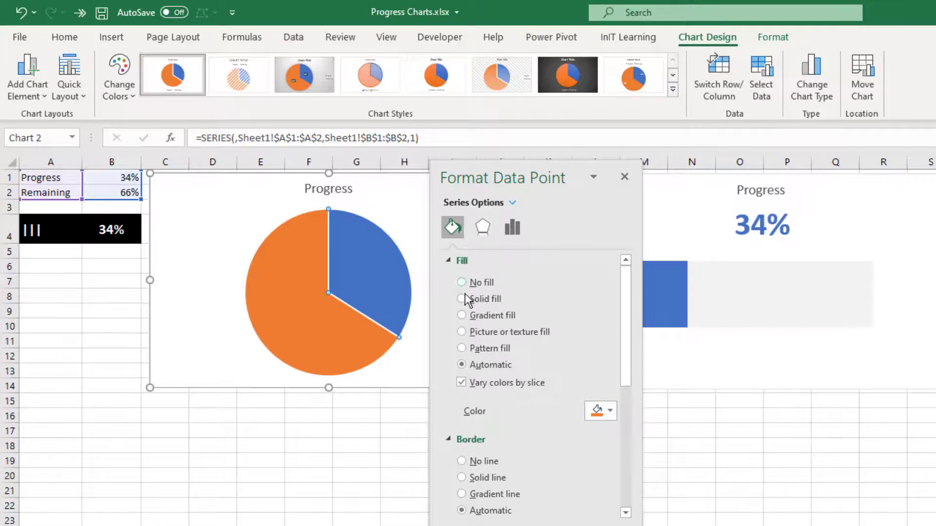
click(462, 299)
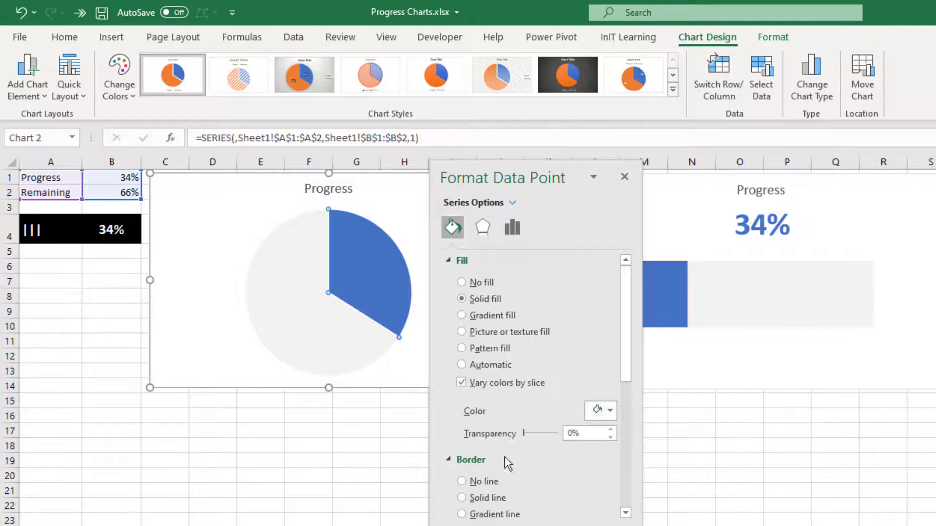
click(461, 482)
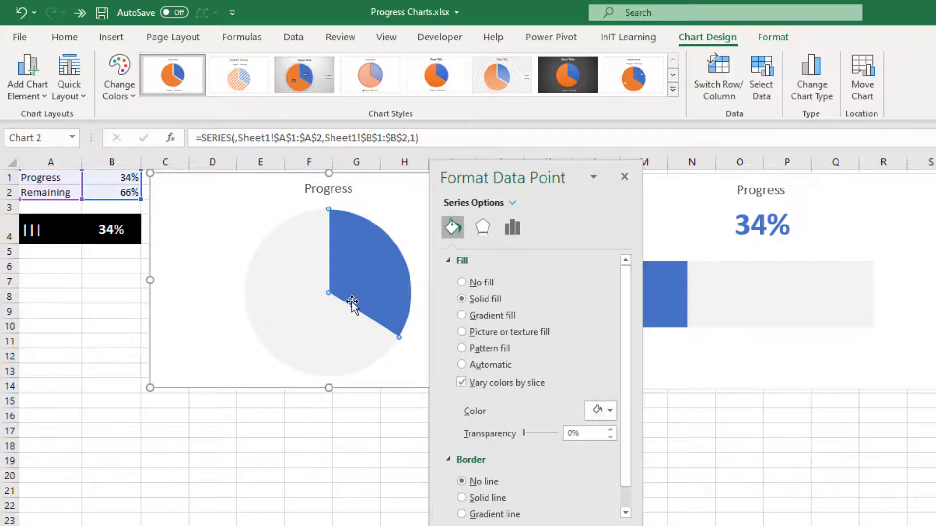
mouse_move(367, 265)
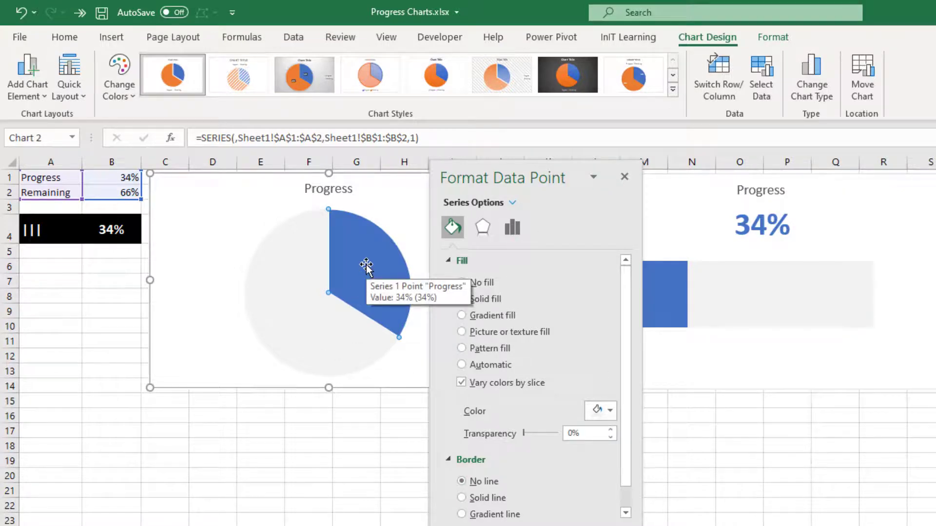
click(364, 265)
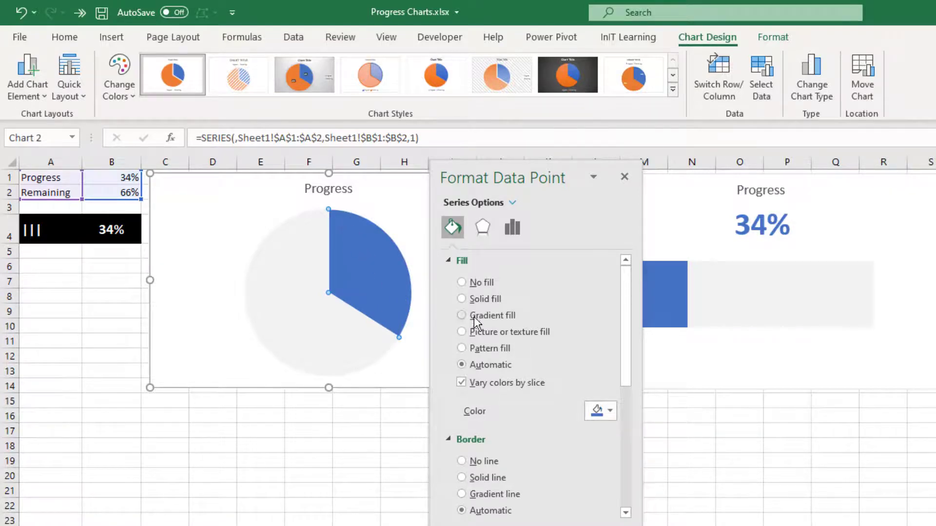
Remove the Progress slice's border and fill it solid Blue, Accent 1, Lighter 40%.
click(461, 462)
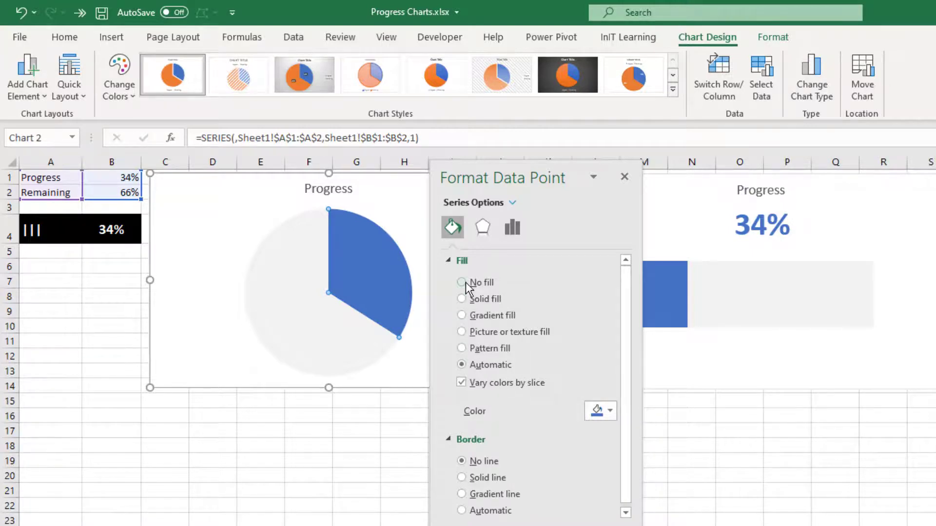
click(460, 300)
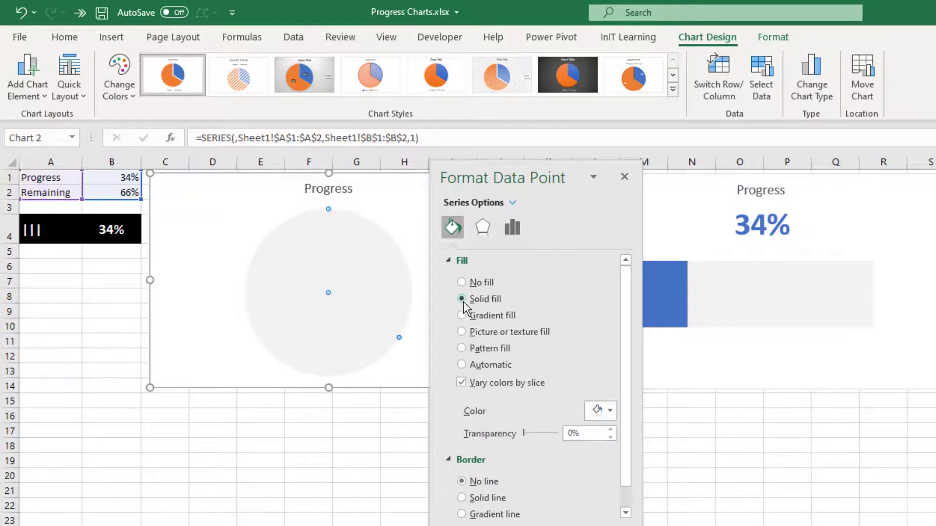
click(610, 411)
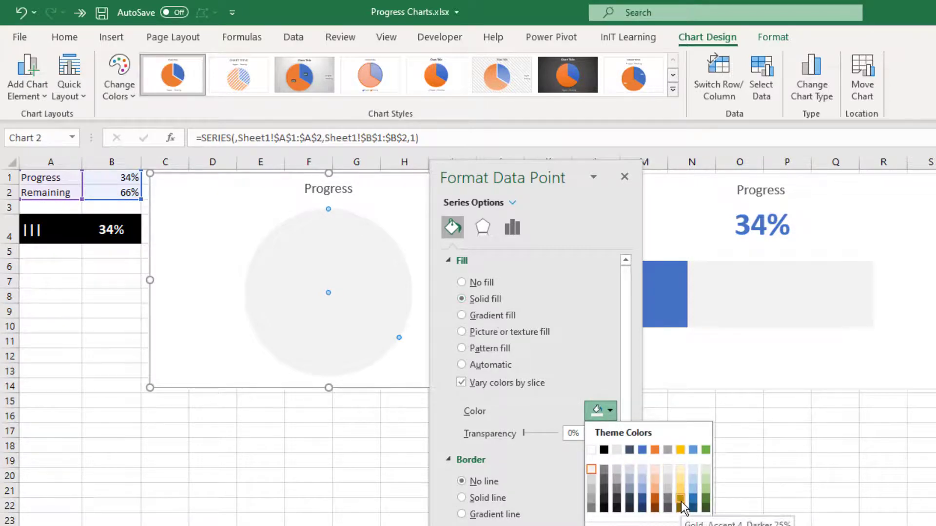
click(643, 489)
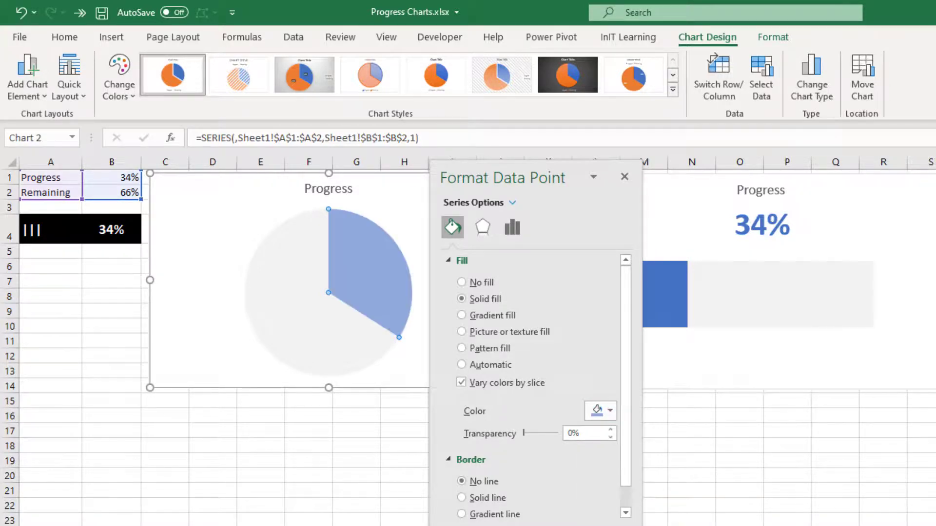
Close the formatting pane, draw a text box inside the pie, and start its =B1 link.
click(625, 175)
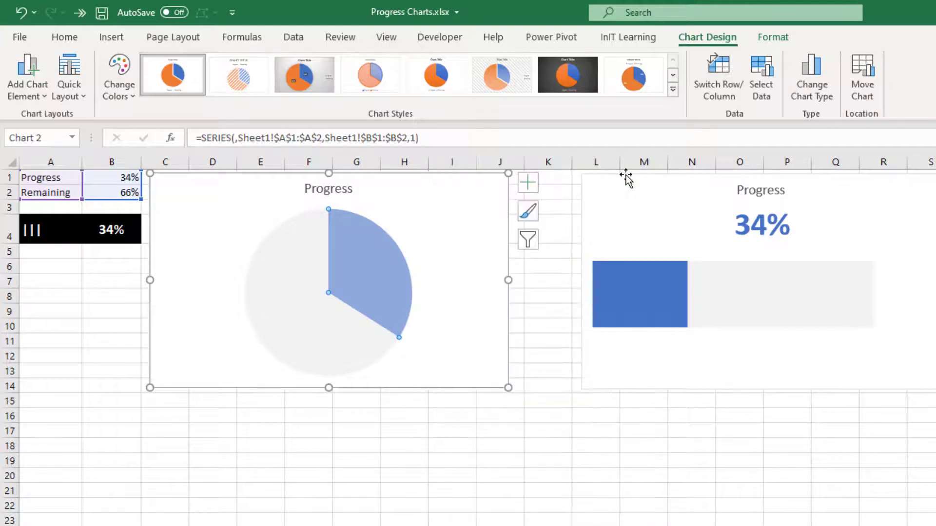
click(481, 422)
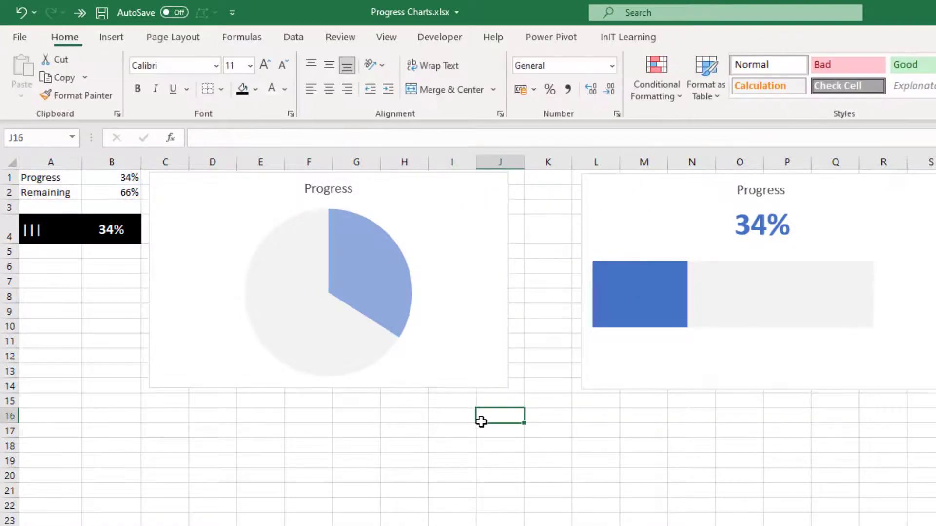
click(430, 390)
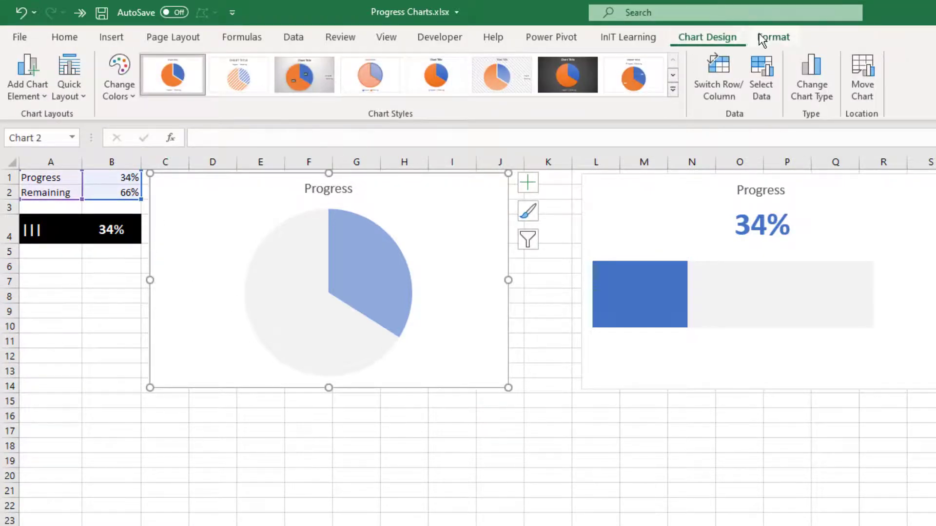
click(112, 39)
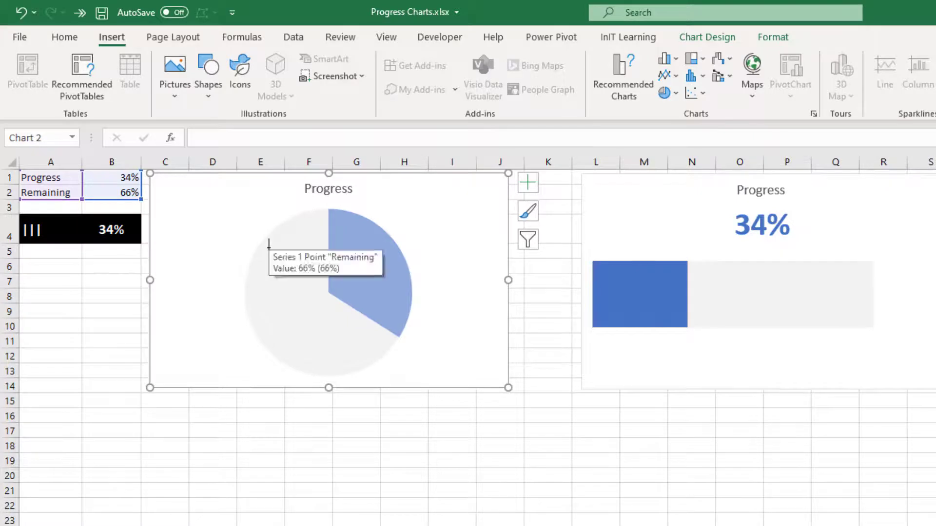
mouse_move(270, 248)
mouse_down()
mouse_move(308, 307)
mouse_move(397, 326)
mouse_up()
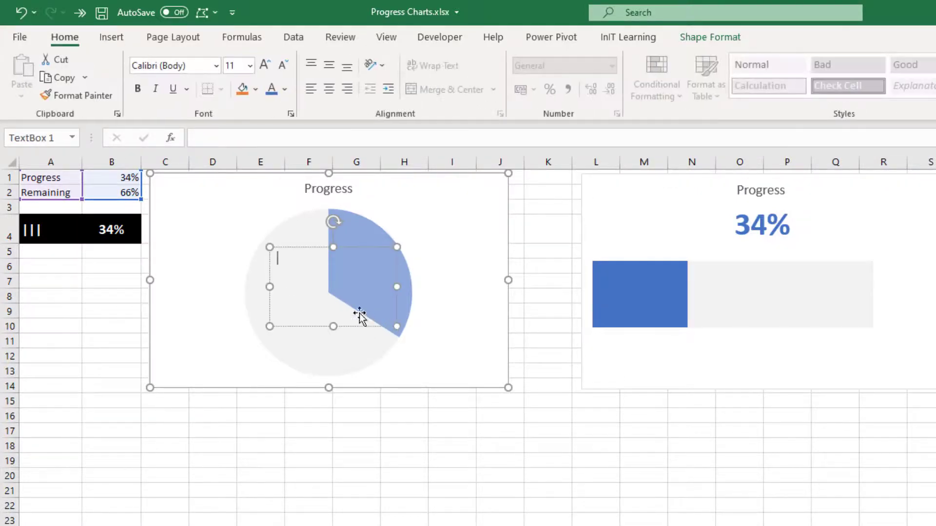
click(247, 136)
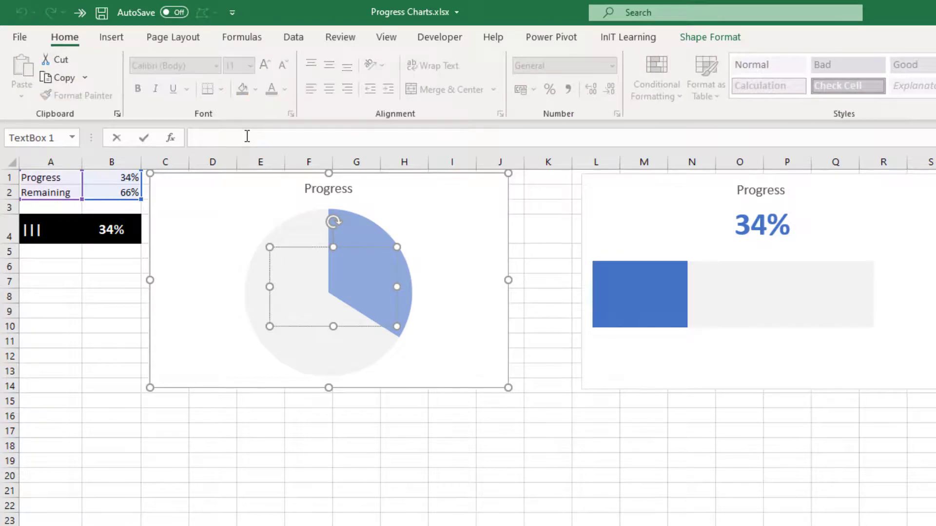
text(=)
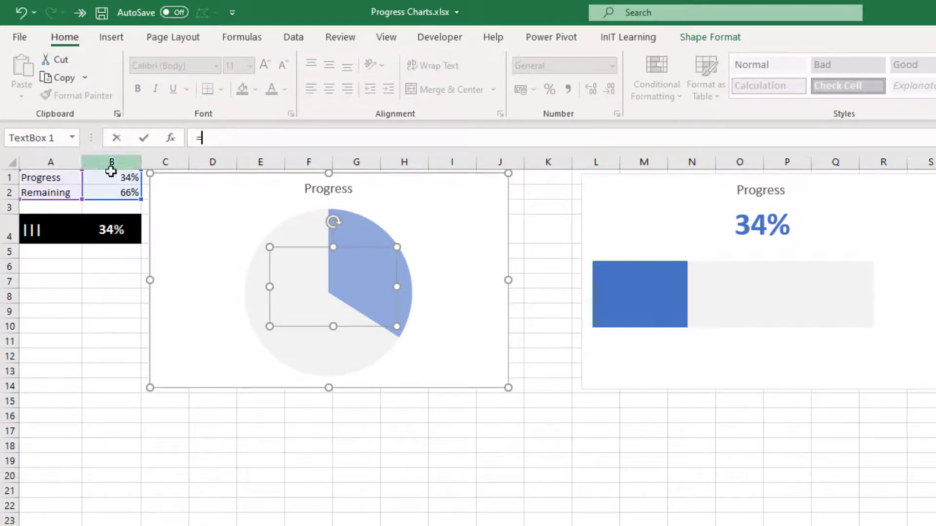
click(125, 180)
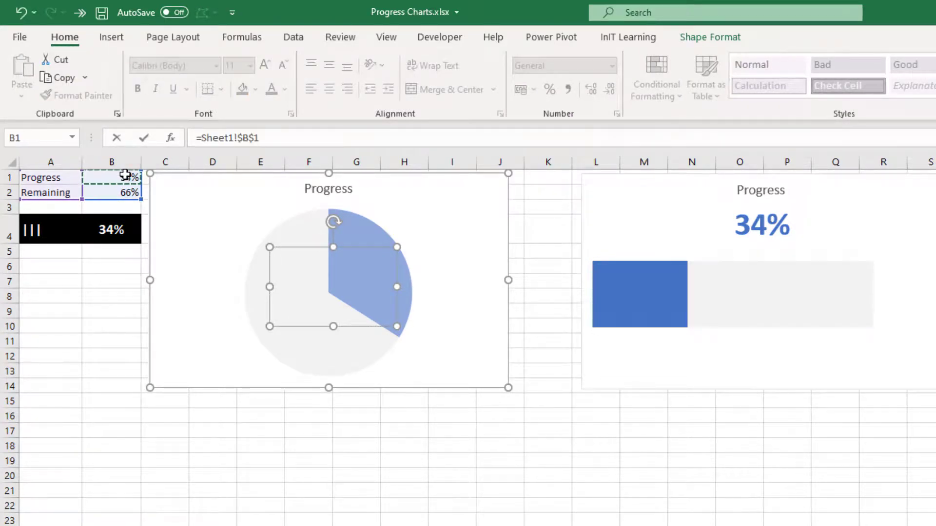
Confirm the B1 link, centre the 34% in its box, and nudge it to the pie's centre.
key(Return)
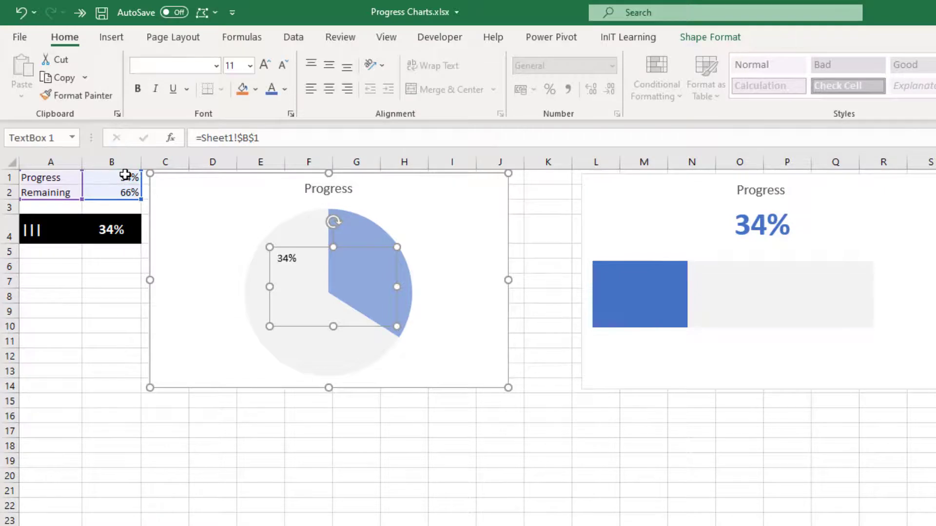
click(329, 95)
click(330, 69)
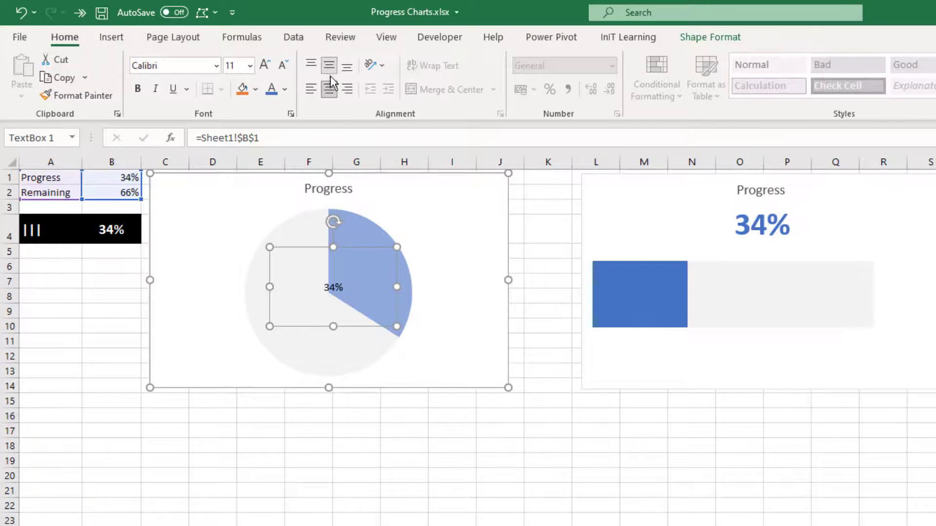
drag(344, 327, 341, 330)
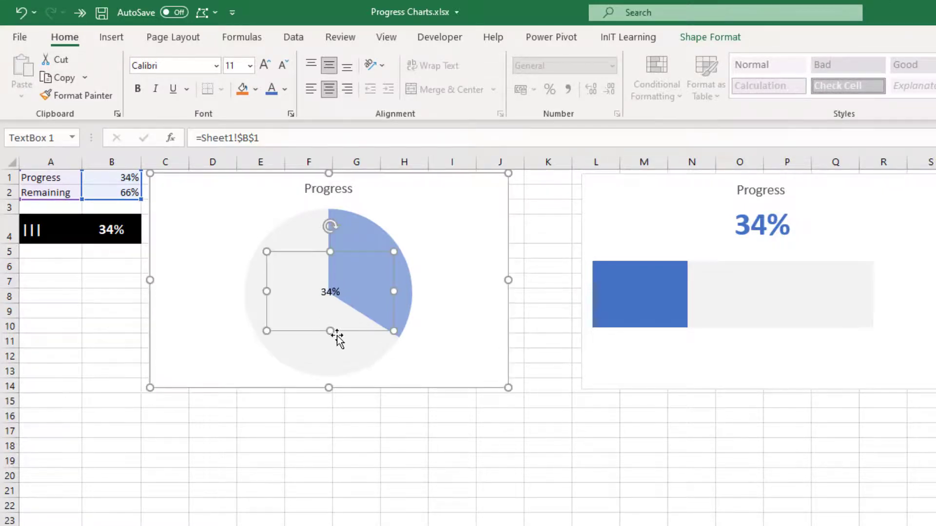
Make the 34% text dark blue at 40 points.
click(285, 89)
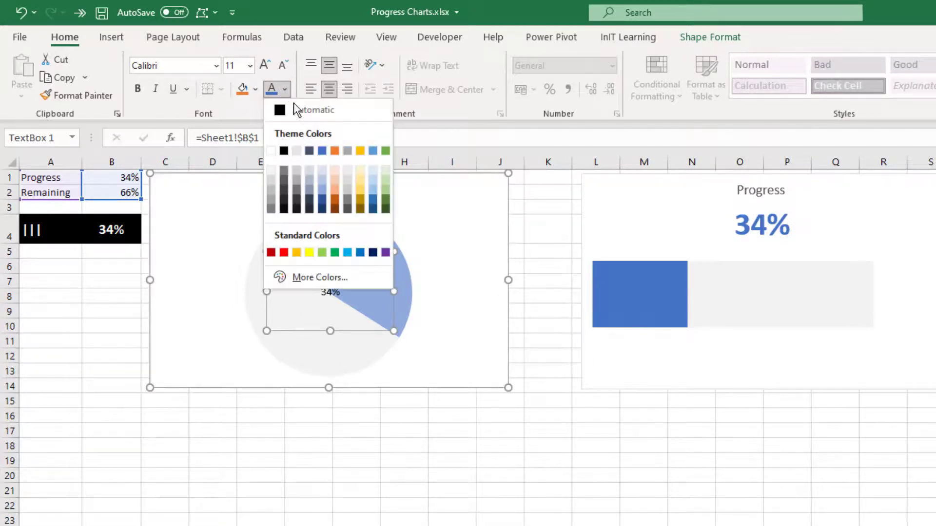
click(373, 251)
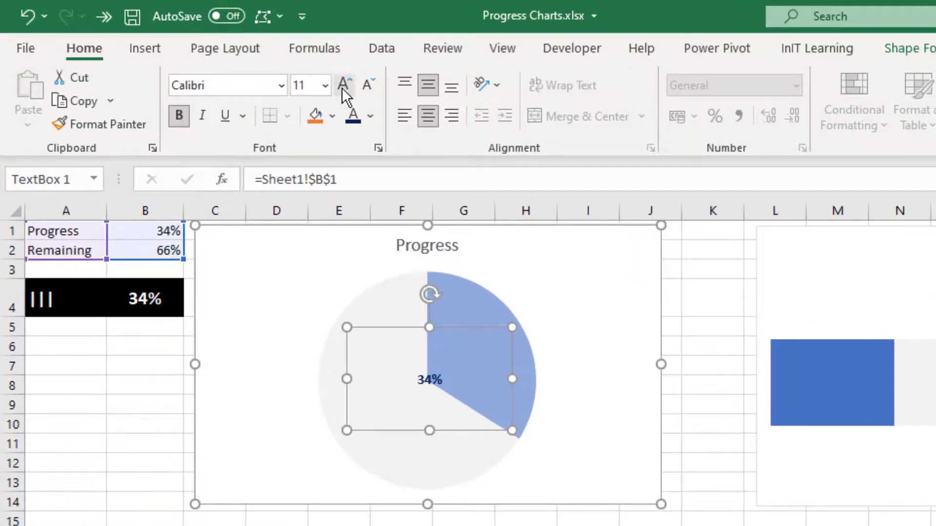
click(341, 87)
click(342, 87)
click(344, 87)
click(343, 87)
click(343, 87)
click(344, 87)
click(343, 87)
click(344, 87)
click(344, 86)
click(344, 86)
click(344, 87)
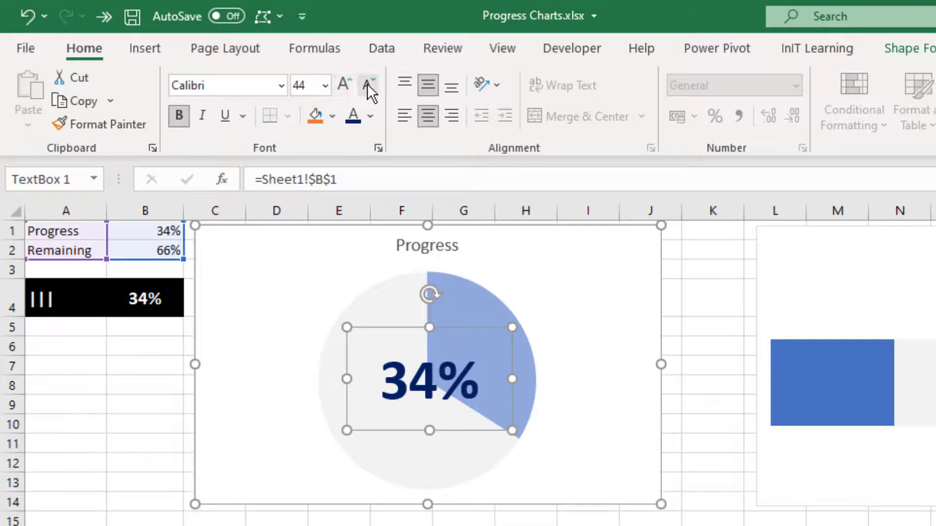
click(367, 84)
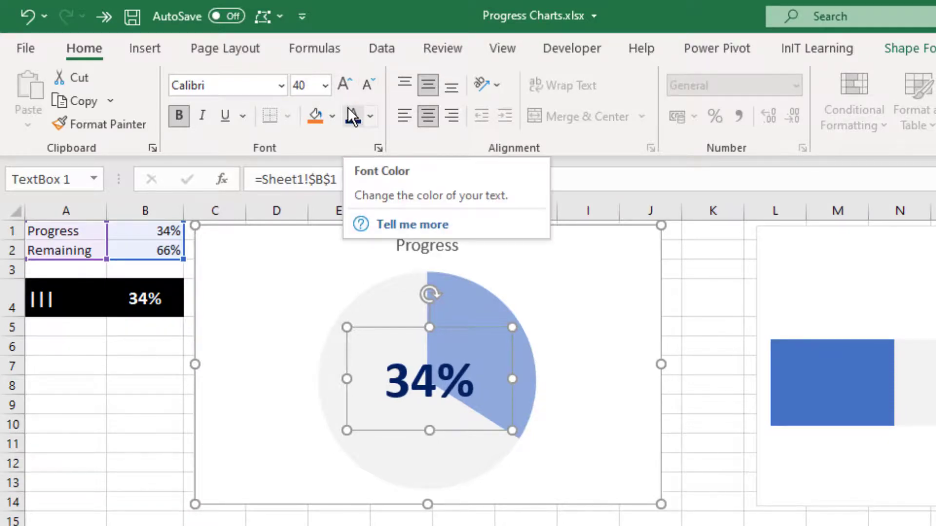
Enter 66 in cell B1 so Remaining drops to 34% and the pie reads 66%.
key(Escape)
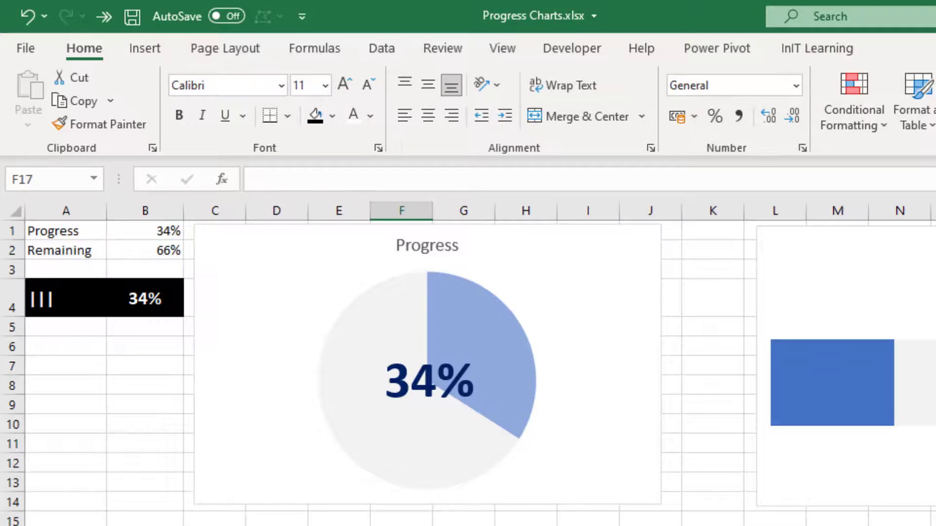
click(145, 230)
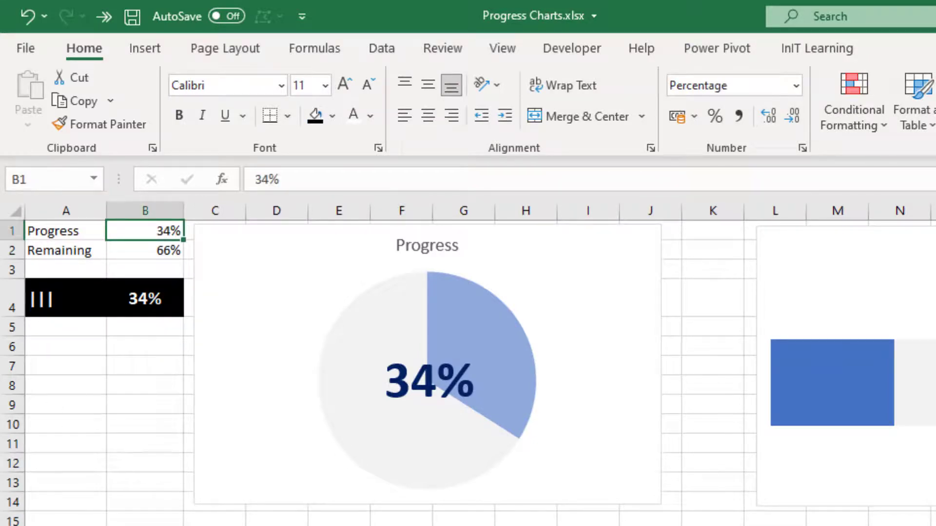
text(66)
key(Return)
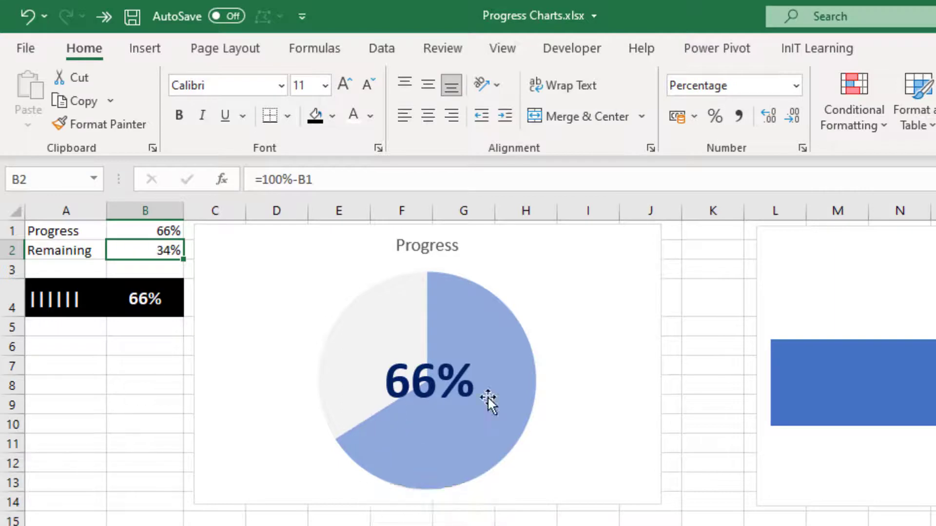
mouse_move(486, 405)
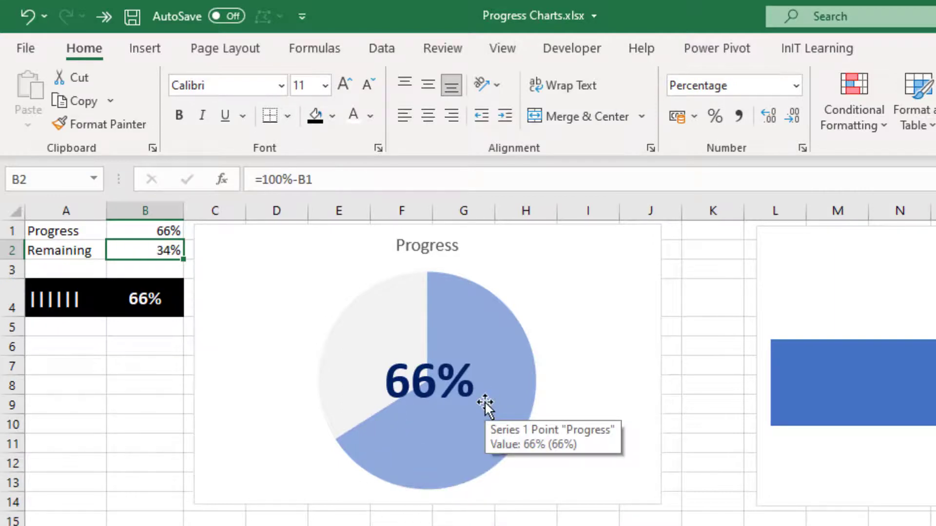
Delete the existing pie chart from the sheet.
click(588, 268)
key(Delete)
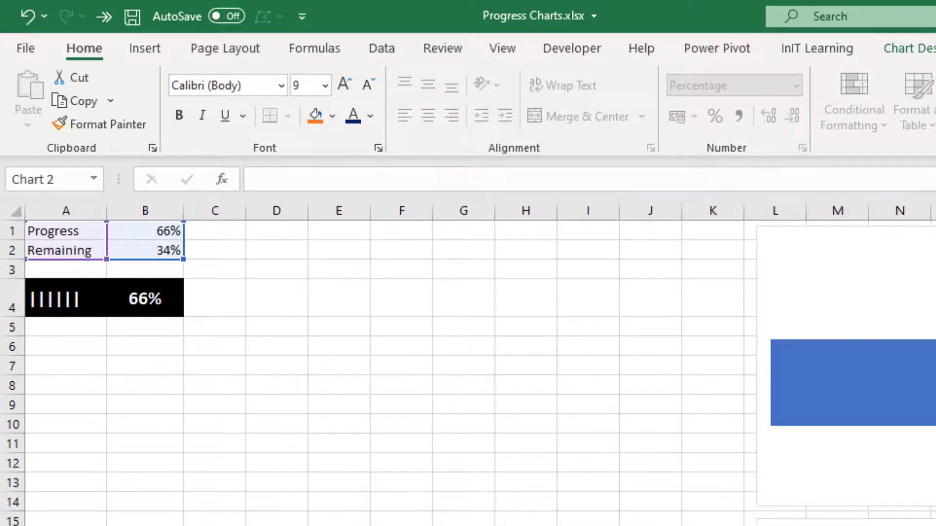
click(155, 50)
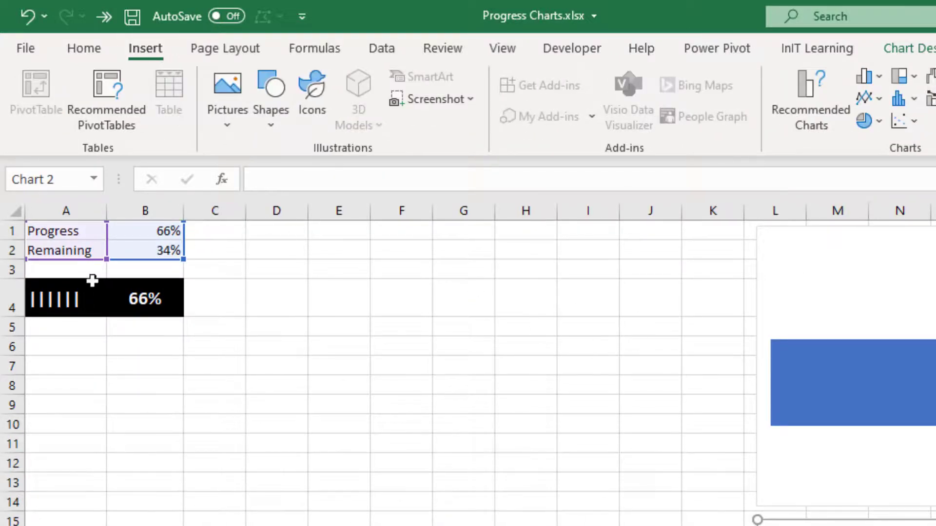
click(305, 300)
Insert a doughnut chart of the Progress/Remaining table A1:B2 and move it over columns C–J.
drag(63, 232, 148, 259)
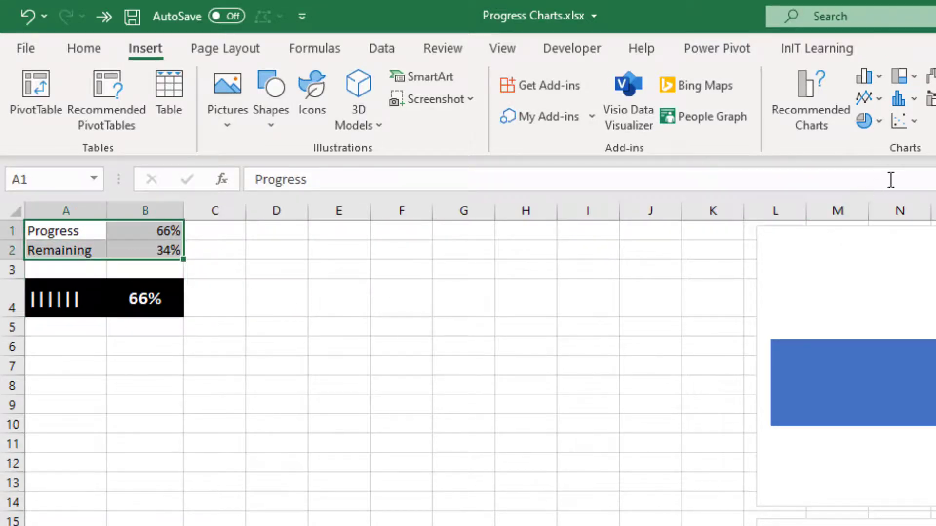
click(870, 120)
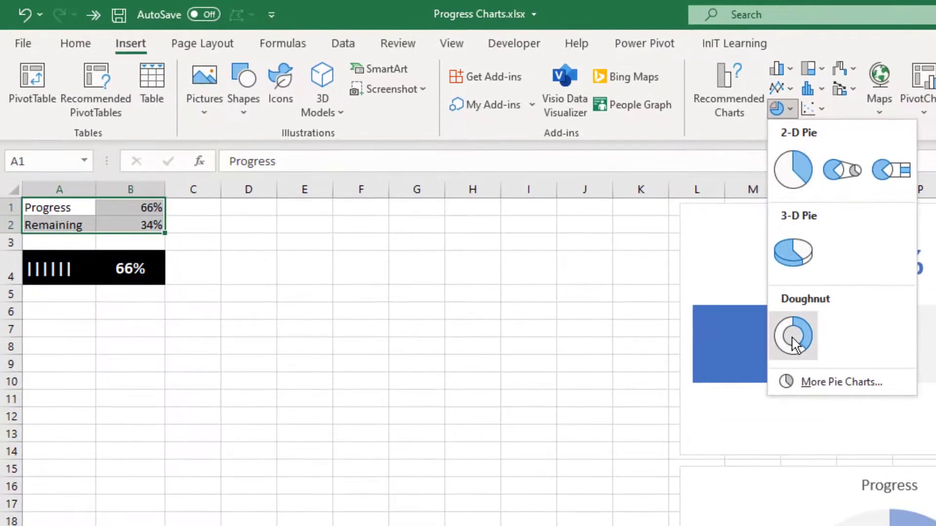
click(859, 363)
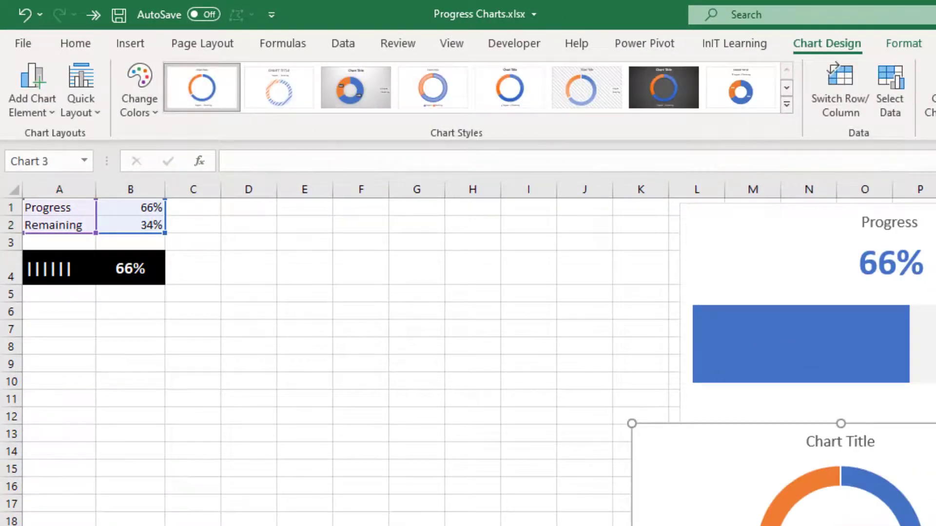
mouse_move(926, 446)
mouse_down()
mouse_move(551, 320)
mouse_move(551, 226)
mouse_up()
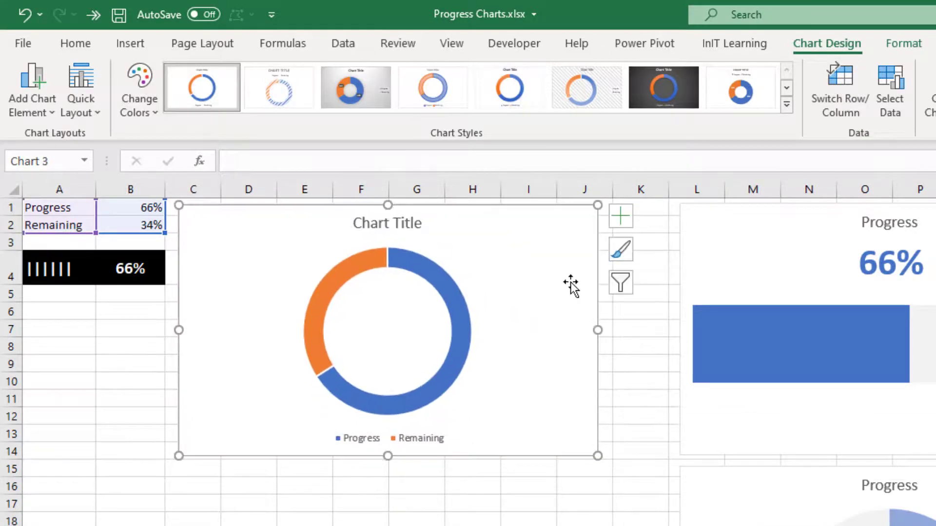
click(403, 439)
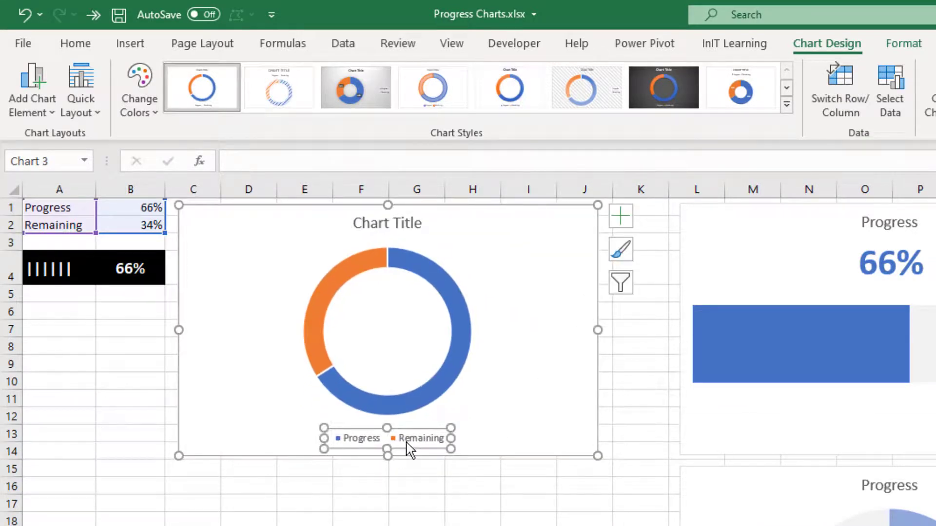
Delete the doughnut's legend and change the chart title to 'Progress'.
key(Delete)
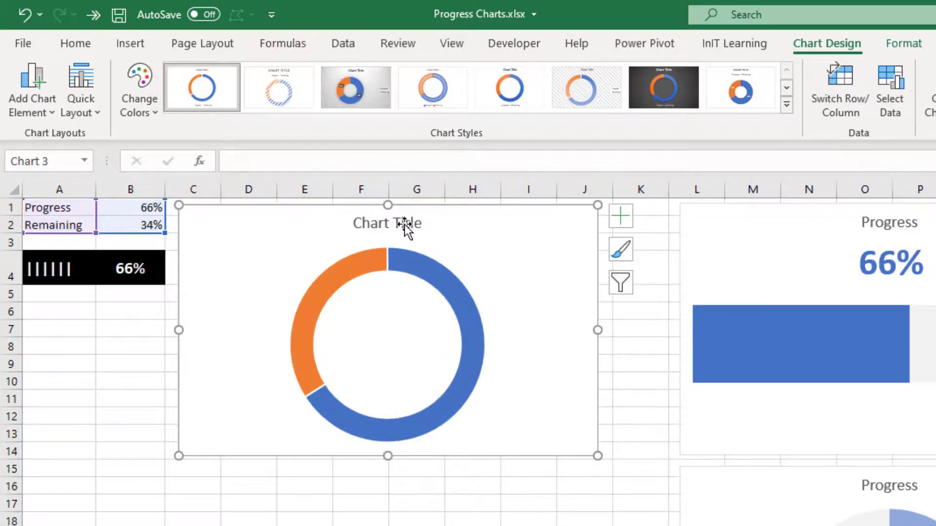
click(404, 224)
click(326, 163)
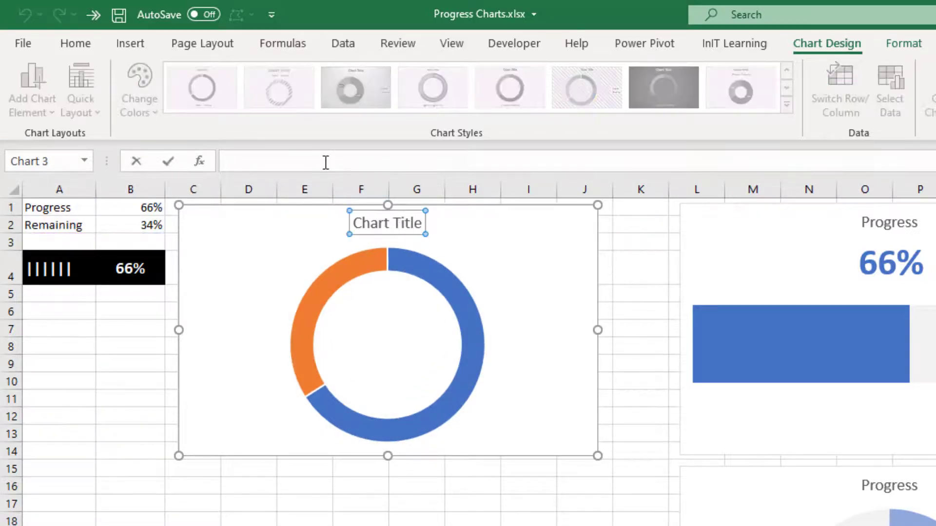
text(Progress)
key(Return)
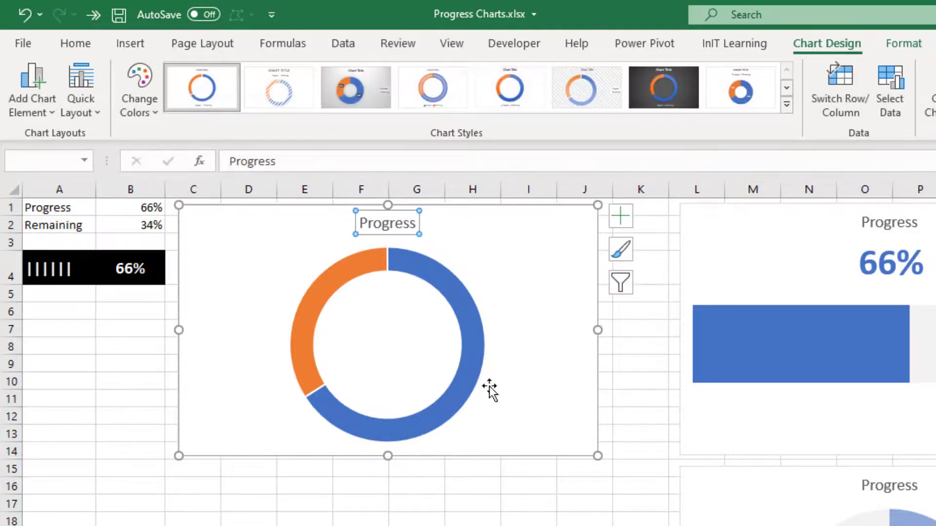
click(351, 274)
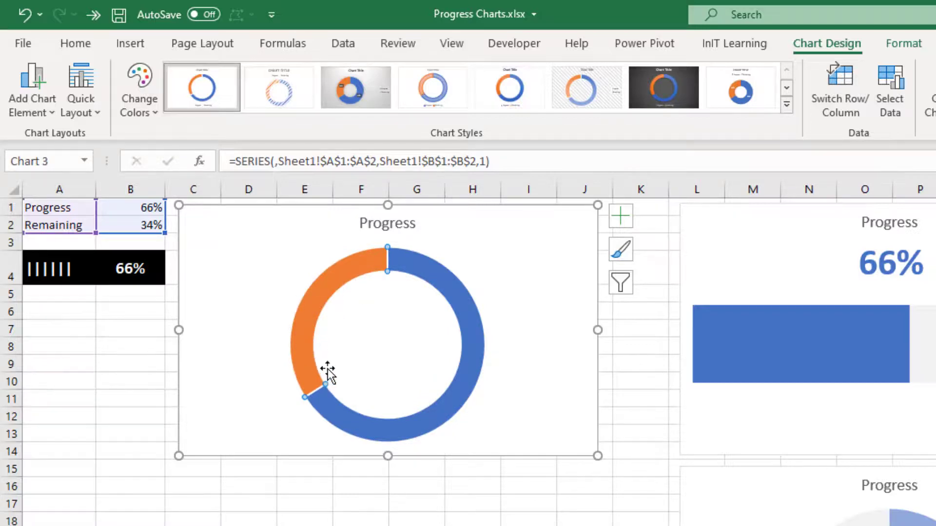
Give the orange Remaining slice a light grey solid fill with no border.
right_click(325, 285)
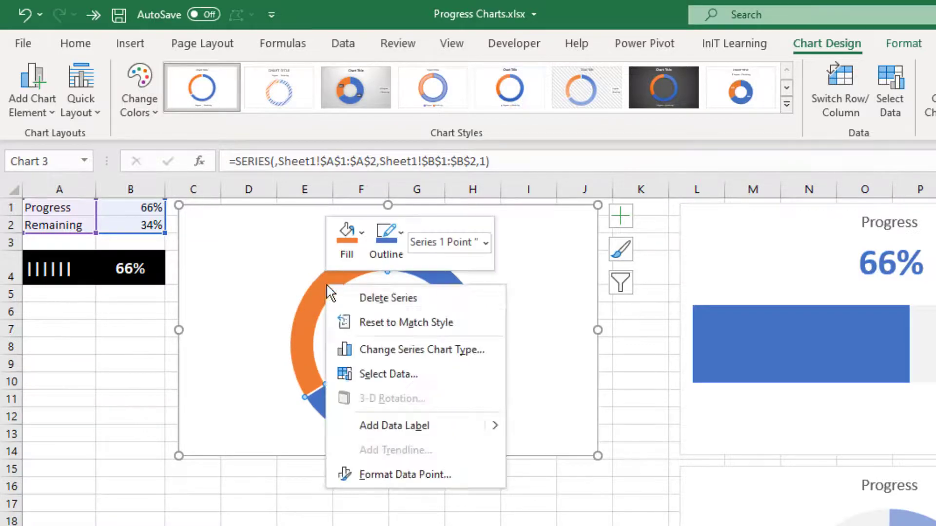
click(418, 475)
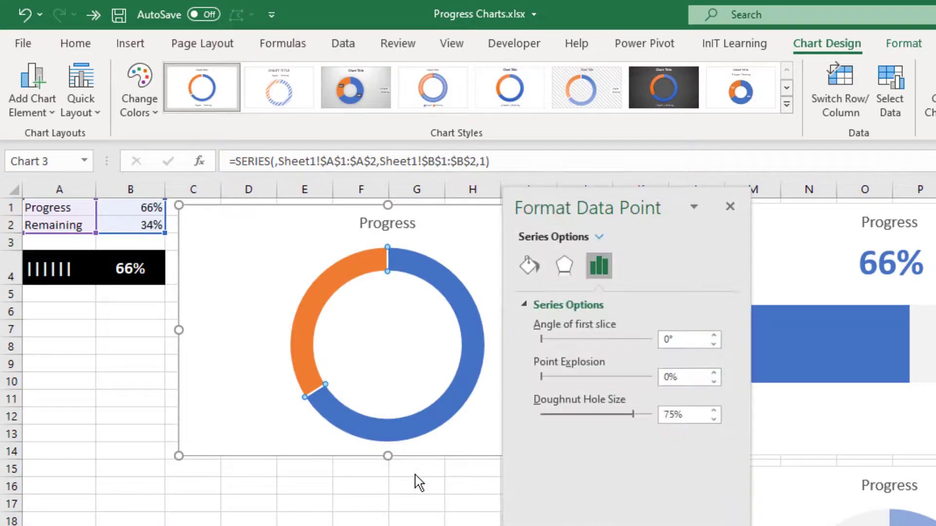
click(529, 265)
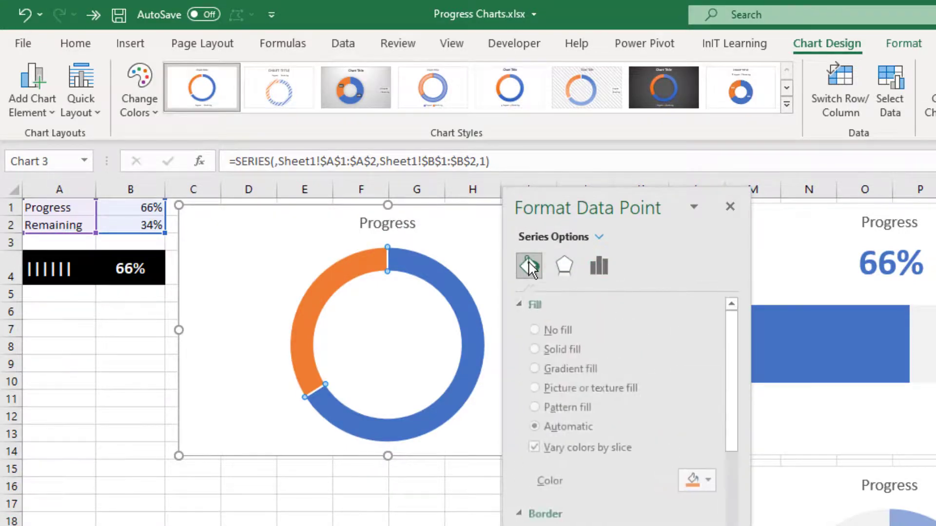
click(545, 350)
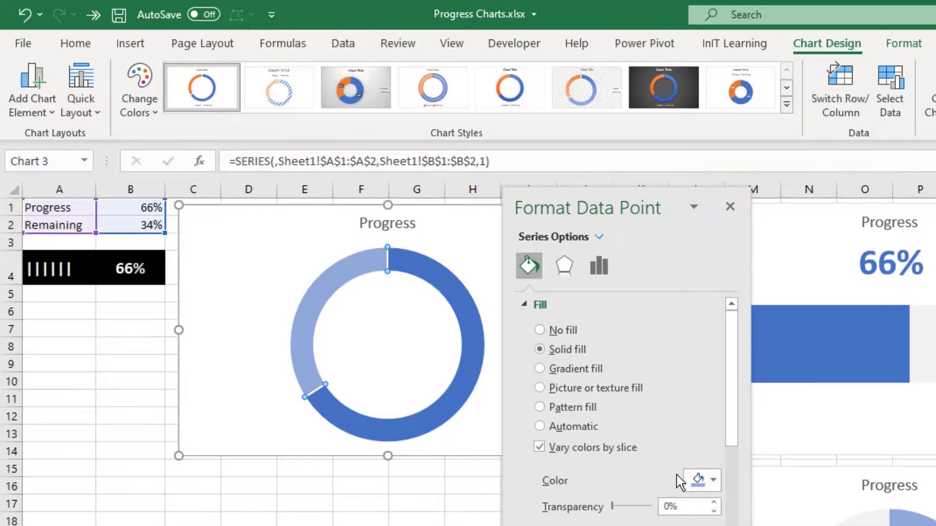
click(713, 481)
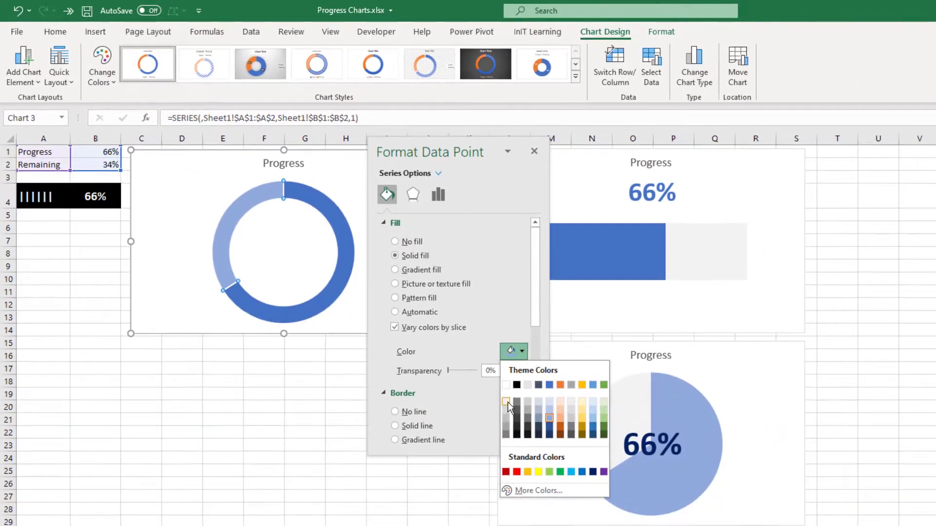
click(506, 402)
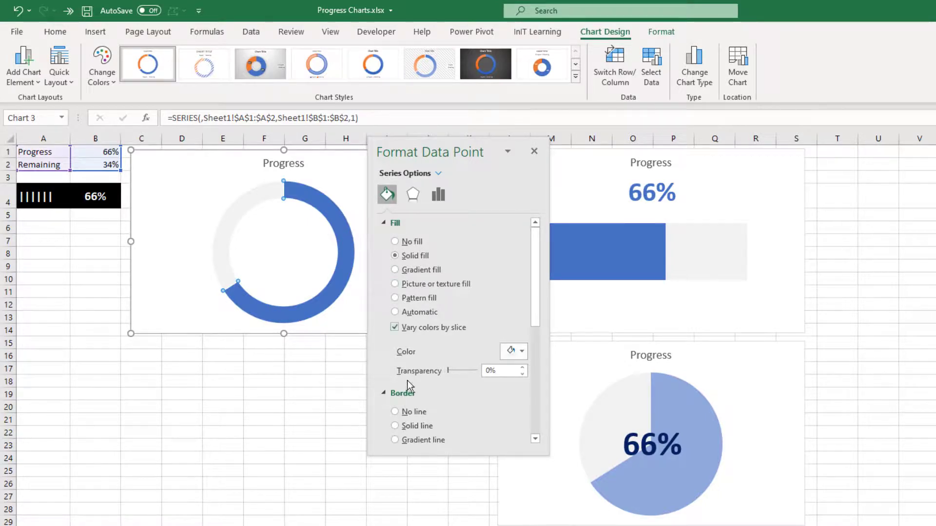
click(395, 412)
Give the blue Progress slice a dark green solid fill.
click(342, 268)
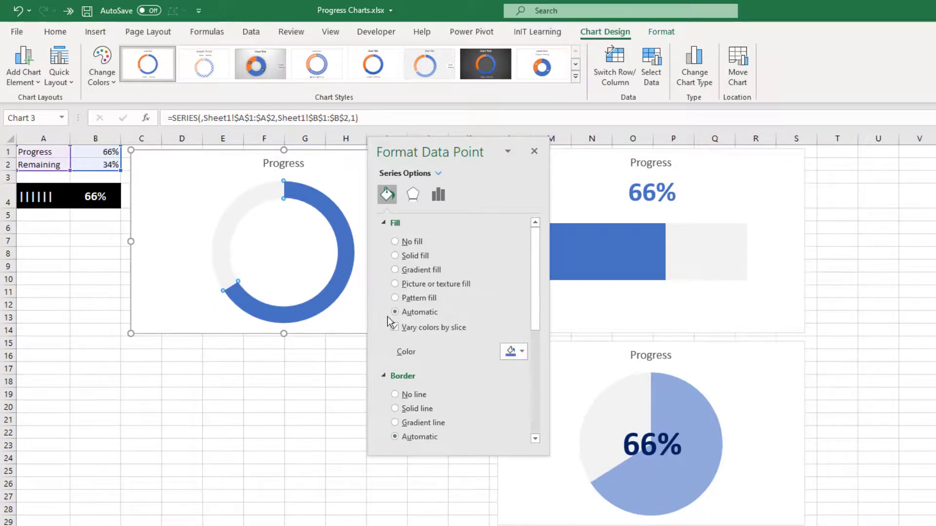
click(395, 255)
click(522, 352)
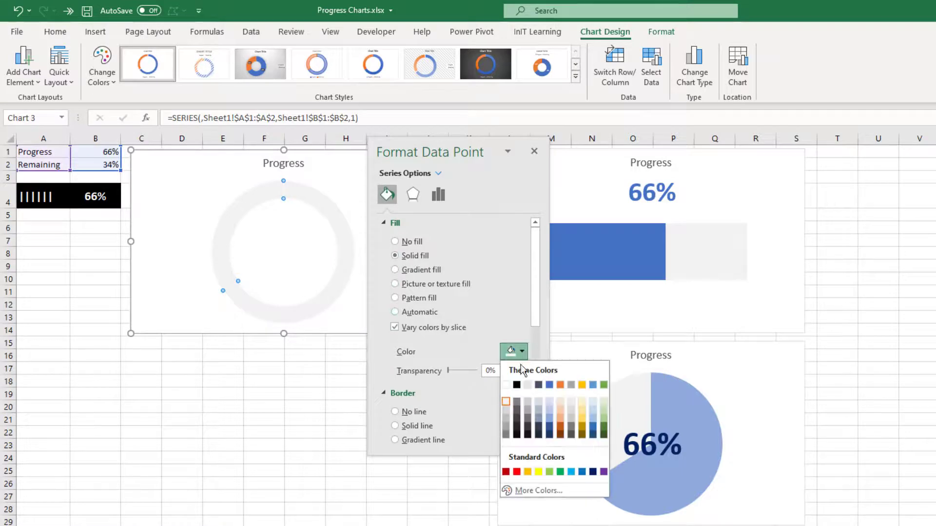
click(605, 427)
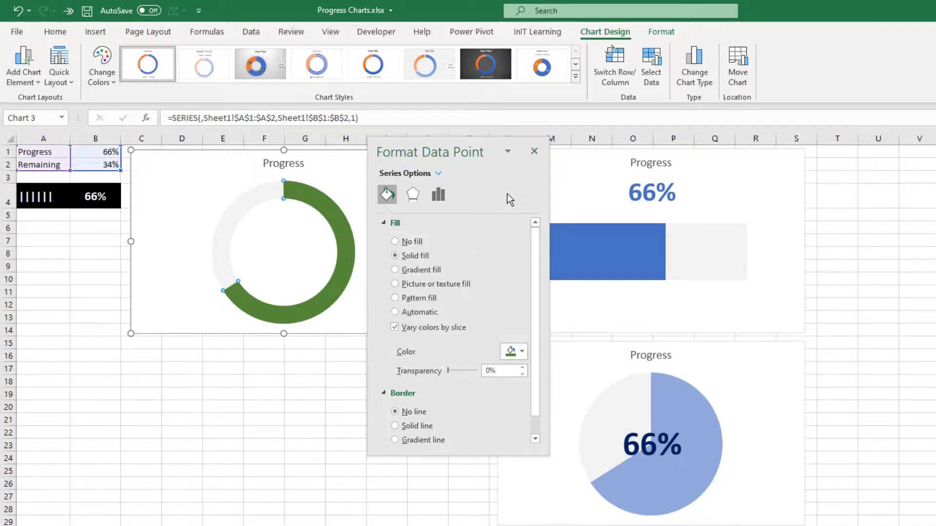
click(534, 152)
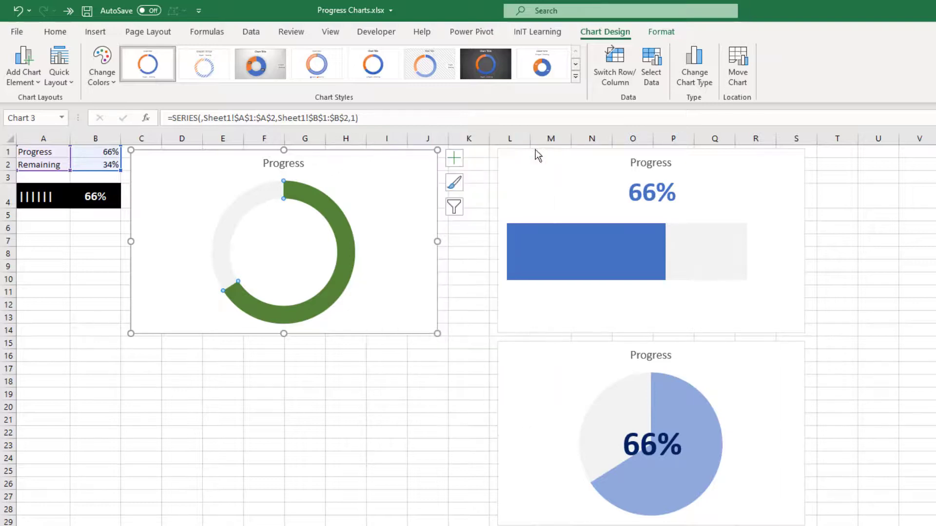
Draw a text box in the donut's centre linked to cell B1 with =B1, showing 66%.
click(410, 335)
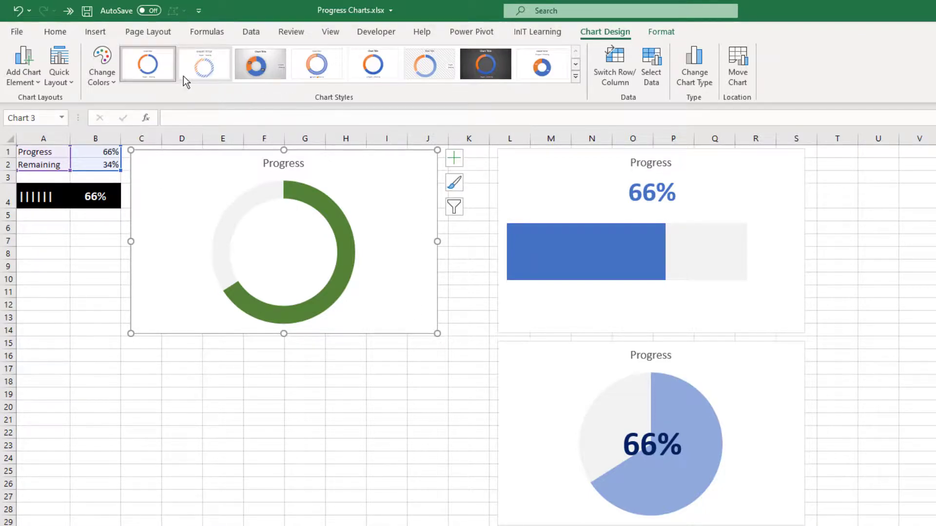
click(95, 30)
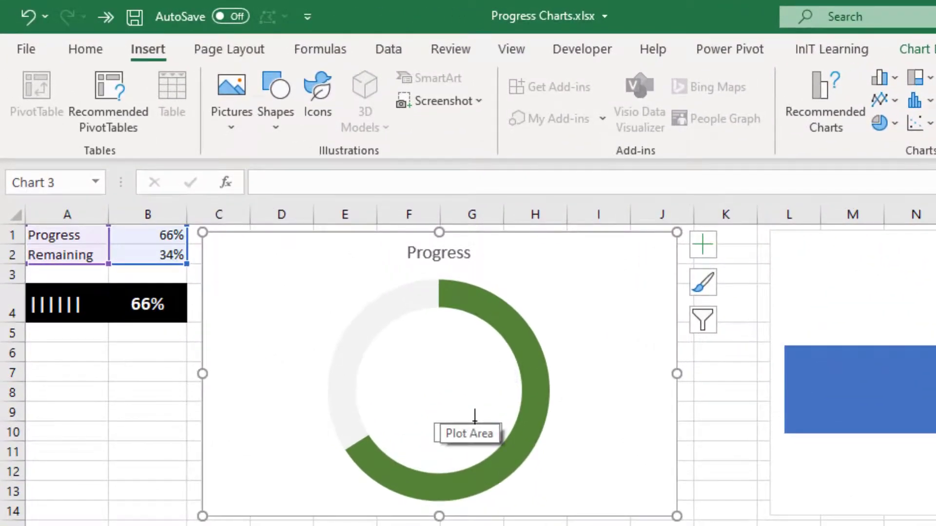
drag(380, 338, 508, 426)
click(357, 182)
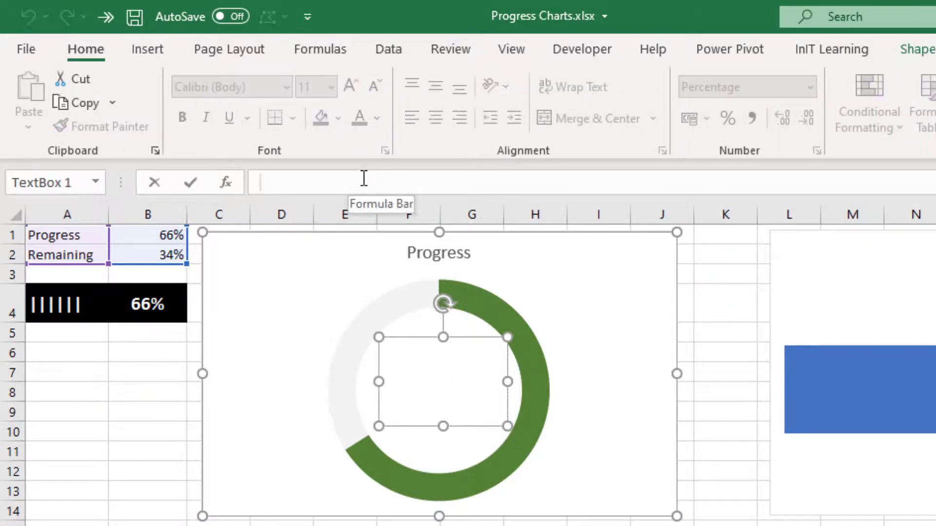
text(=)
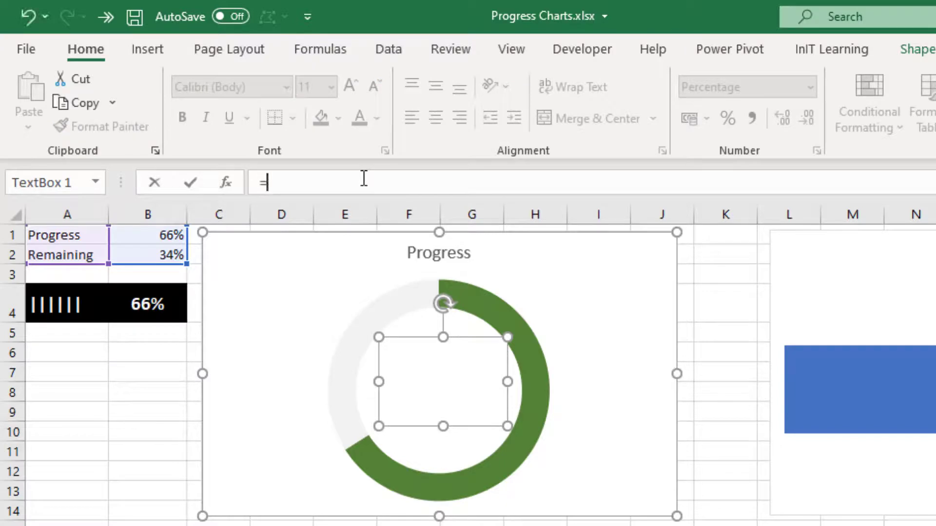
click(165, 232)
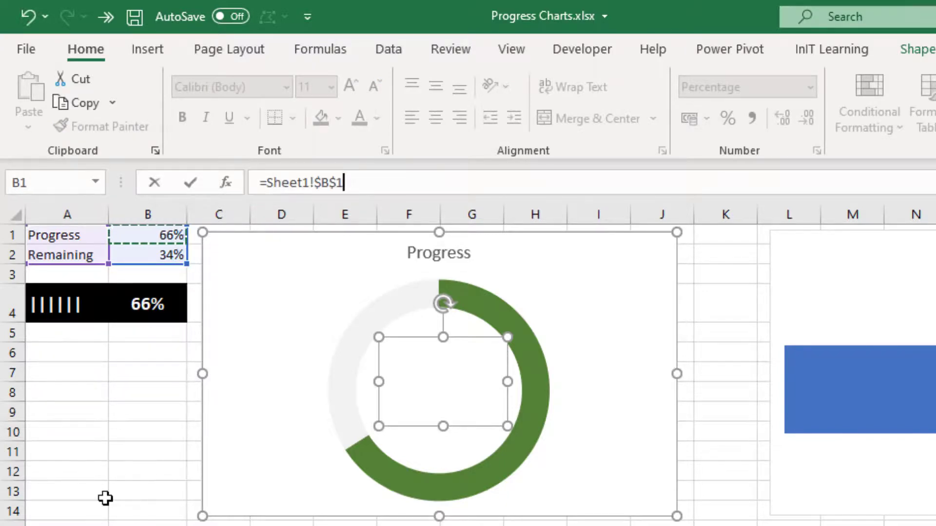
key(Return)
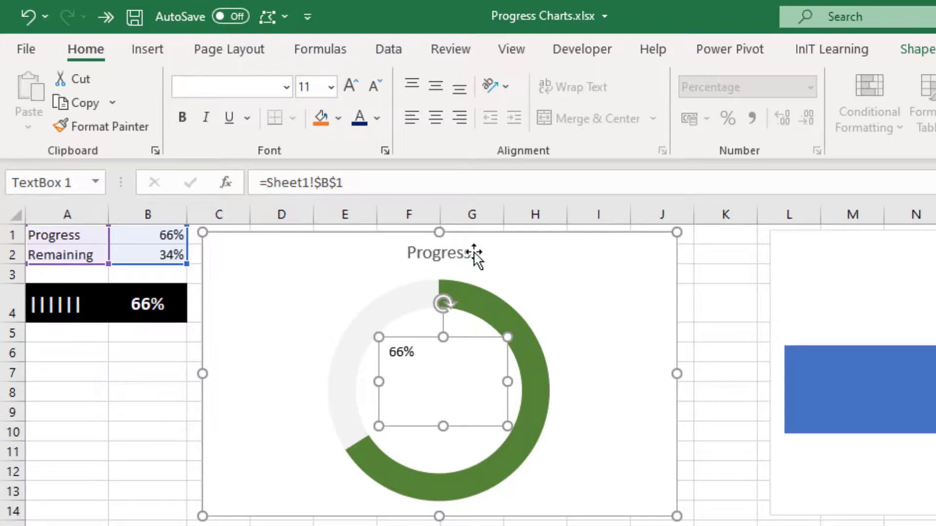
Centre the 66% label horizontally and vertically, colour it green and enlarge it to size 32.
click(438, 115)
click(441, 89)
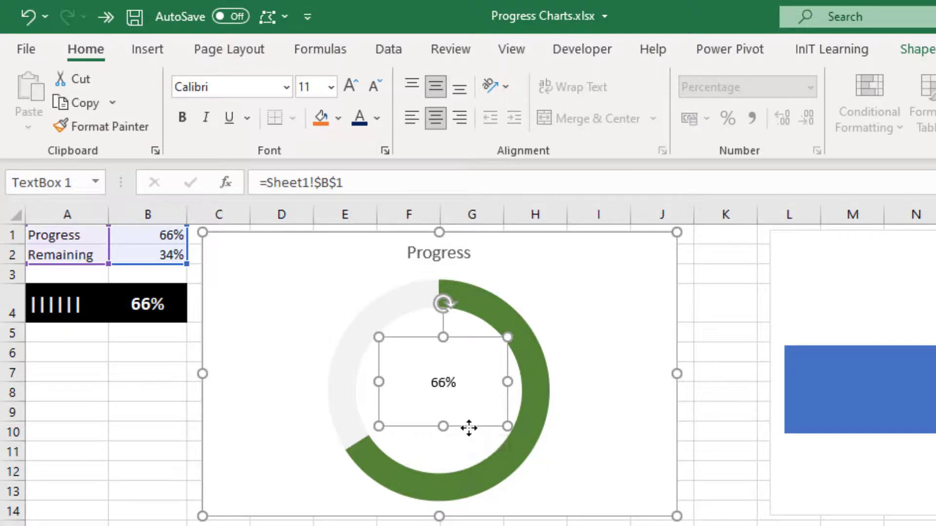
drag(469, 429, 465, 432)
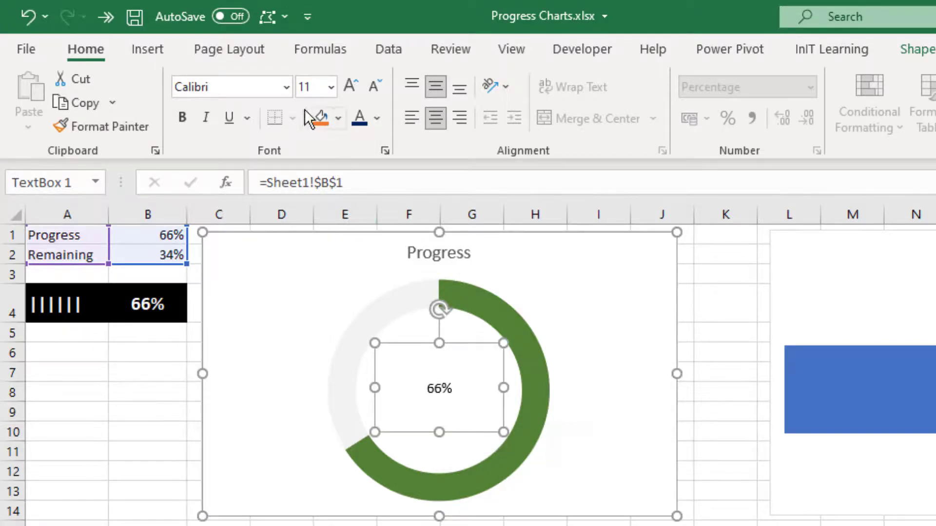
click(376, 119)
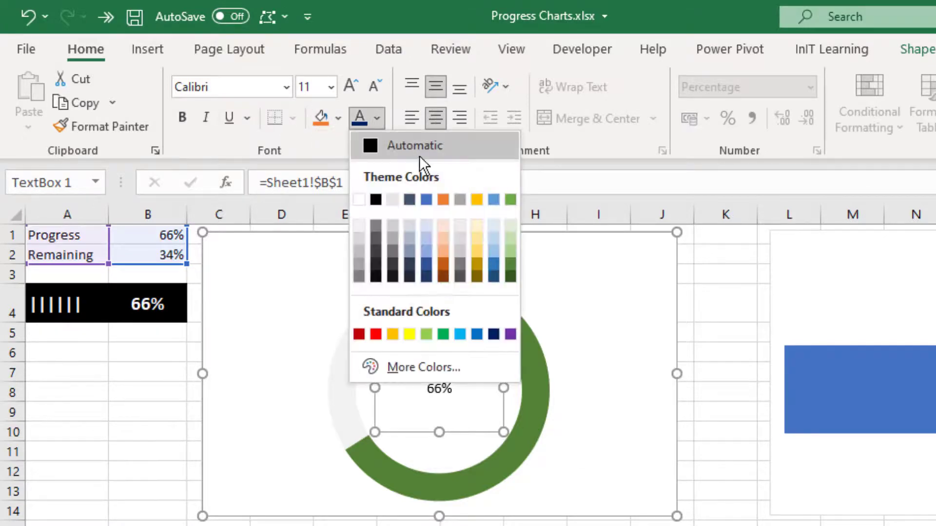
click(509, 273)
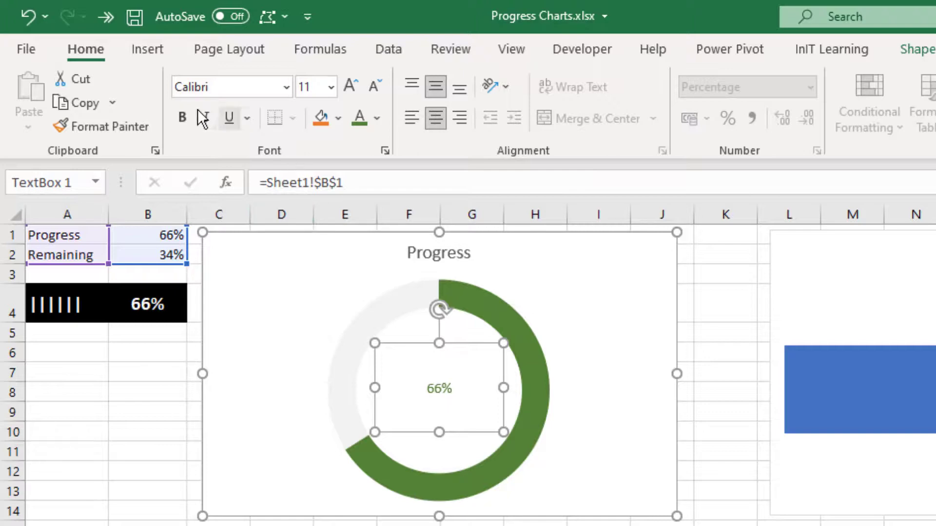
click(352, 88)
click(352, 88)
click(352, 89)
click(351, 90)
click(351, 90)
click(351, 89)
click(351, 90)
click(351, 90)
click(351, 90)
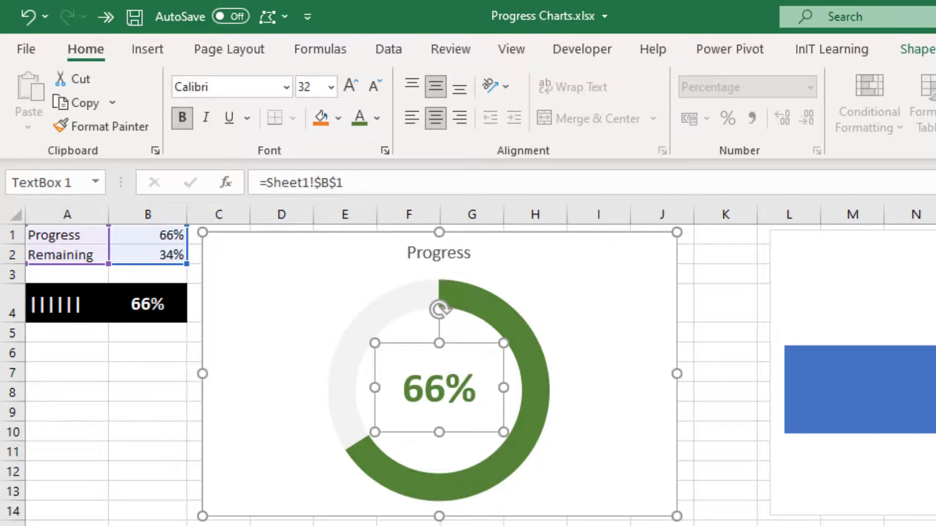
key(Escape)
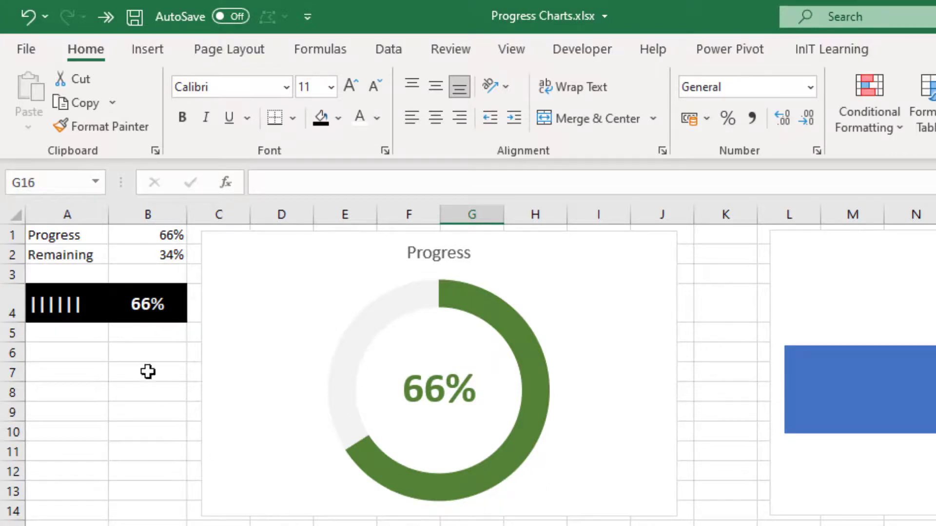
Enter 75 in B1 so Progress reads 75% and Remaining 25%.
click(159, 238)
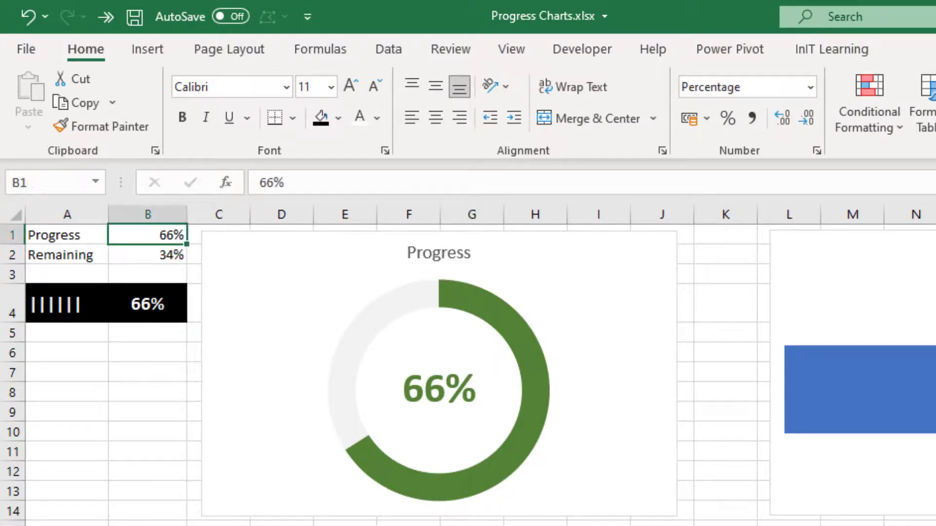
text(75)
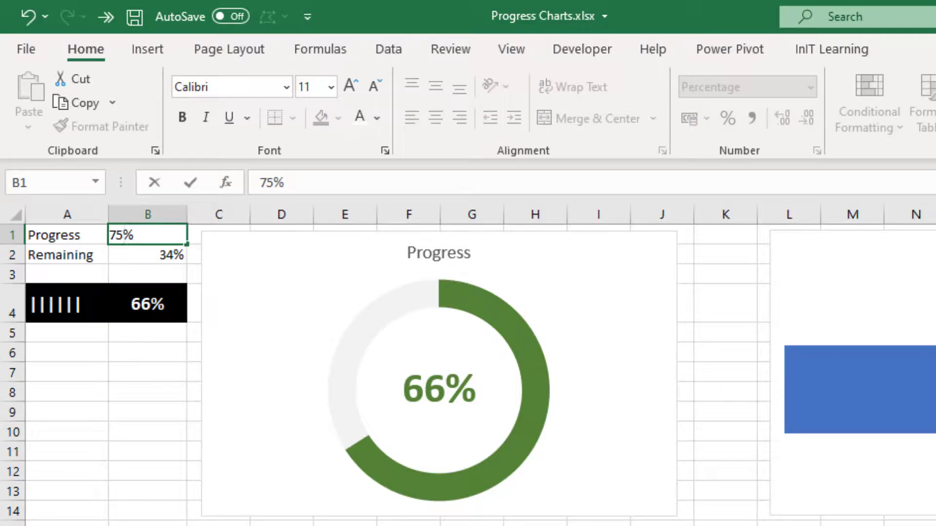
key(Return)
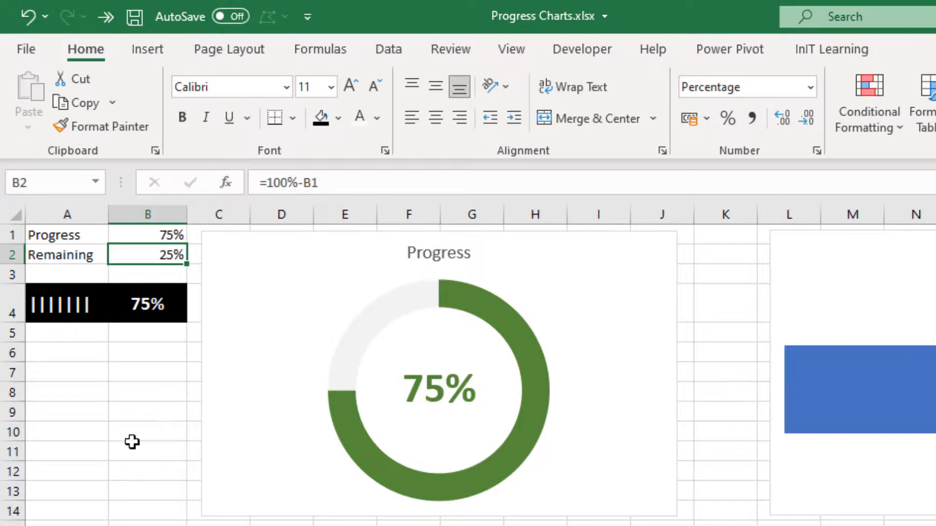
Add Project and Completed headings in A6:B6 and fill Task 1 through Task 14 down column A.
click(57, 352)
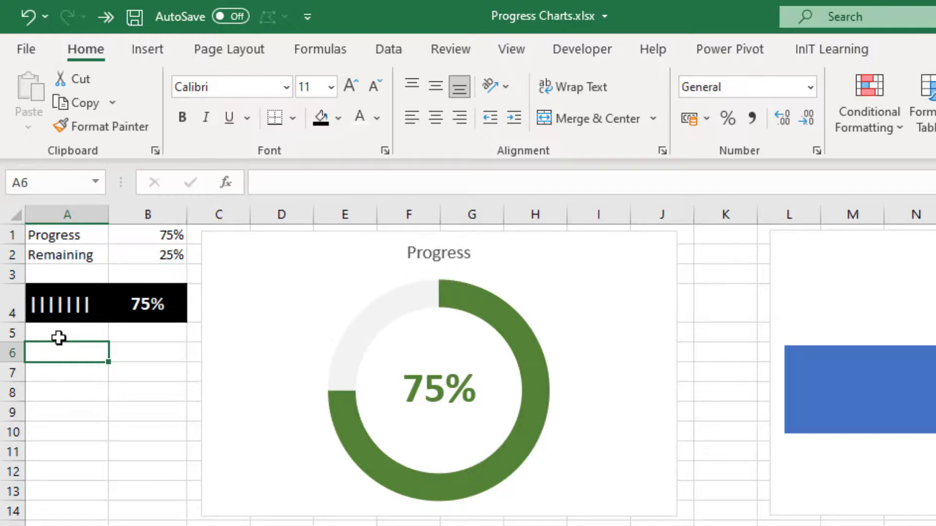
text(Pro)
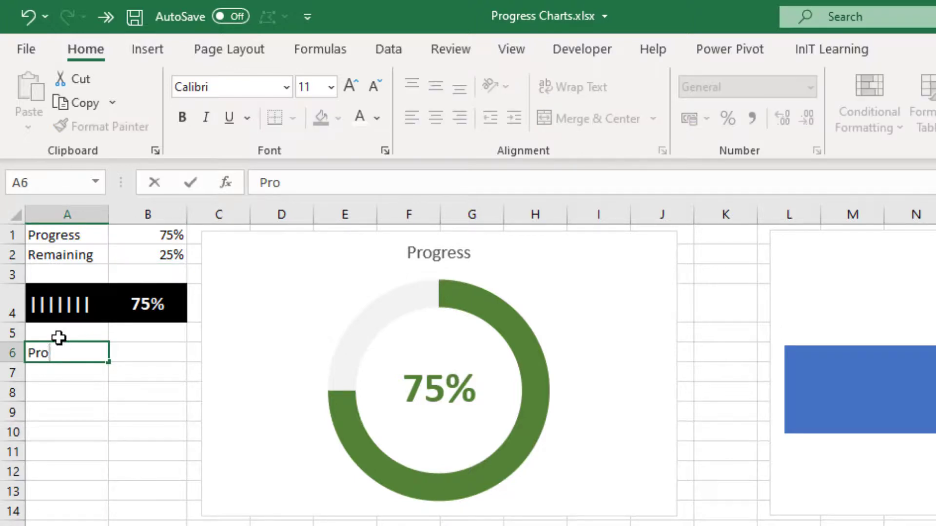
text(ject)
key(Tab)
text(Com)
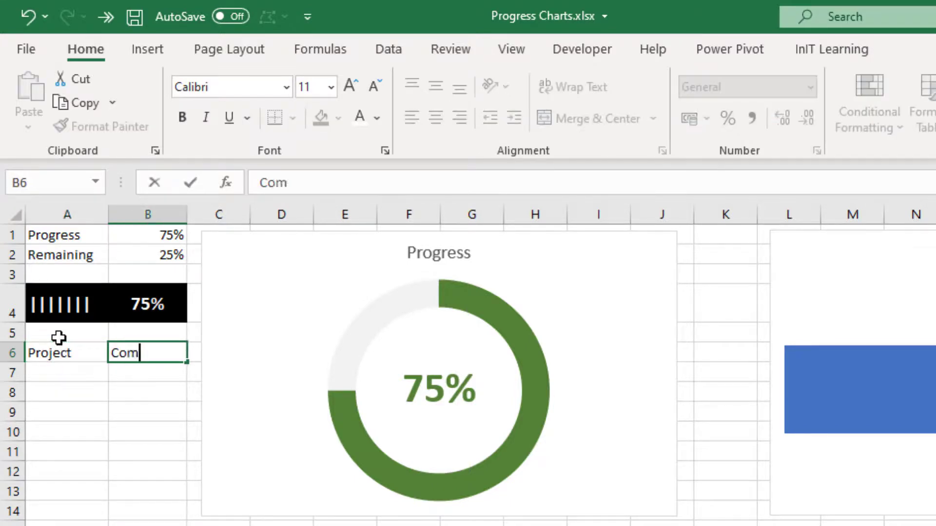
text(pleted)
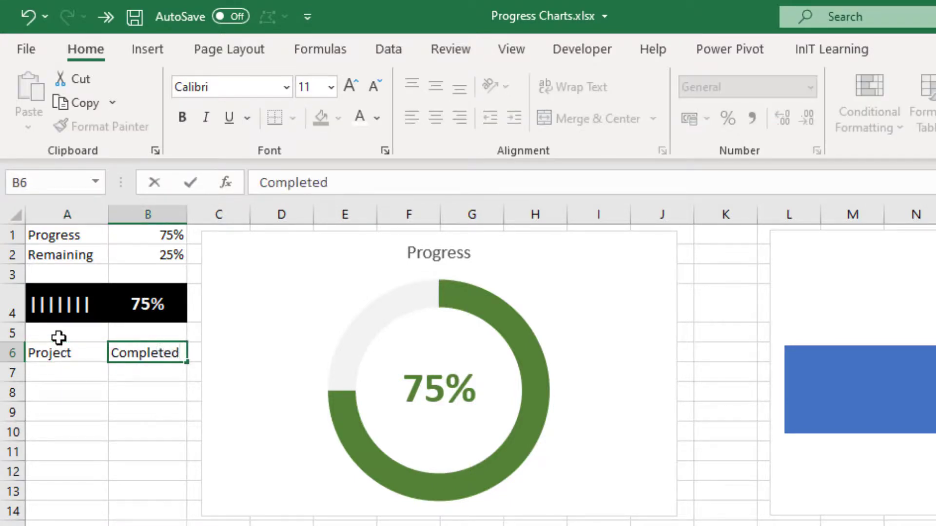
key(Return)
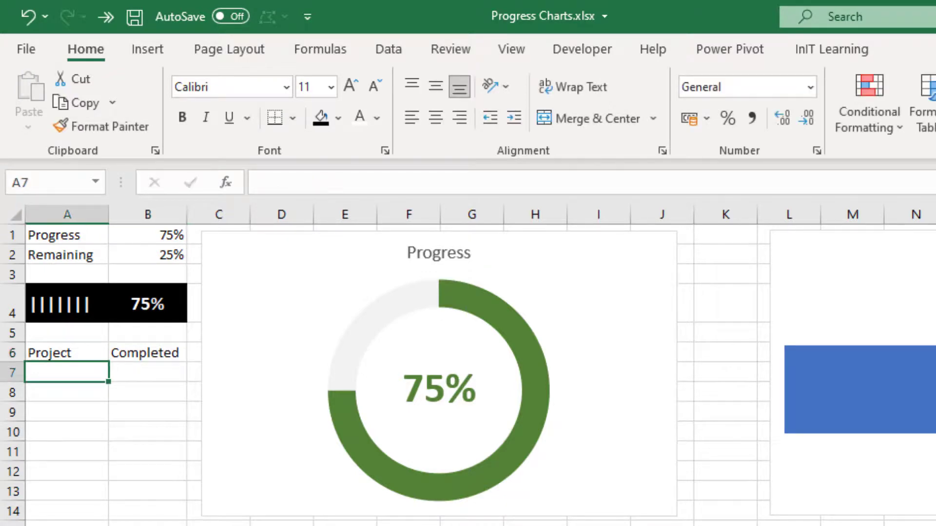
text(Task 1)
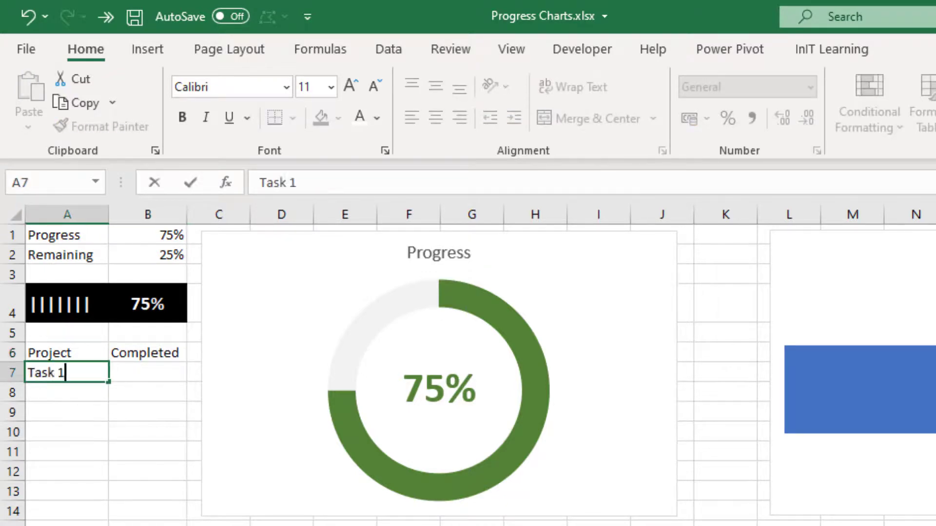
key(Return)
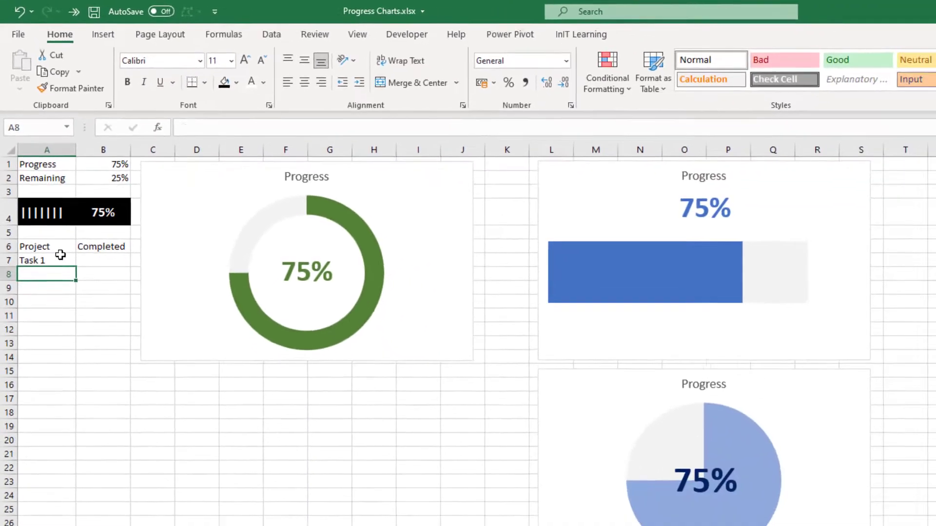
click(73, 333)
drag(75, 265, 70, 436)
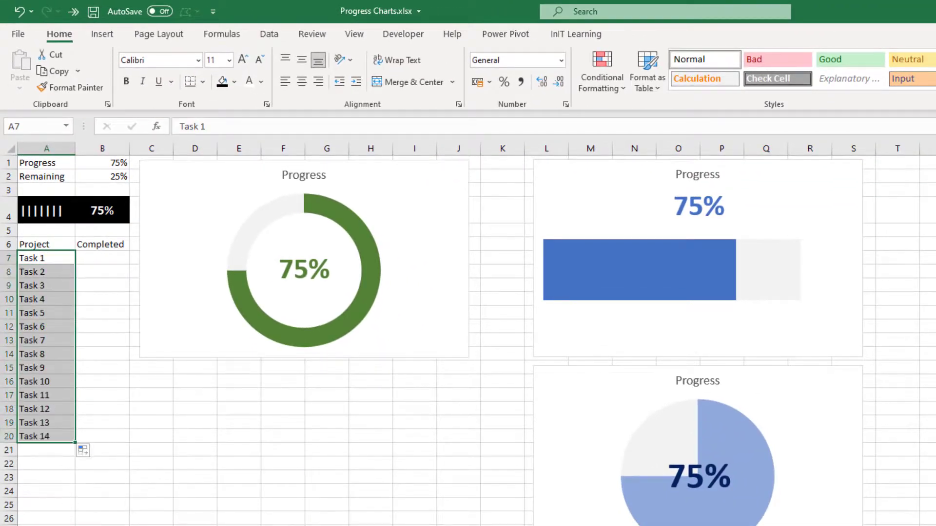
Enter y in B7:B13 for Tasks 1–7 and centre those entries.
click(108, 257)
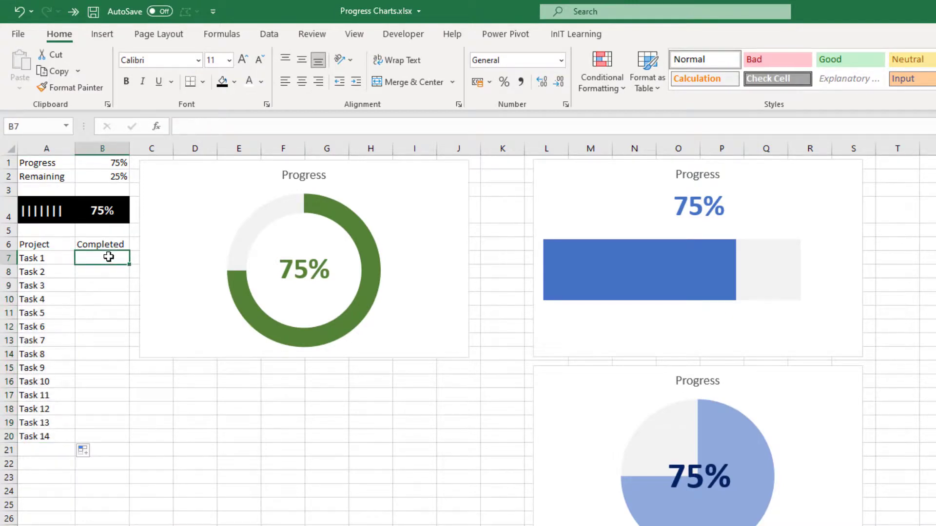
text(y)
key(Return)
text(y)
key(Return)
text(y)
key(Return)
text(y)
key(Return)
text(y)
key(Return)
text(y)
key(Return)
text(y)
key(Return)
drag(83, 257, 117, 342)
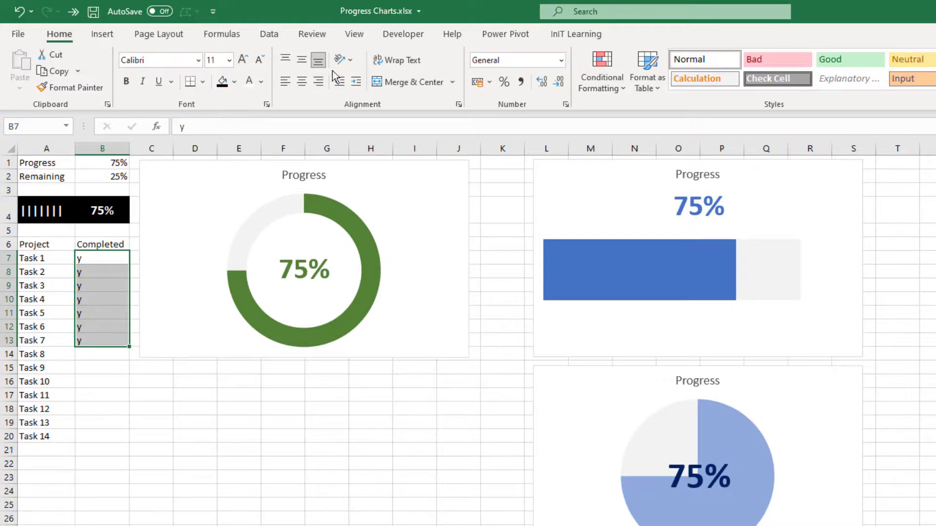
click(302, 81)
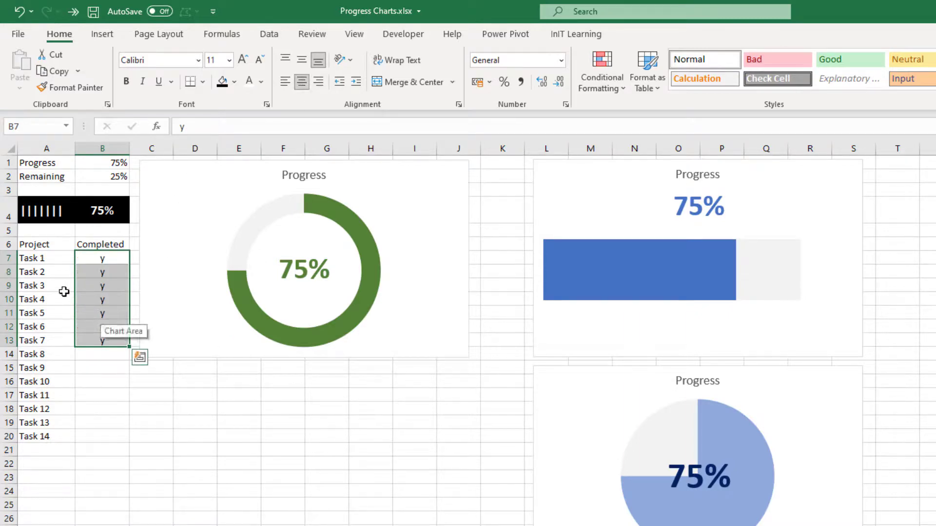
Convert A6:B20 into a table with headers using Ctrl+T.
click(29, 242)
drag(29, 242, 95, 435)
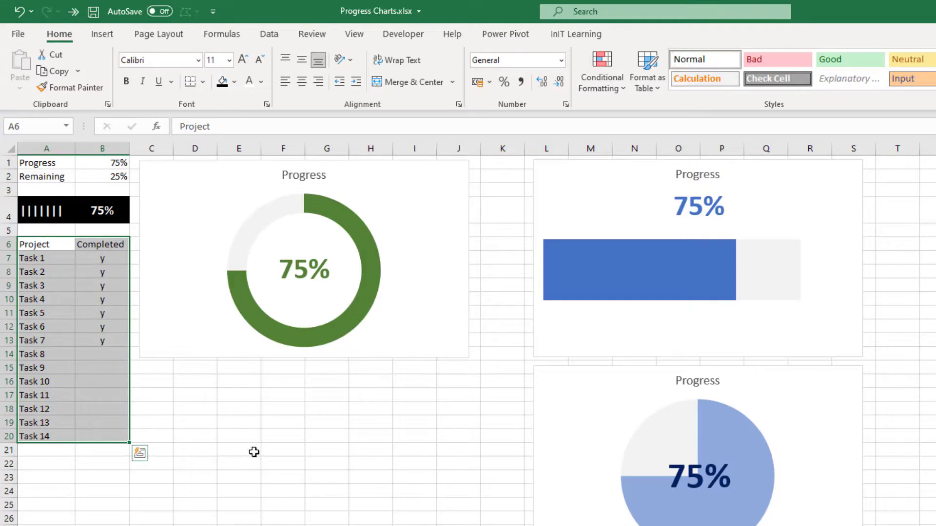
key(ctrl+t)
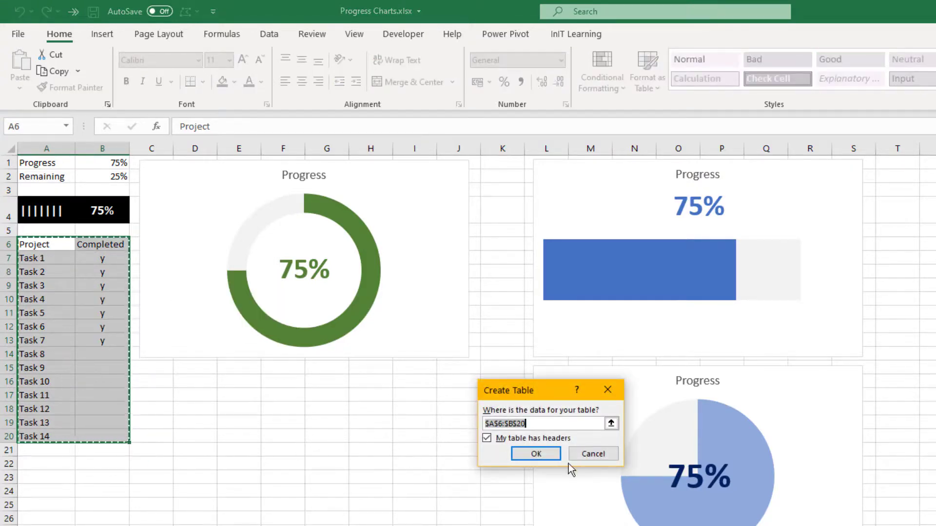
click(537, 455)
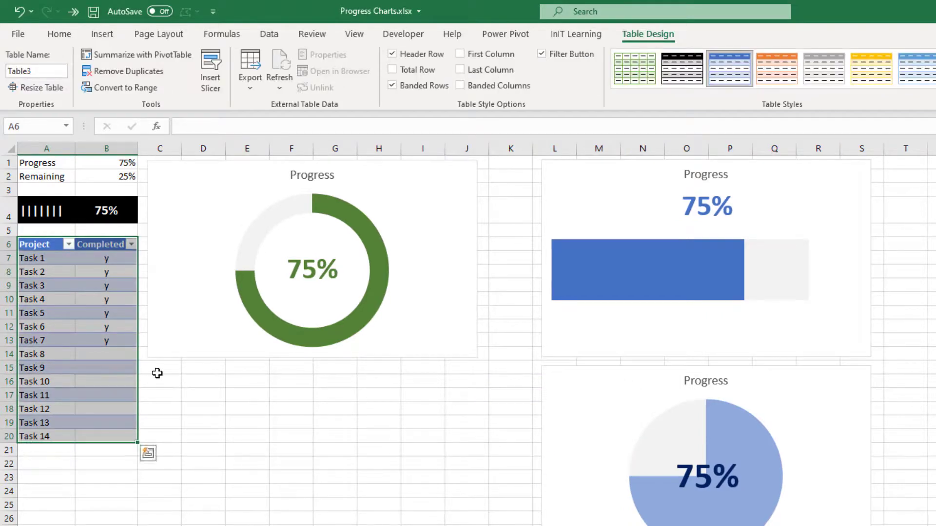
click(91, 391)
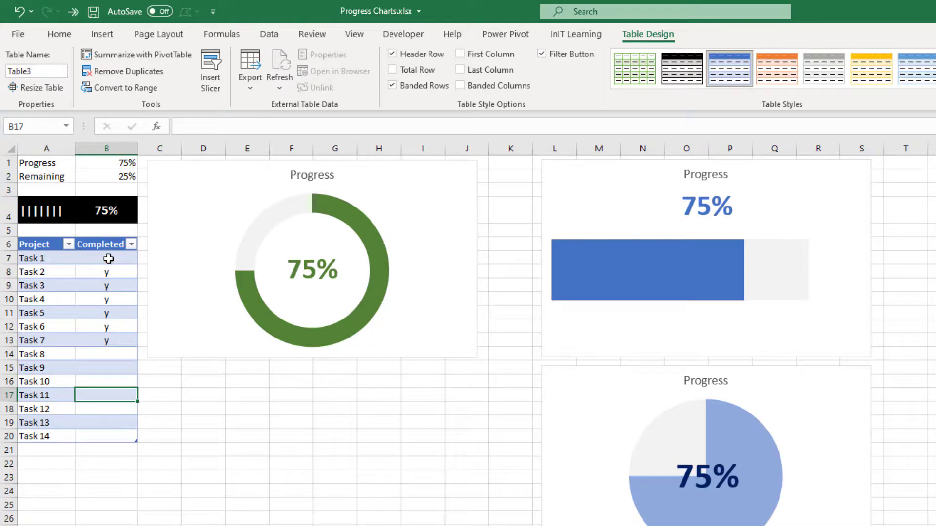
Highlight the Completed and Project columns of Table3 to point them out.
drag(108, 259, 96, 436)
drag(42, 258, 43, 435)
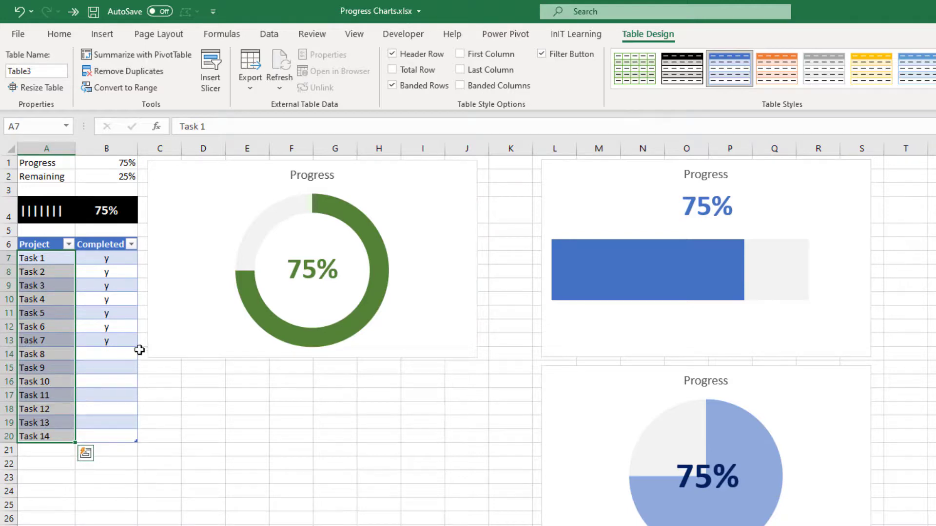
drag(115, 257, 90, 440)
drag(40, 258, 33, 433)
click(108, 258)
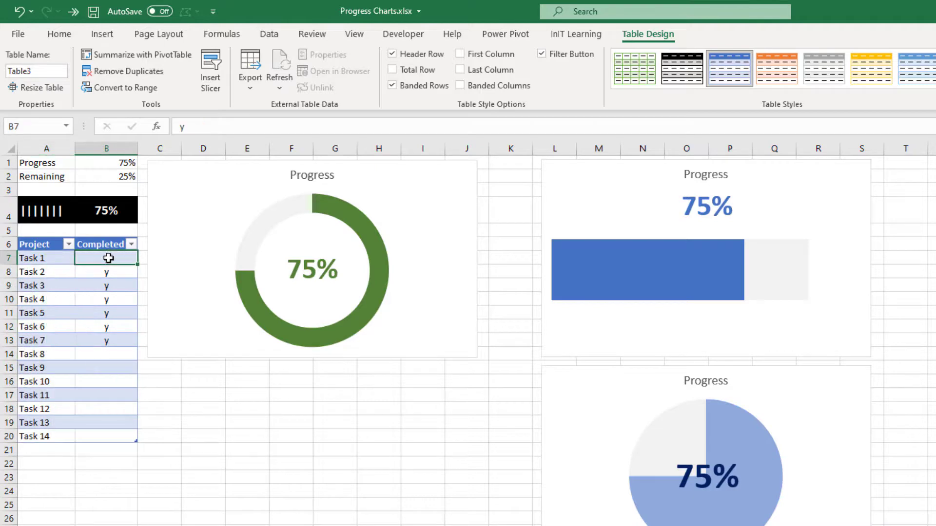
Enter =COUNTA(Table3[Completed])/COUNTA(Table3[Project]) in B1, giving 50% progress.
click(117, 162)
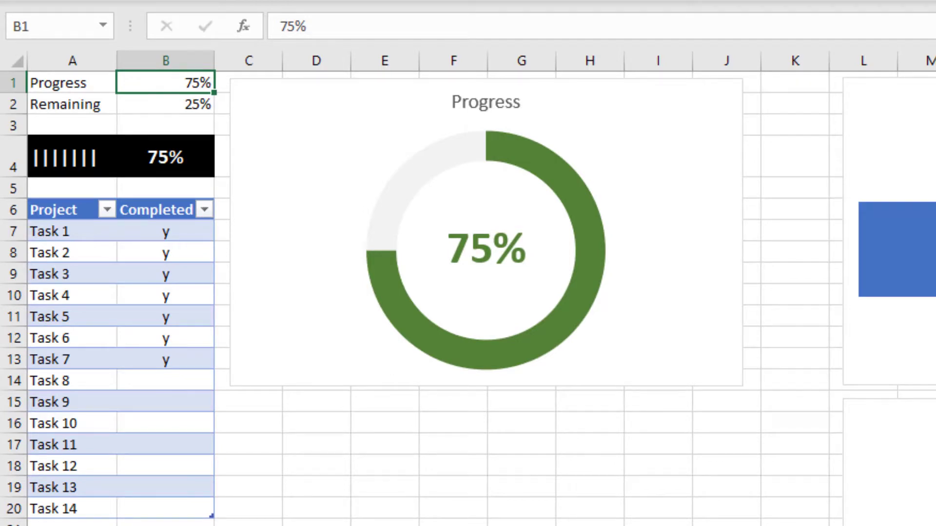
text(=)
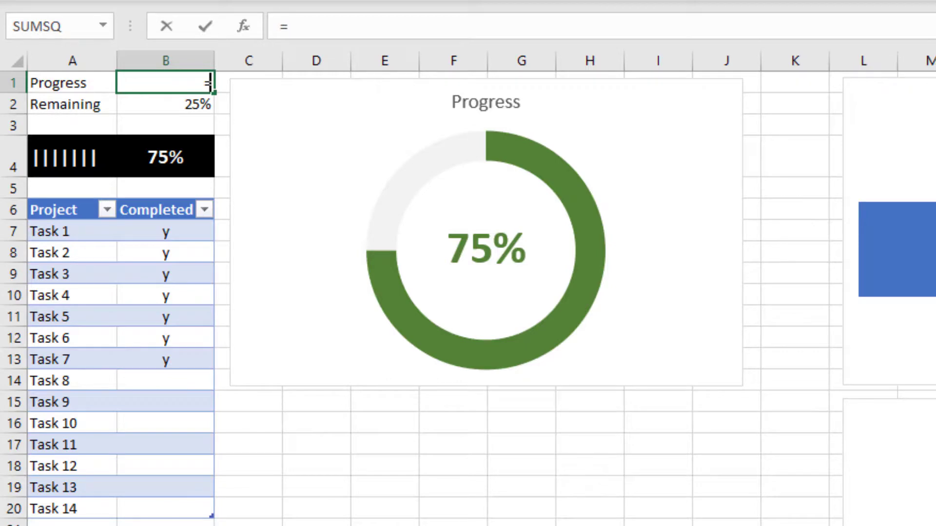
text(count)
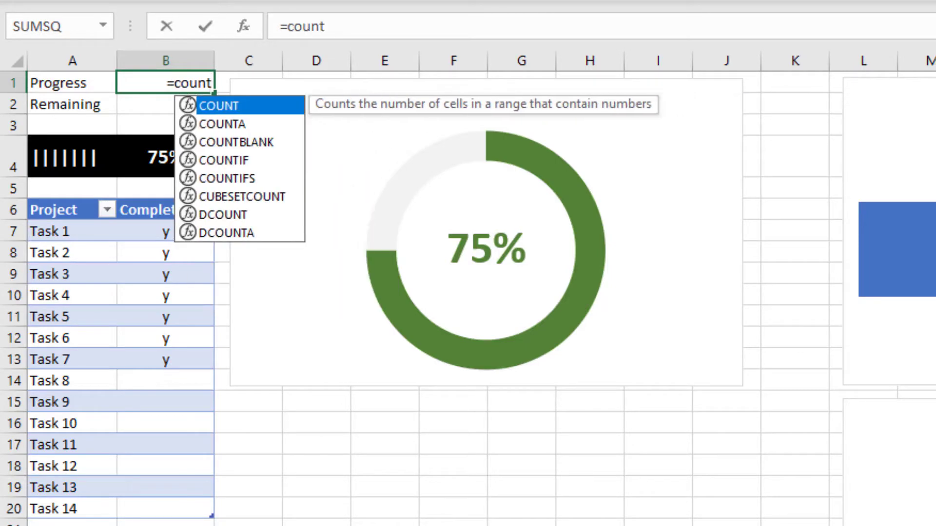
text(a)
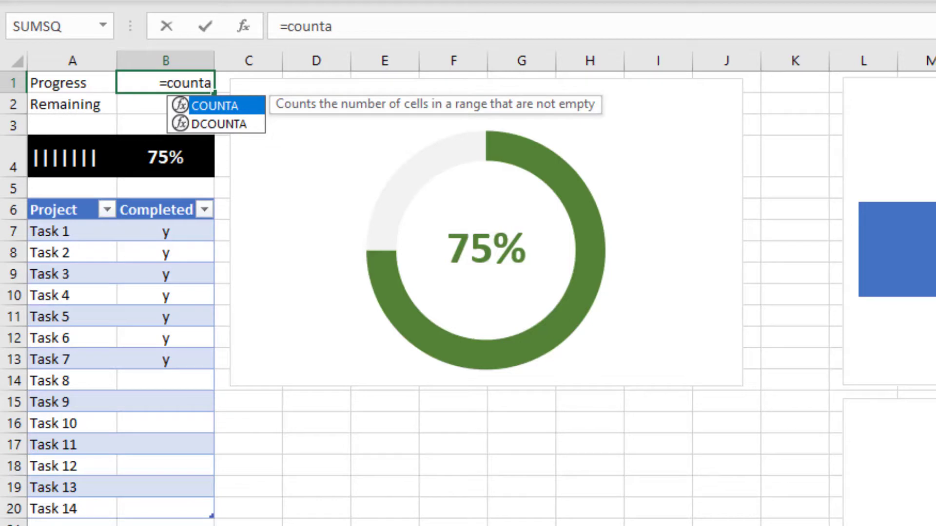
key(Tab)
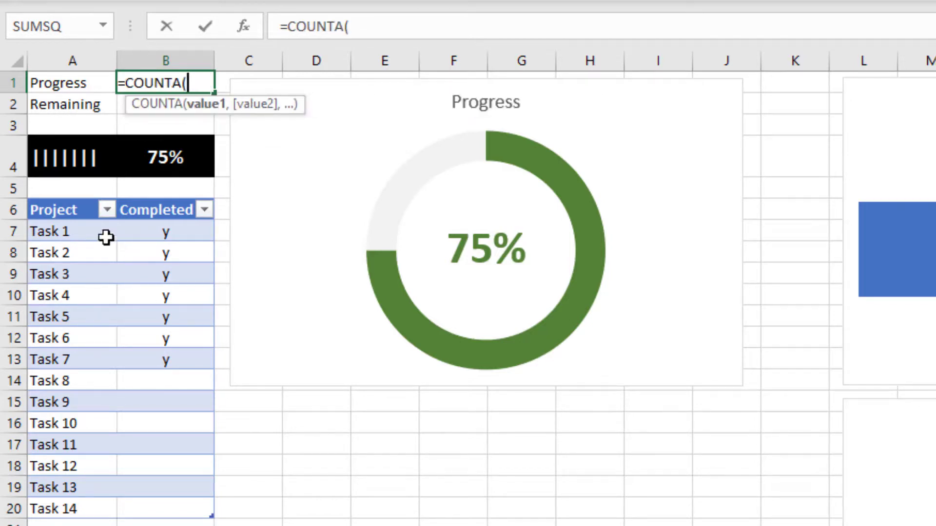
click(165, 229)
drag(165, 241, 184, 514)
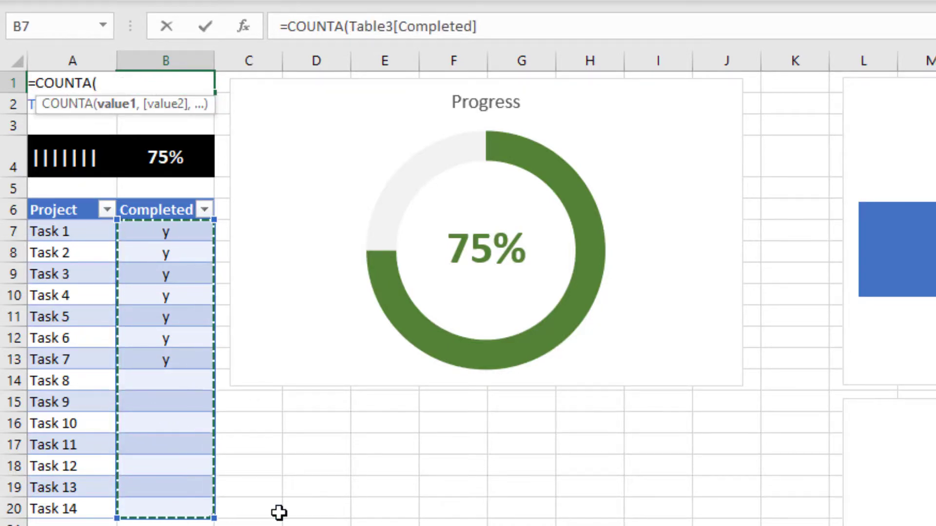
text())
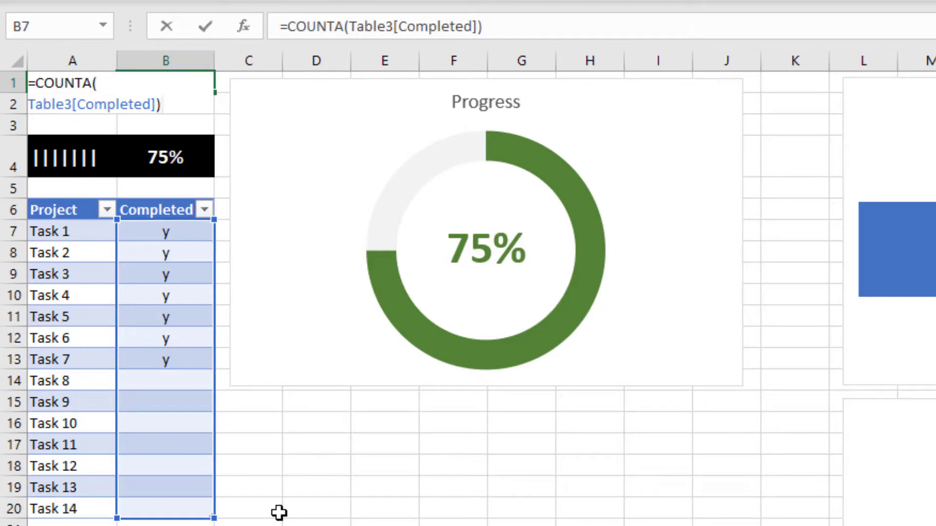
text(/)
text(counta)
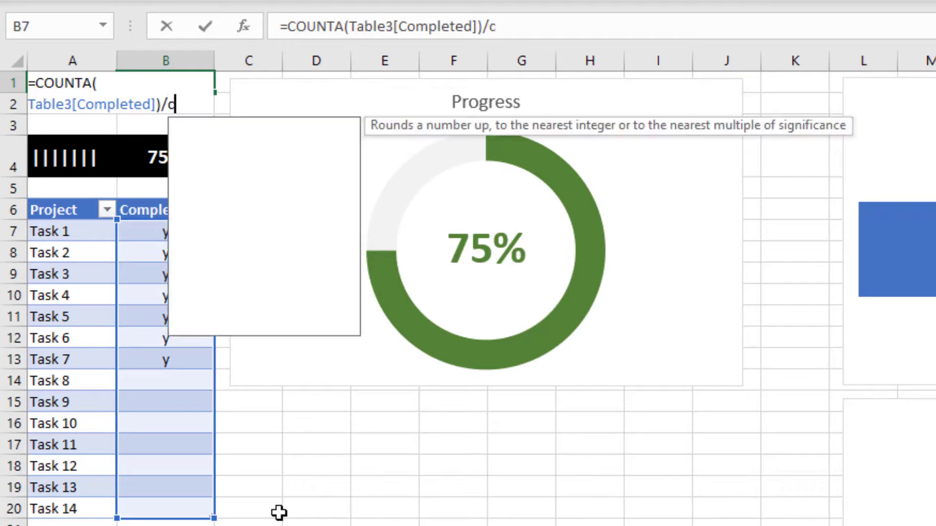
key(Tab)
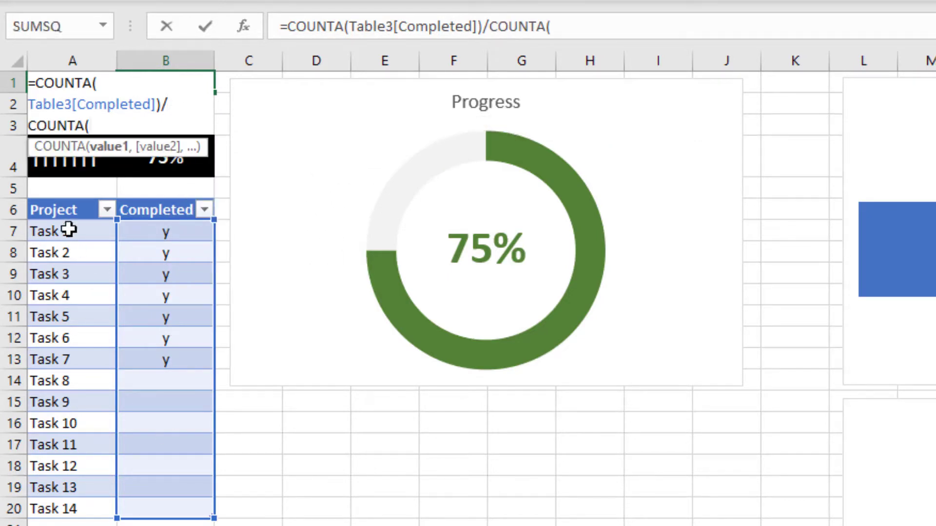
drag(69, 230, 73, 510)
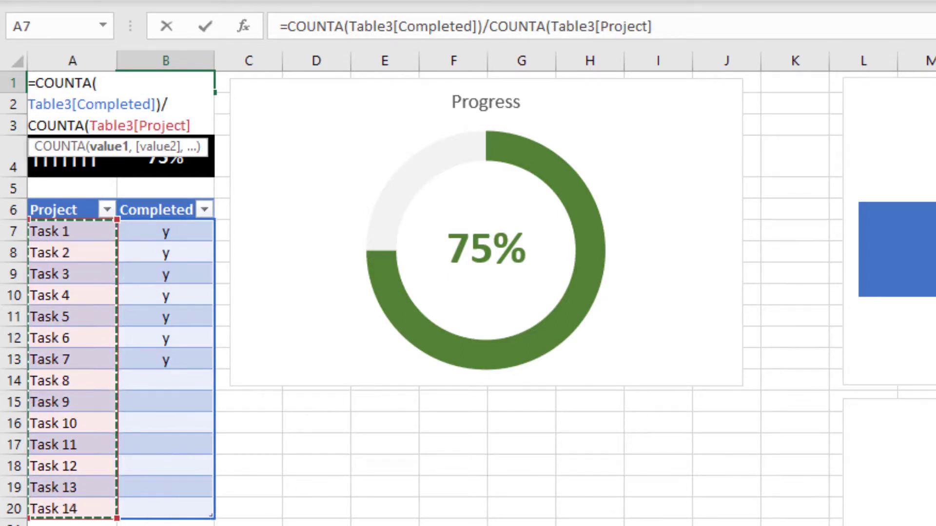
text())
key(Return)
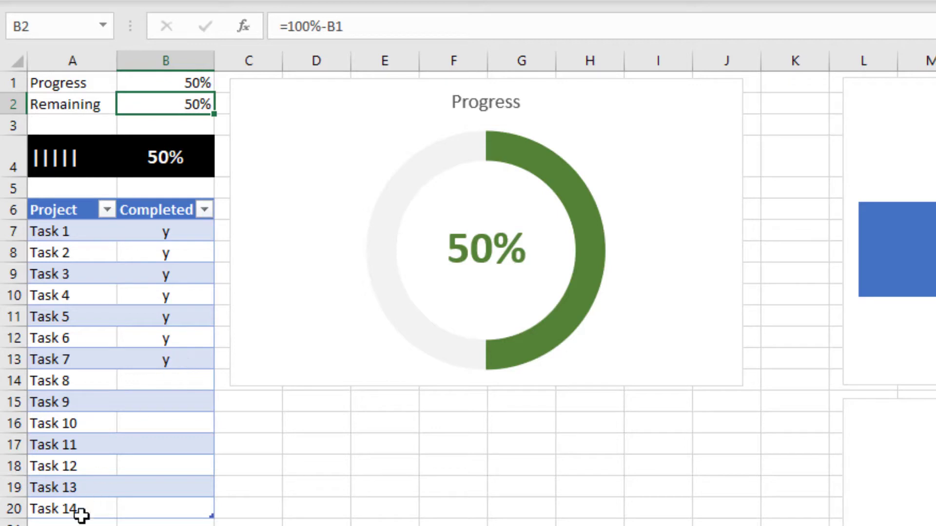
Type y in B14:B17 for Tasks 8–11, raising Progress to 79%.
click(168, 367)
click(174, 387)
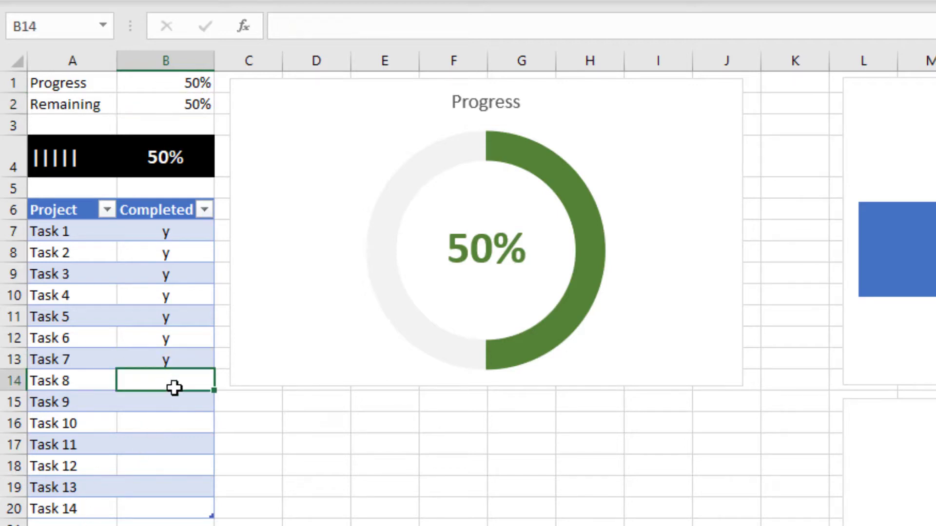
text(y)
key(Return)
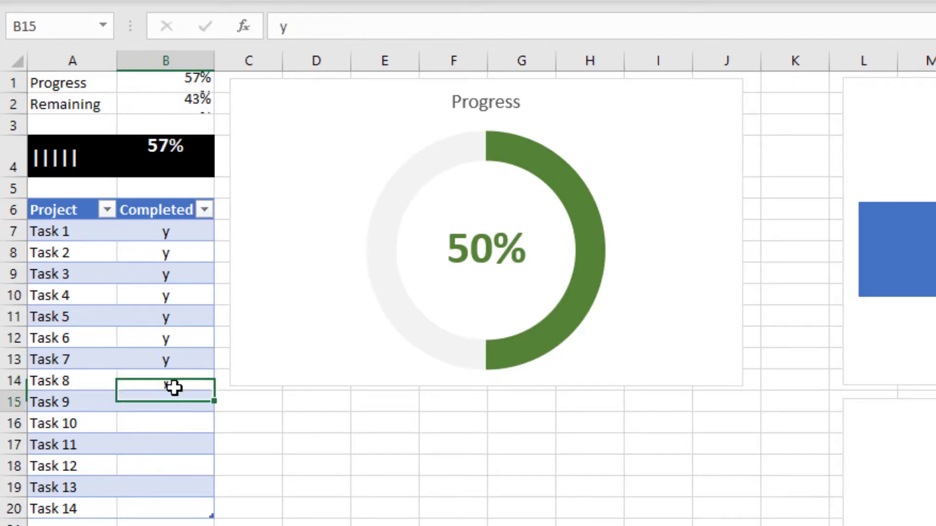
text(y)
key(Return)
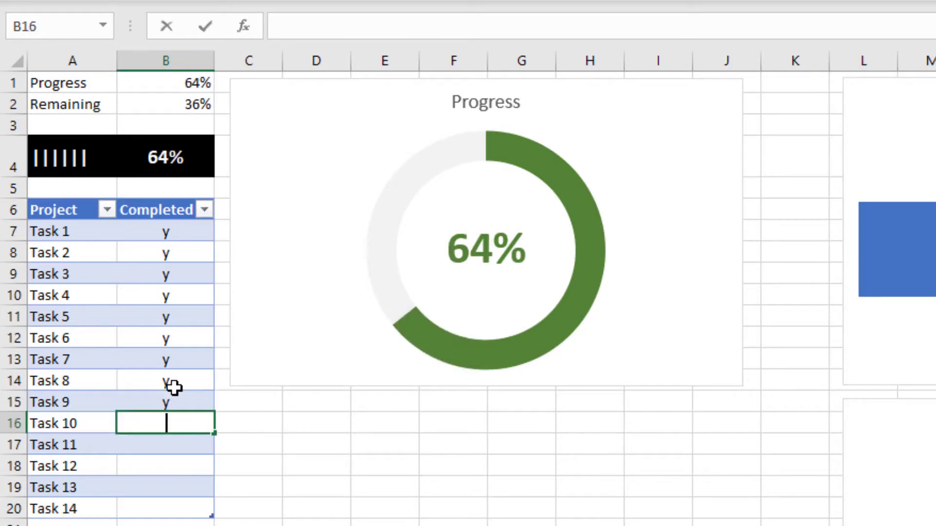
text(y)
key(Return)
text(y)
key(Return)
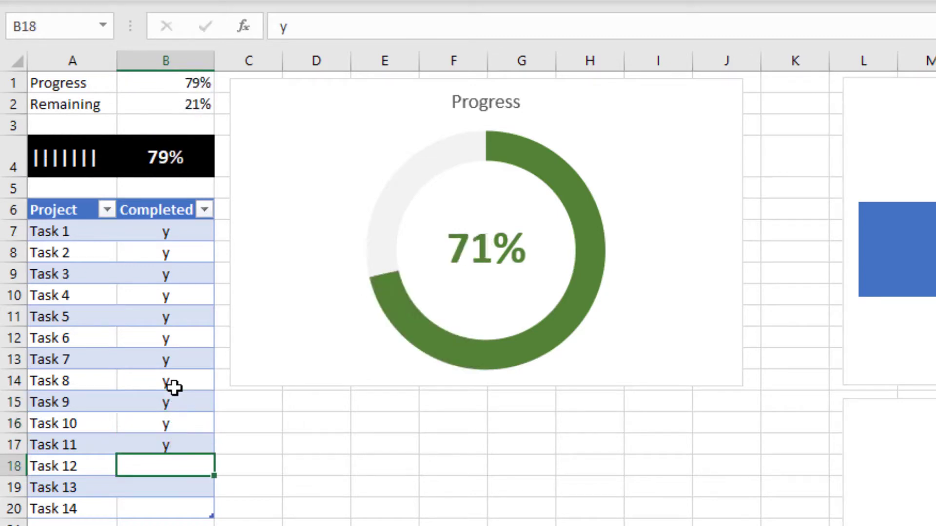